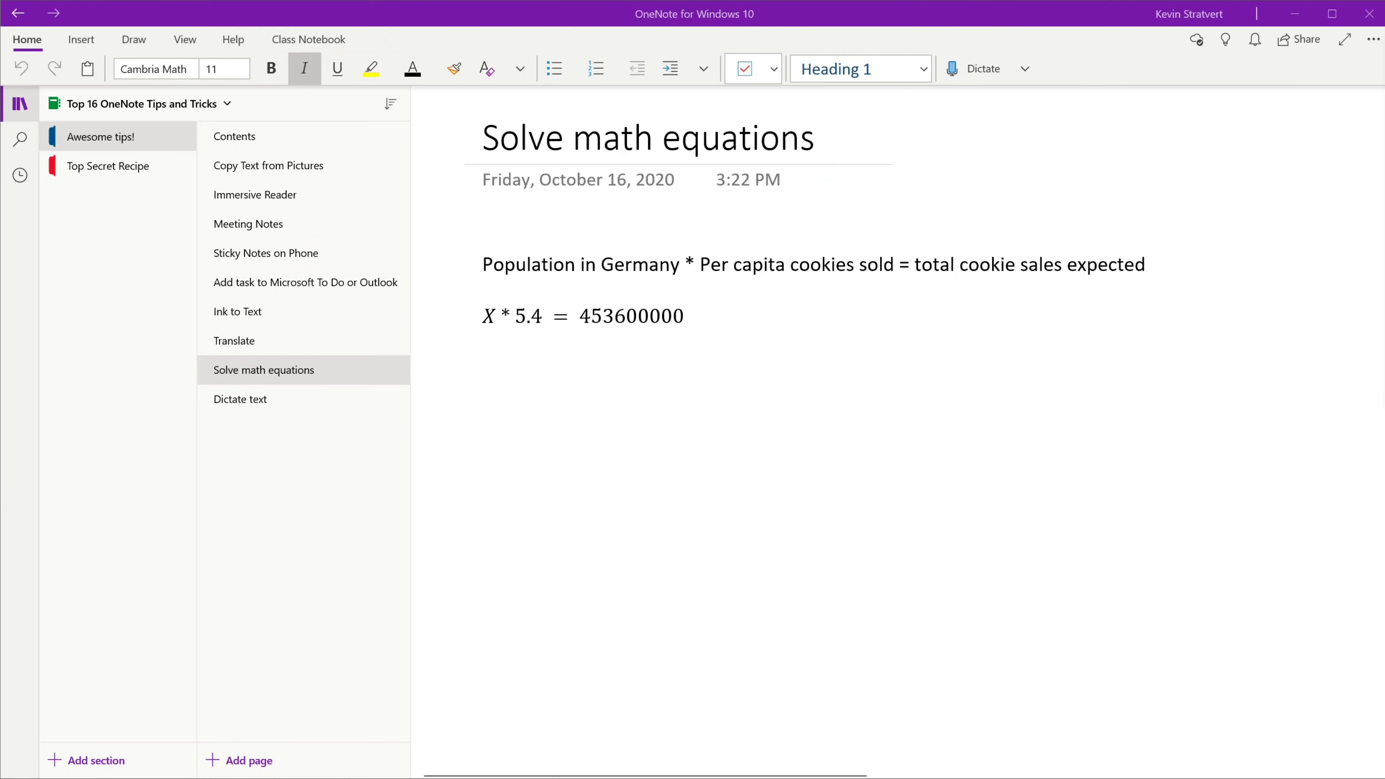
Browse the notebook's pages (Contents, Immersive Reader, Meeting Notes) and settle on Copy Text from Pictures
left_click(673, 315)
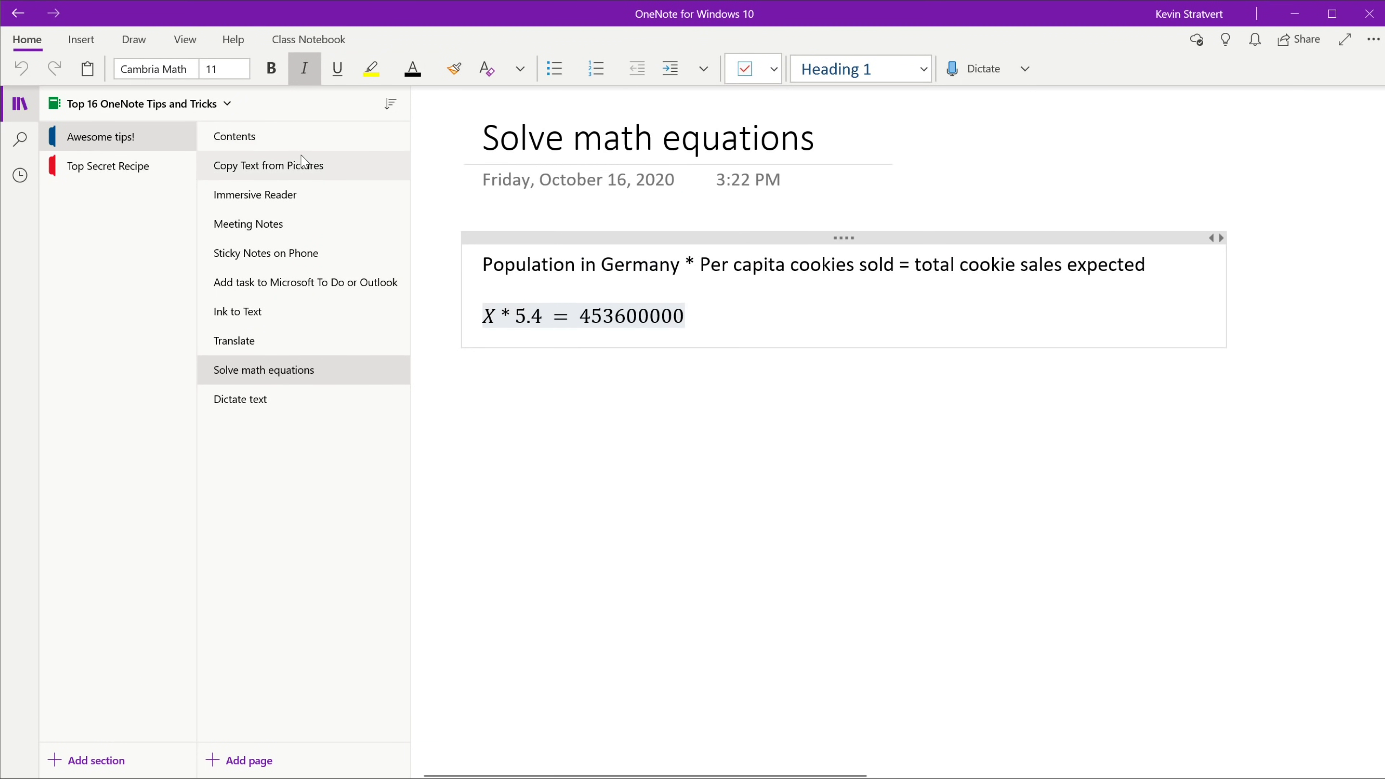
left_click(303, 142)
left_click(309, 172)
left_click(312, 194)
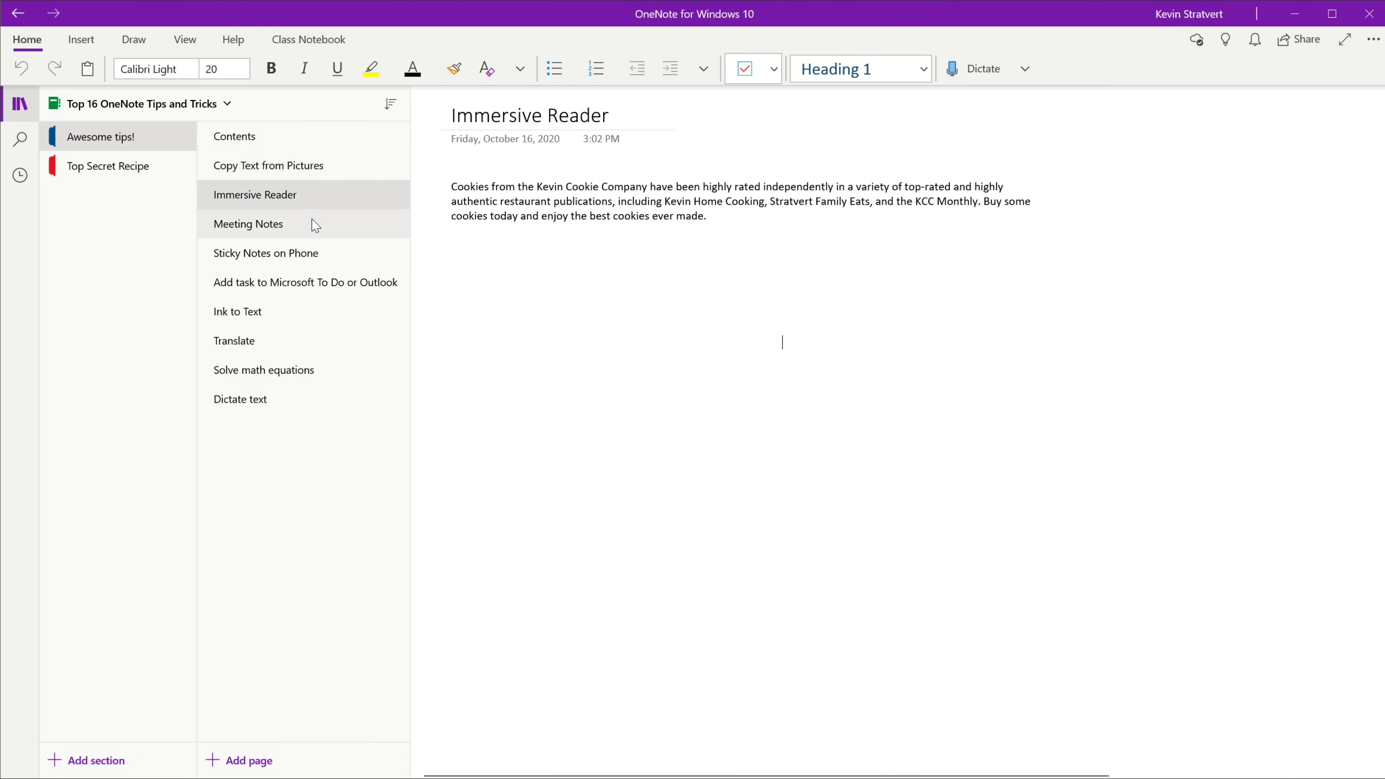
left_click(315, 225)
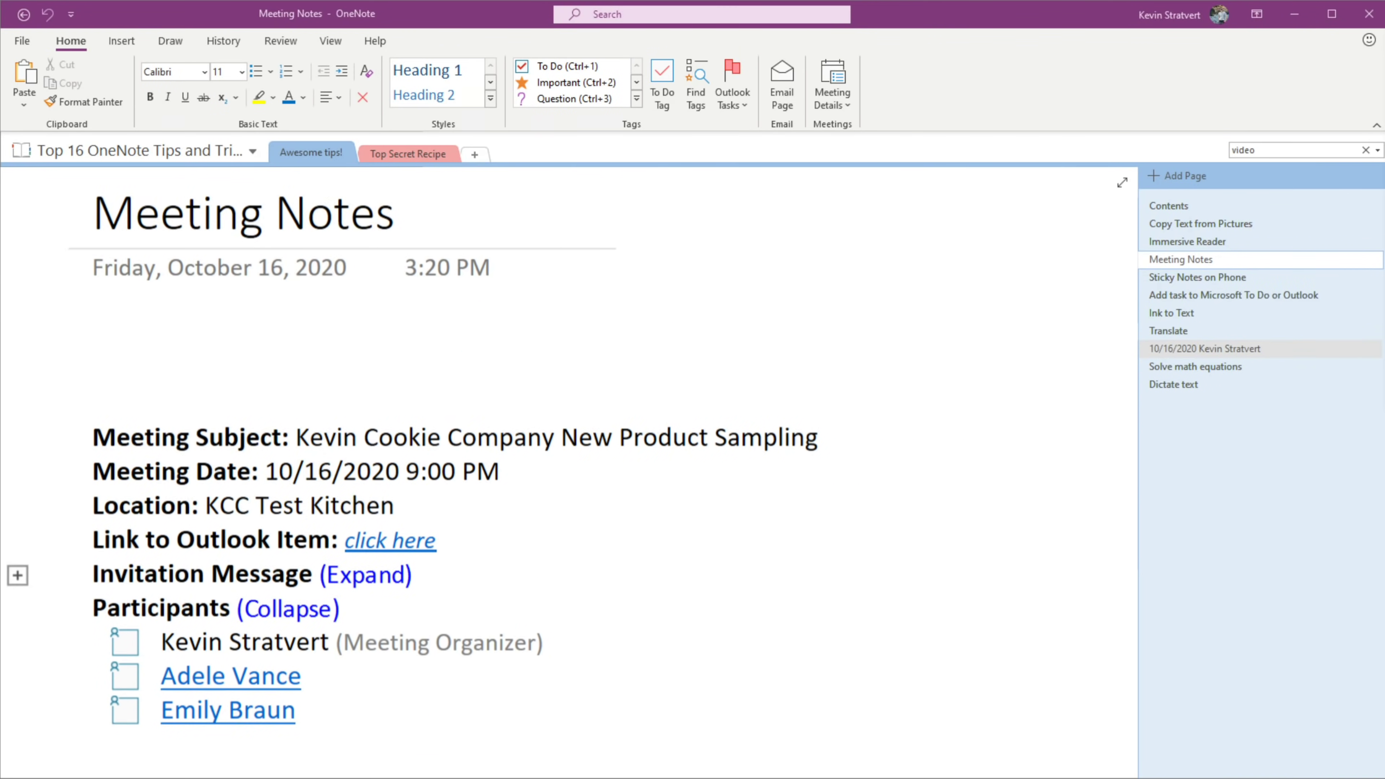
scroll(562, 463, "down", 5)
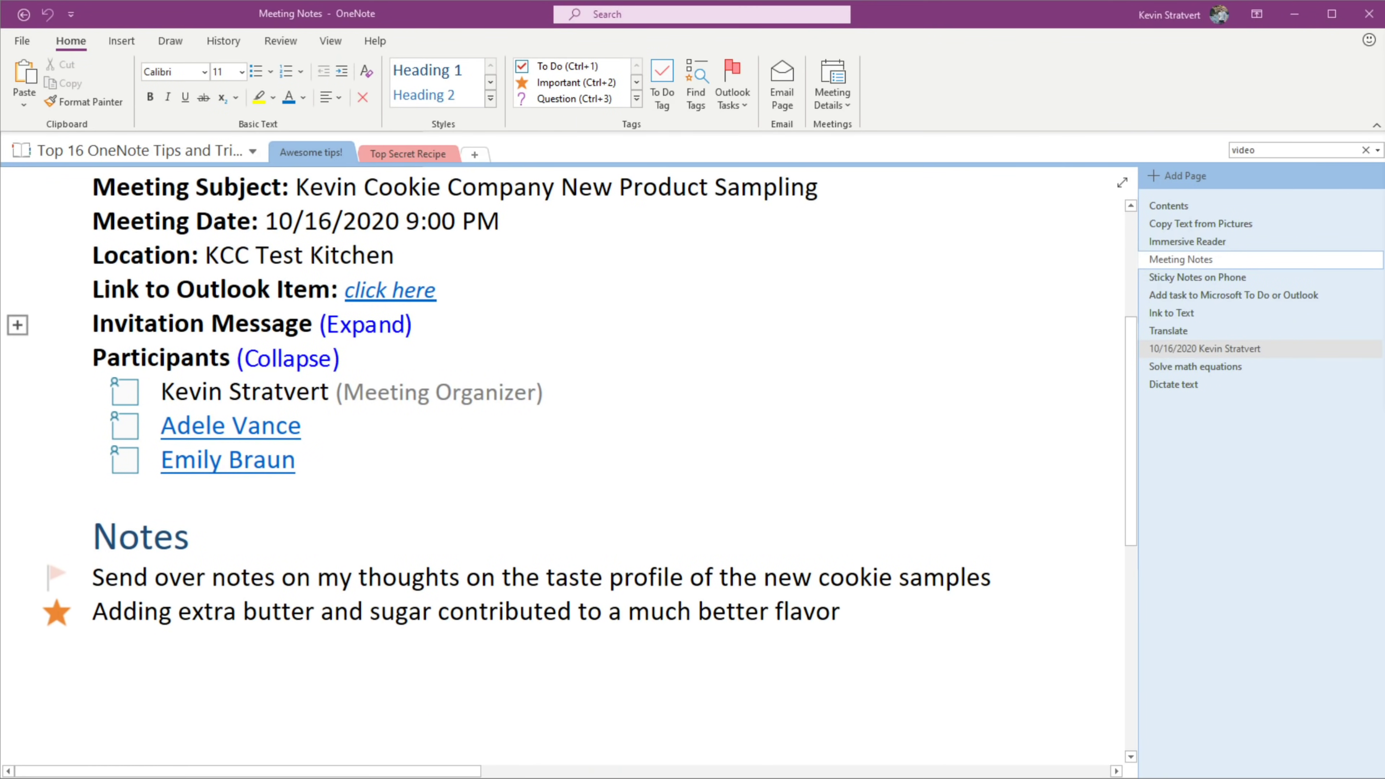
scroll(561, 463, "up", 6)
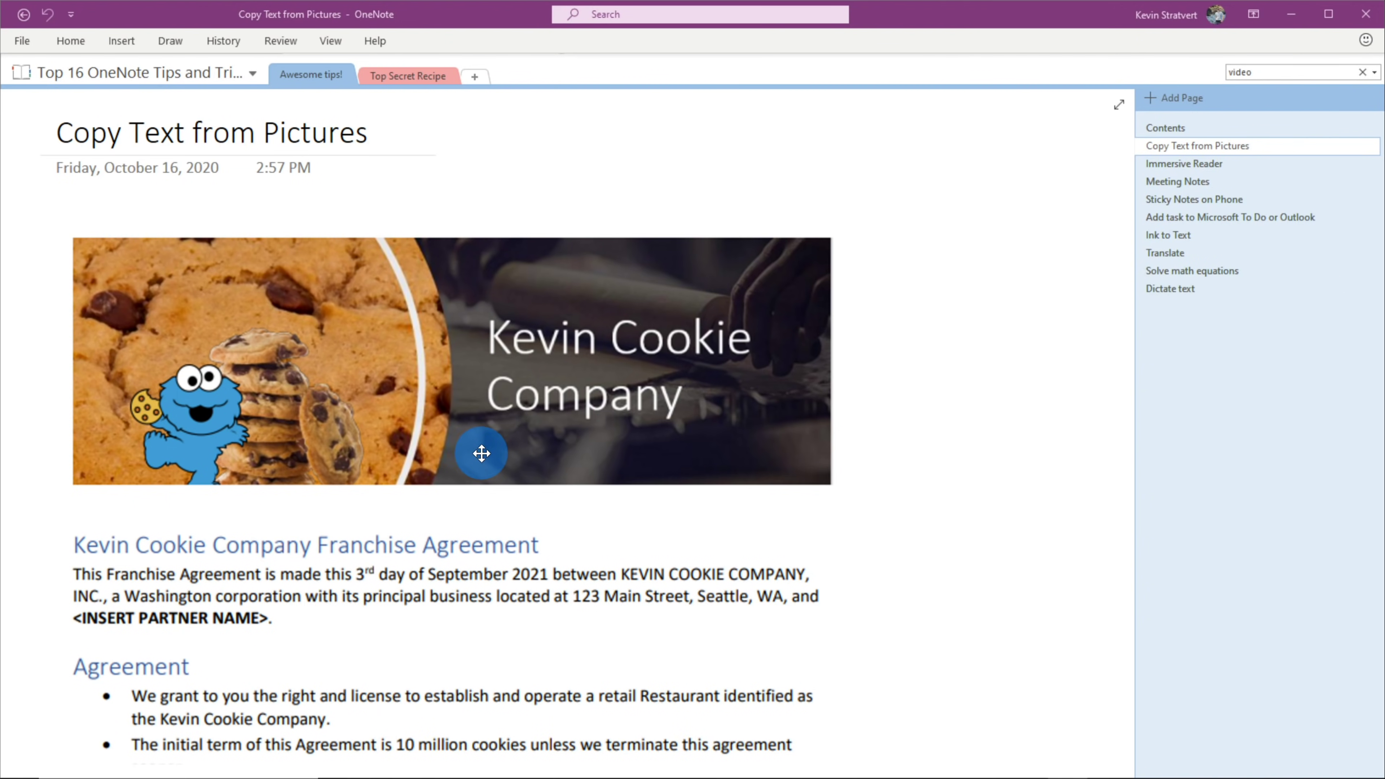
Copy the recognized text from the franchise agreement picture
scroll(482, 454, "down", 2)
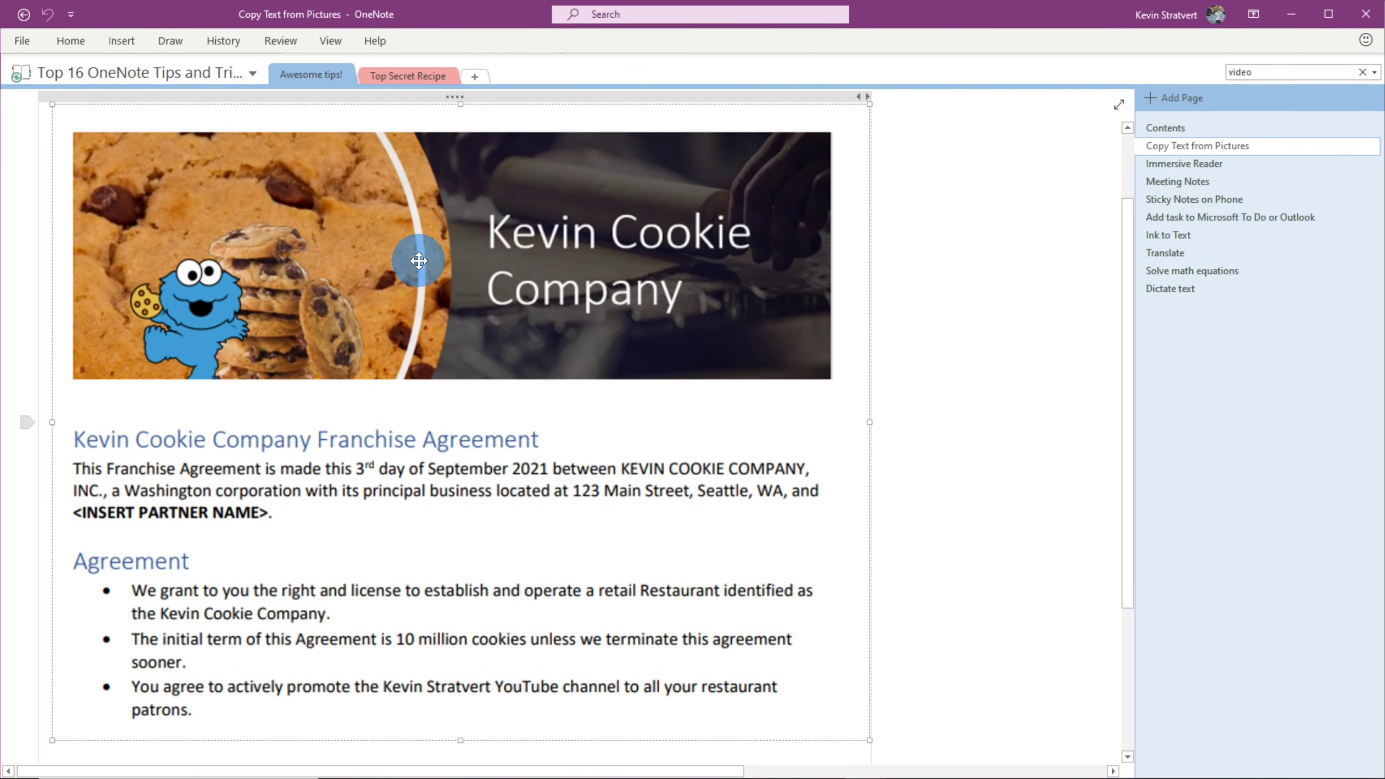
scroll(419, 261, "up", 2)
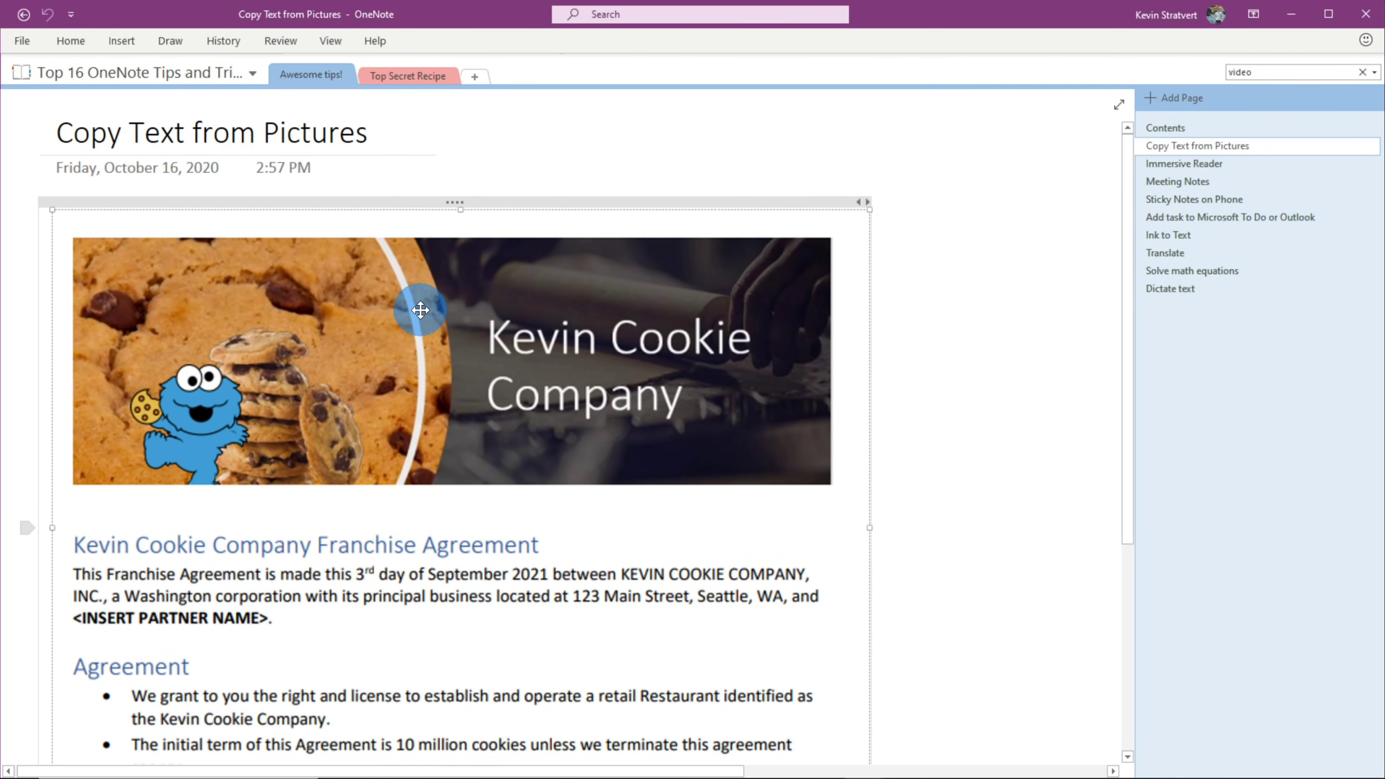
scroll(420, 305, "down", 5)
scroll(418, 306, "up", 3)
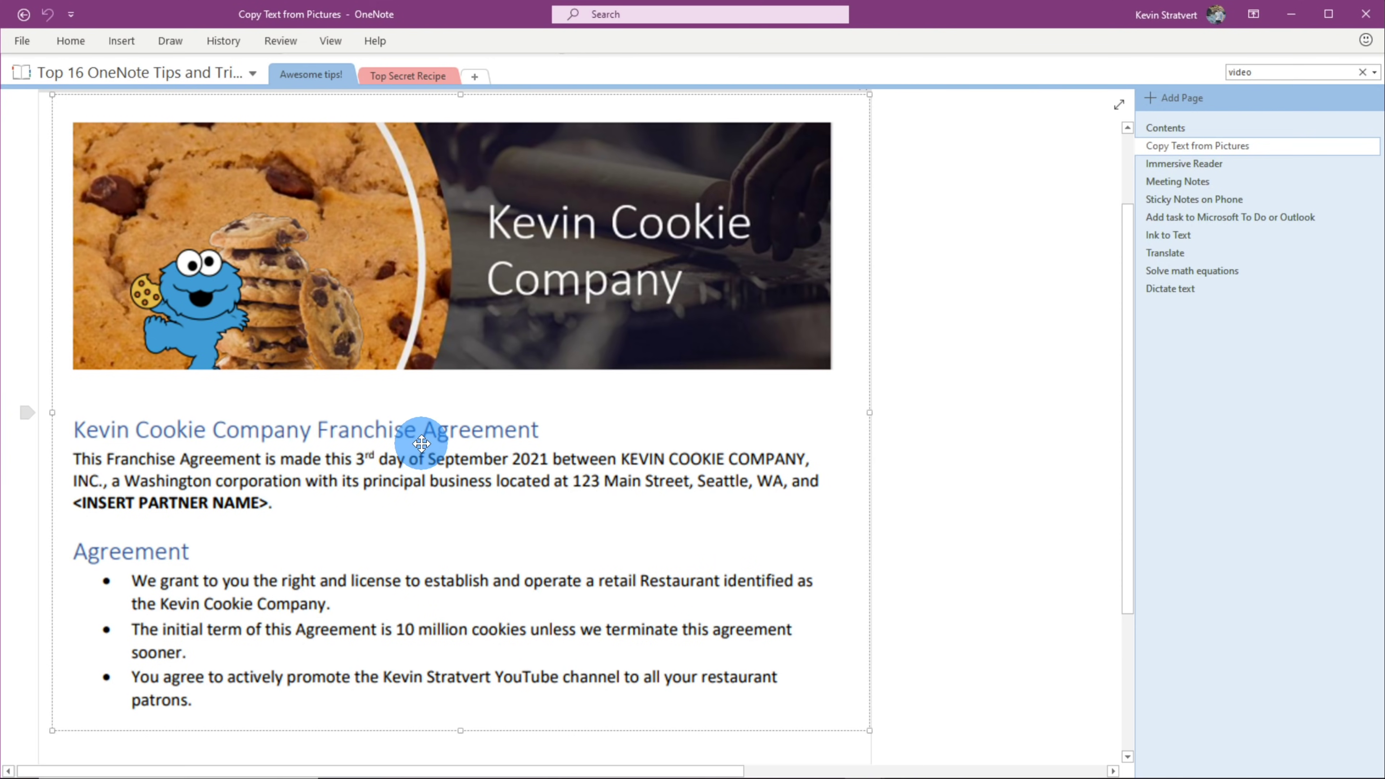
right_click(444, 453)
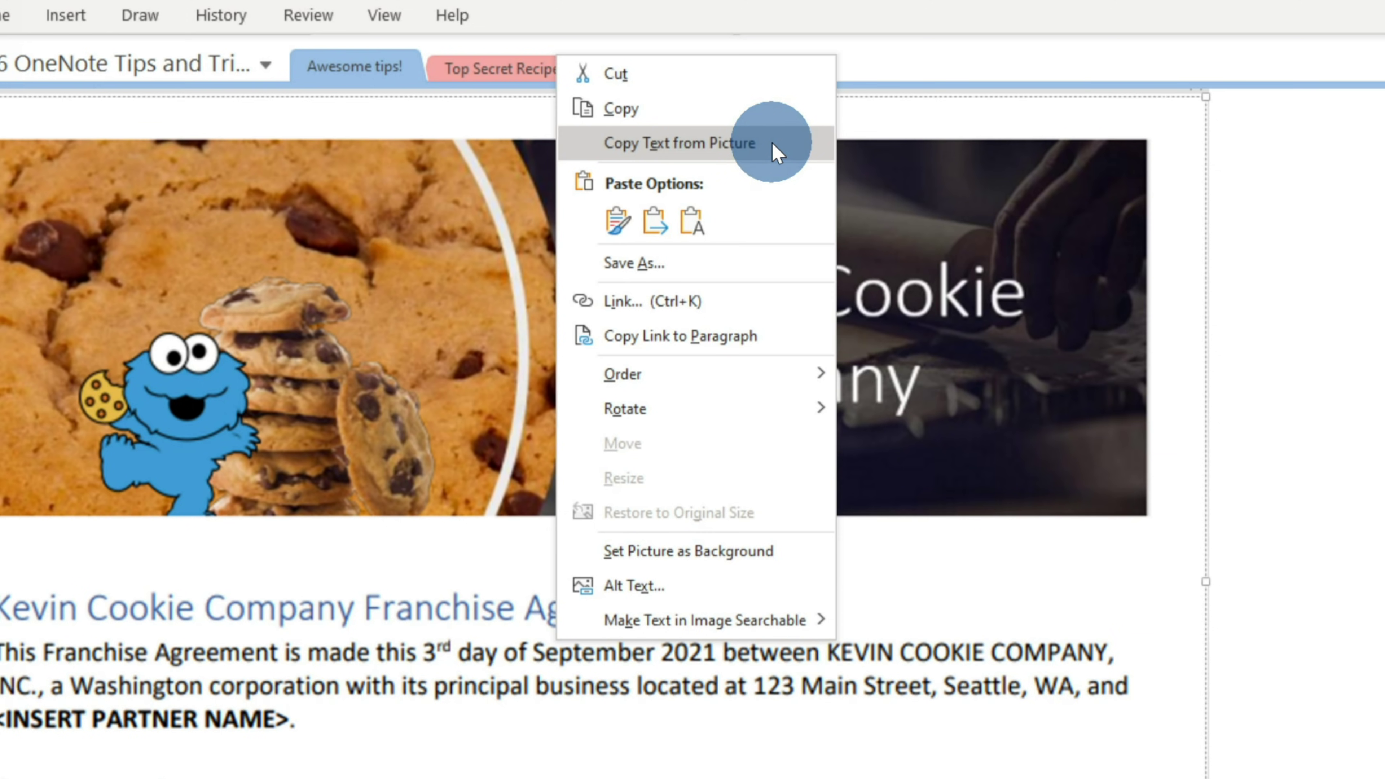
left_click(772, 142)
Paste the picture's text into the blank area below the image and check the pasted block
scroll(356, 423, "down", 3)
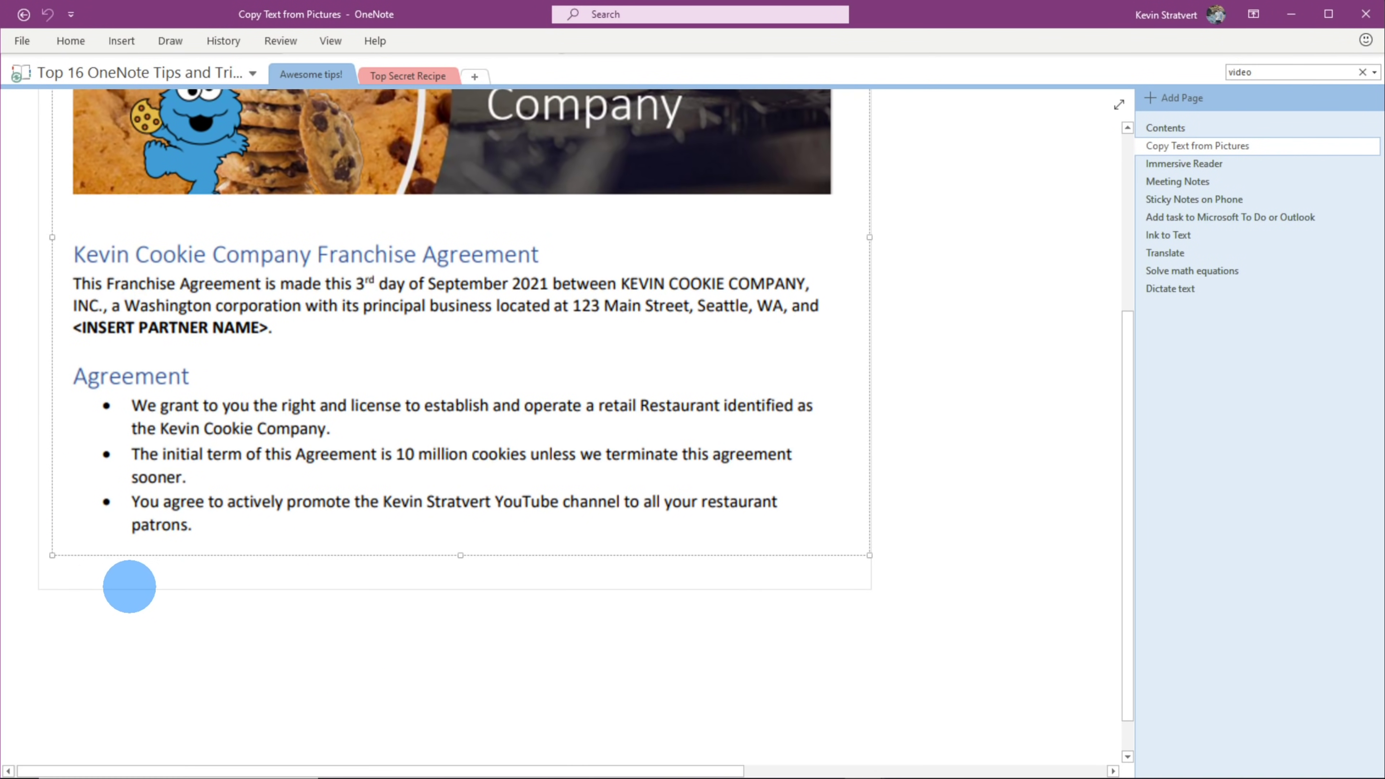
left_click(71, 579)
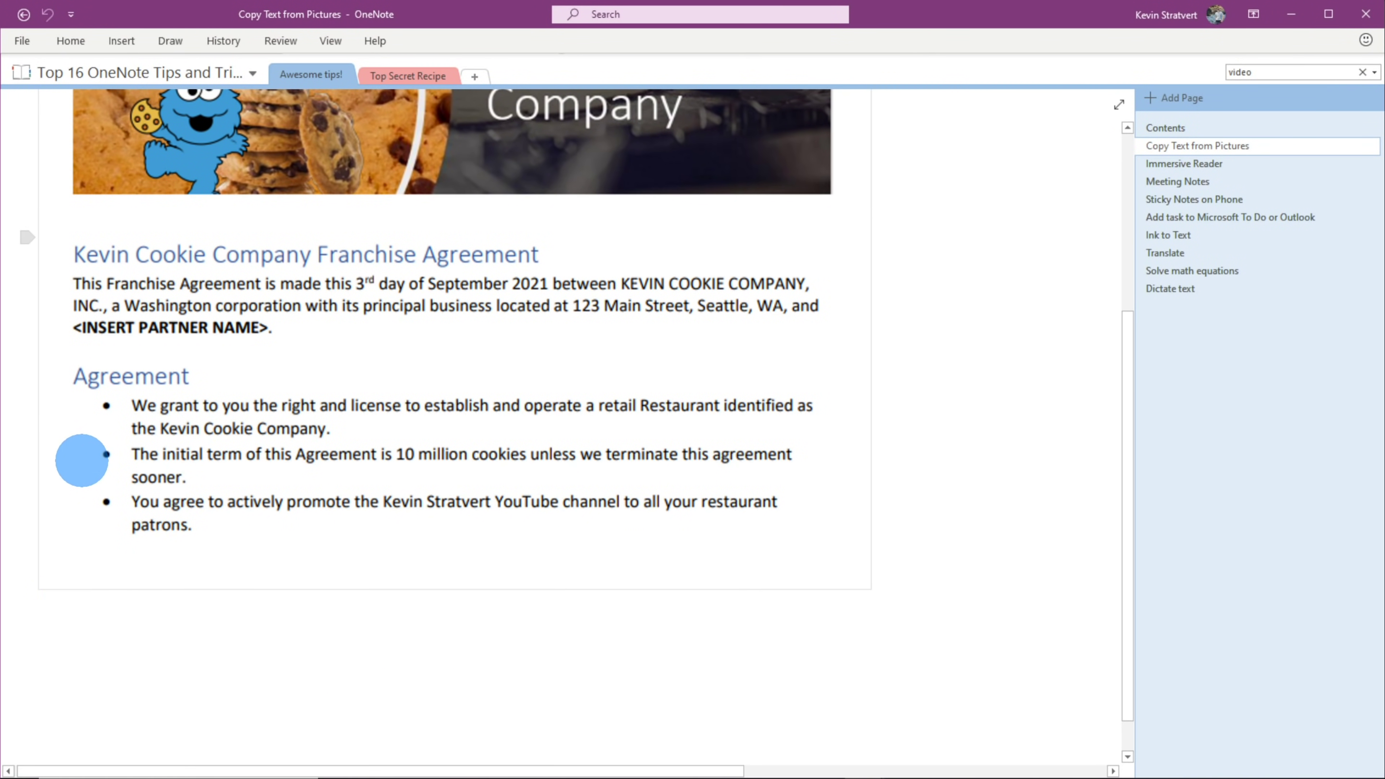
key("ctrl+v")
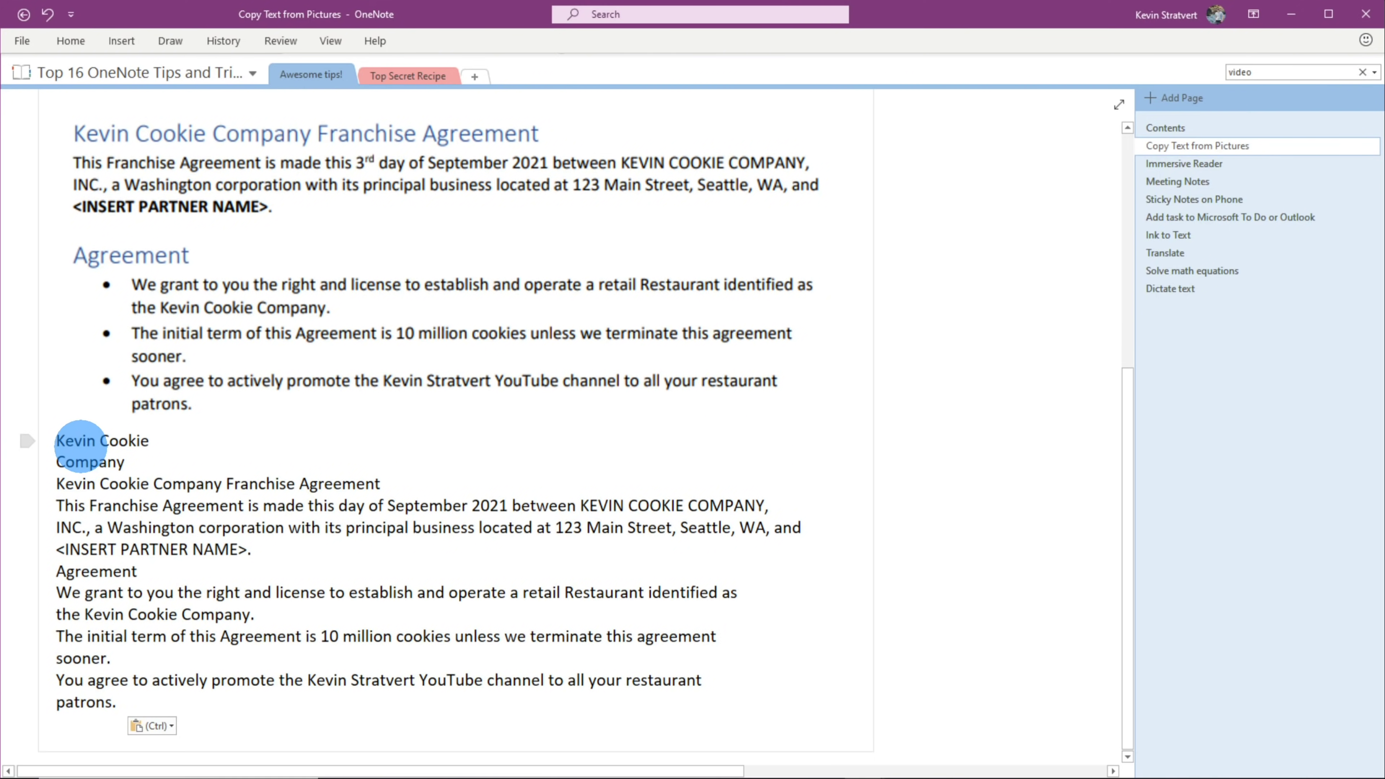
left_click_drag(48, 442, 659, 702)
left_click(659, 702)
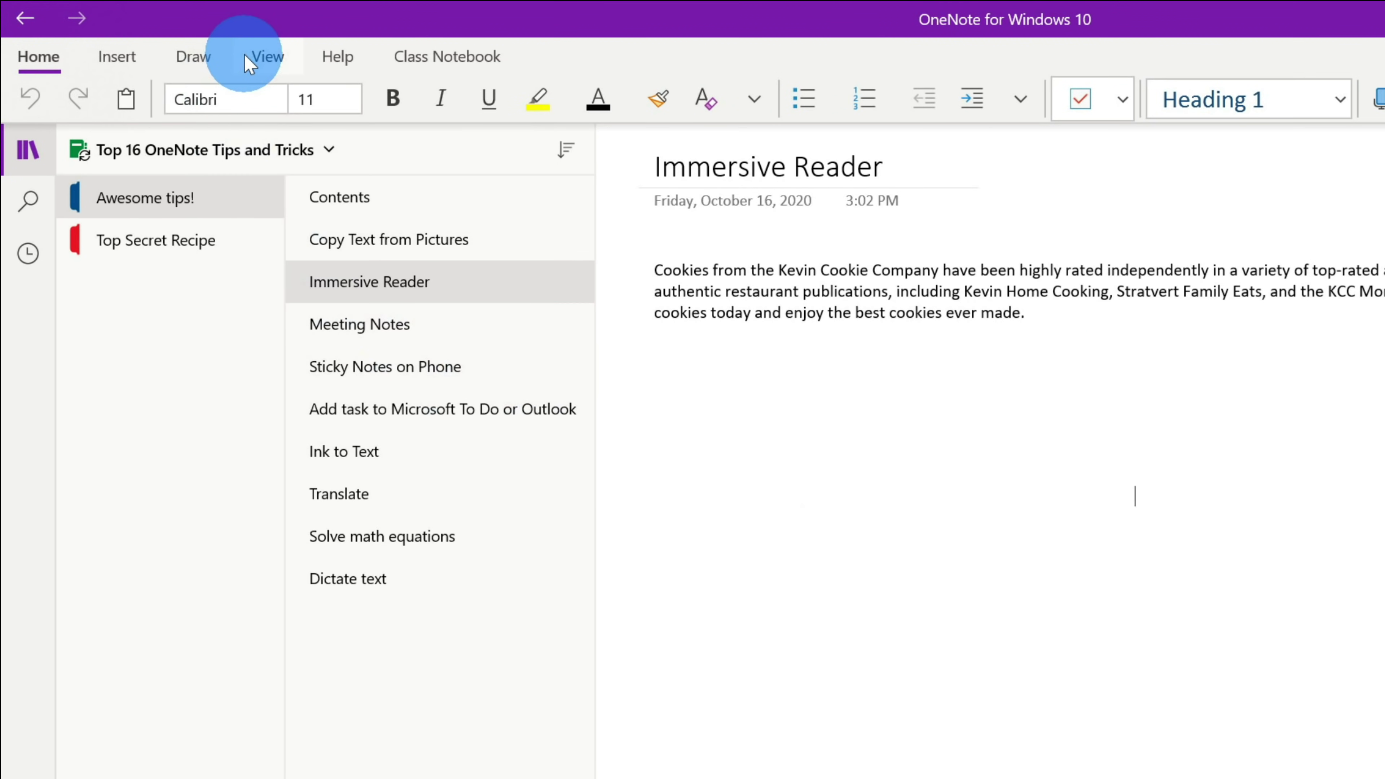
Open the cookie-company paragraph in full-screen Immersive Reader from the View tab
left_click(252, 61)
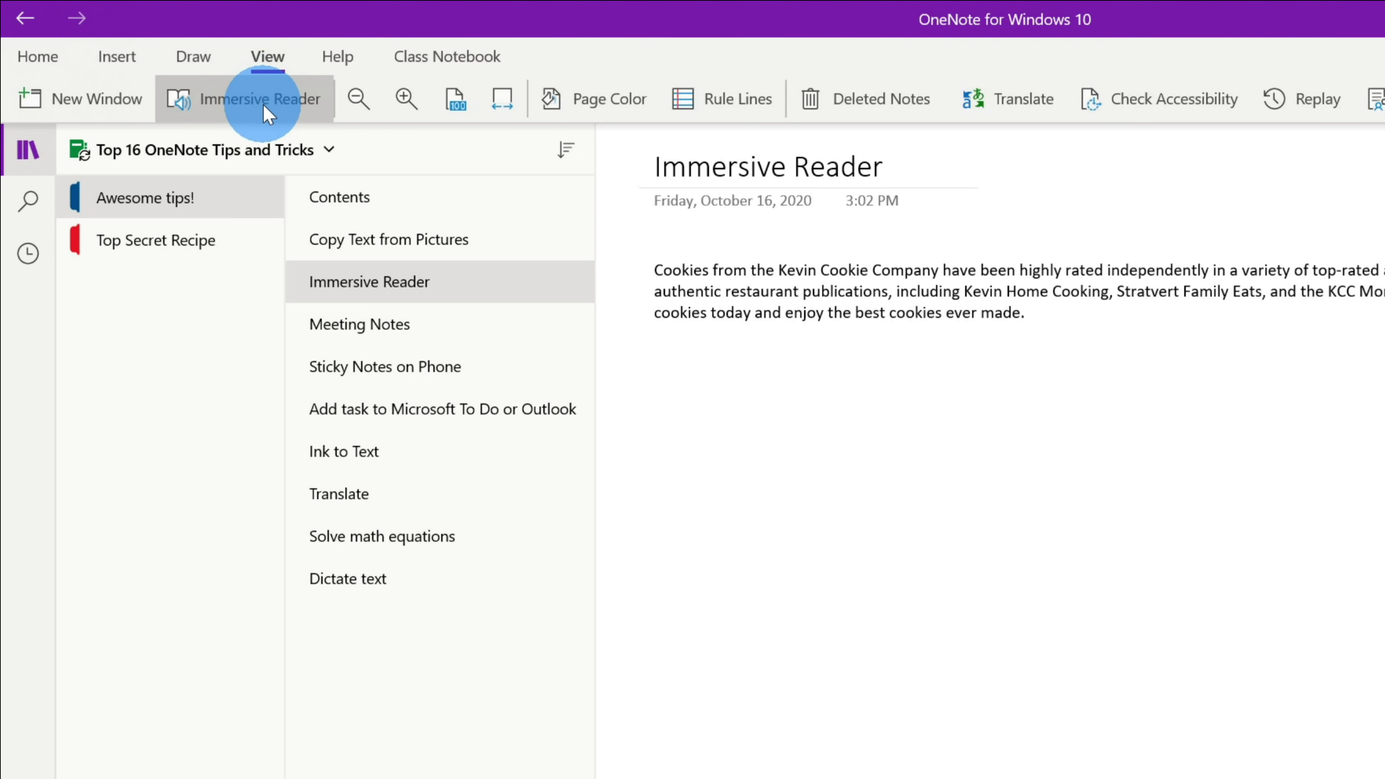
left_click(259, 117)
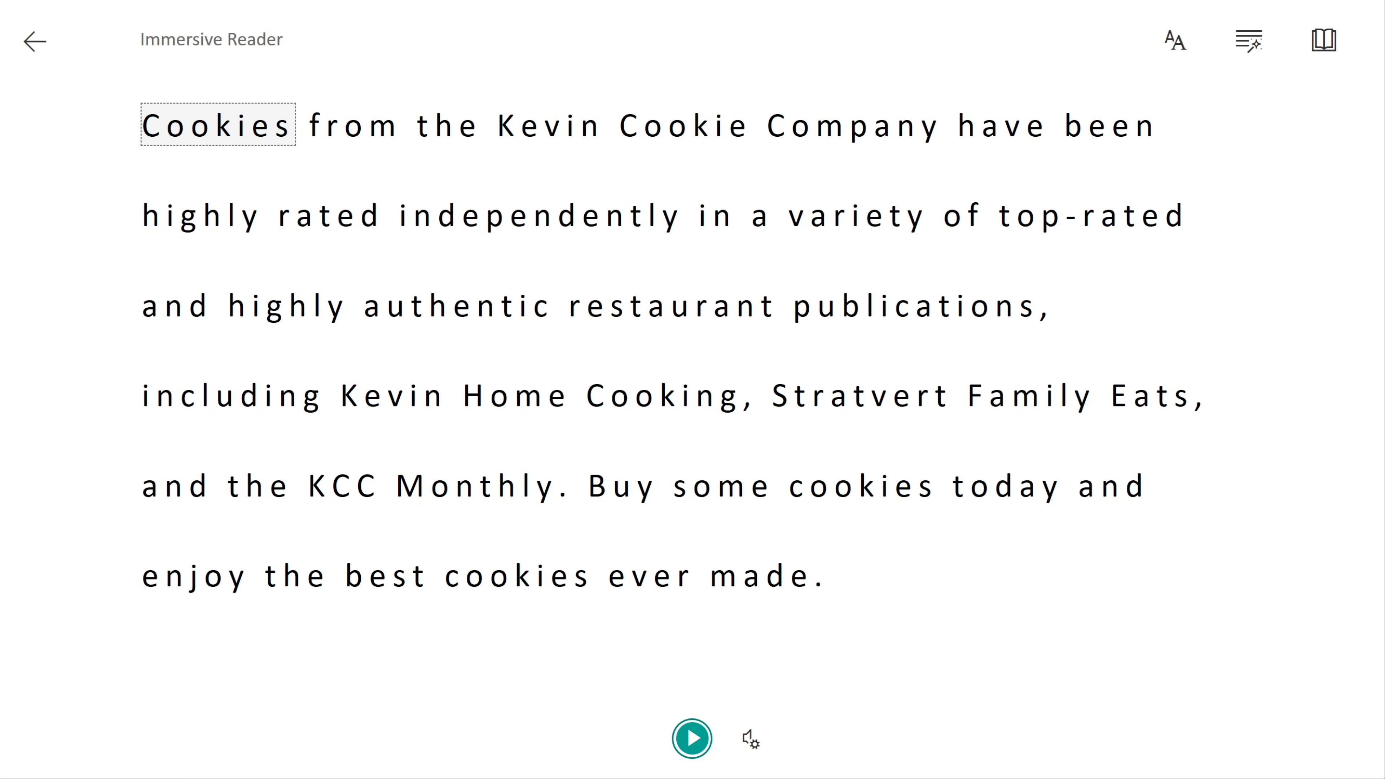
Enable one-line Line Focus in Reading Preferences, then play the cookie text aloud
left_click(1185, 47)
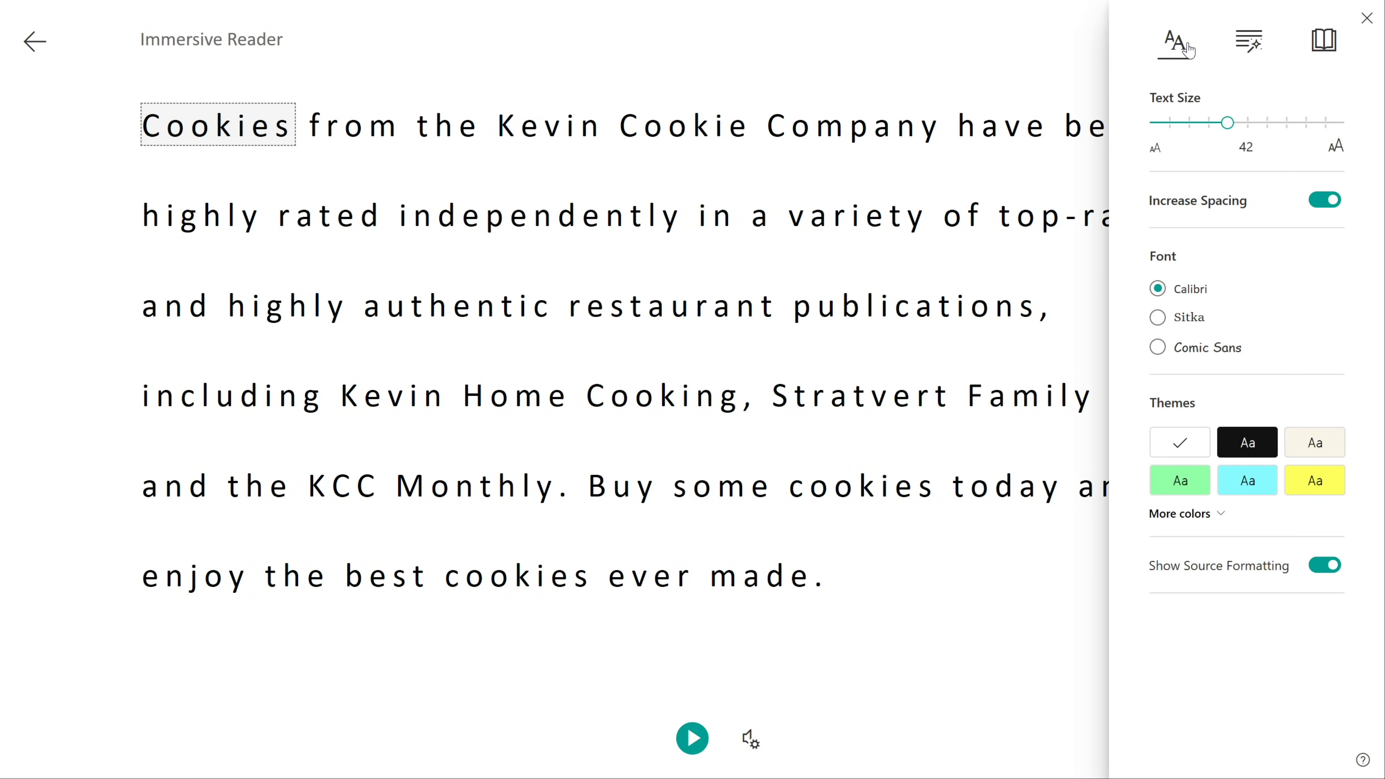
left_click(1246, 52)
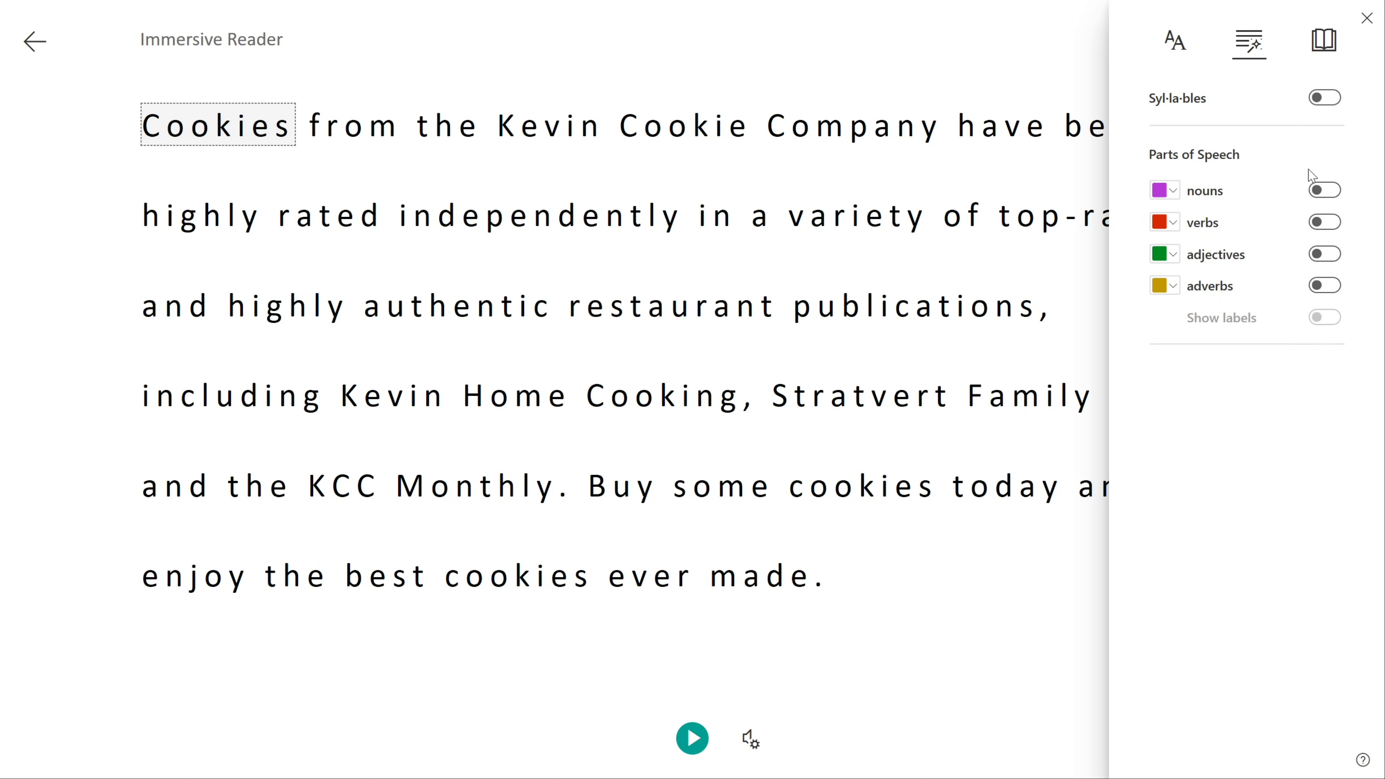
left_click(1311, 53)
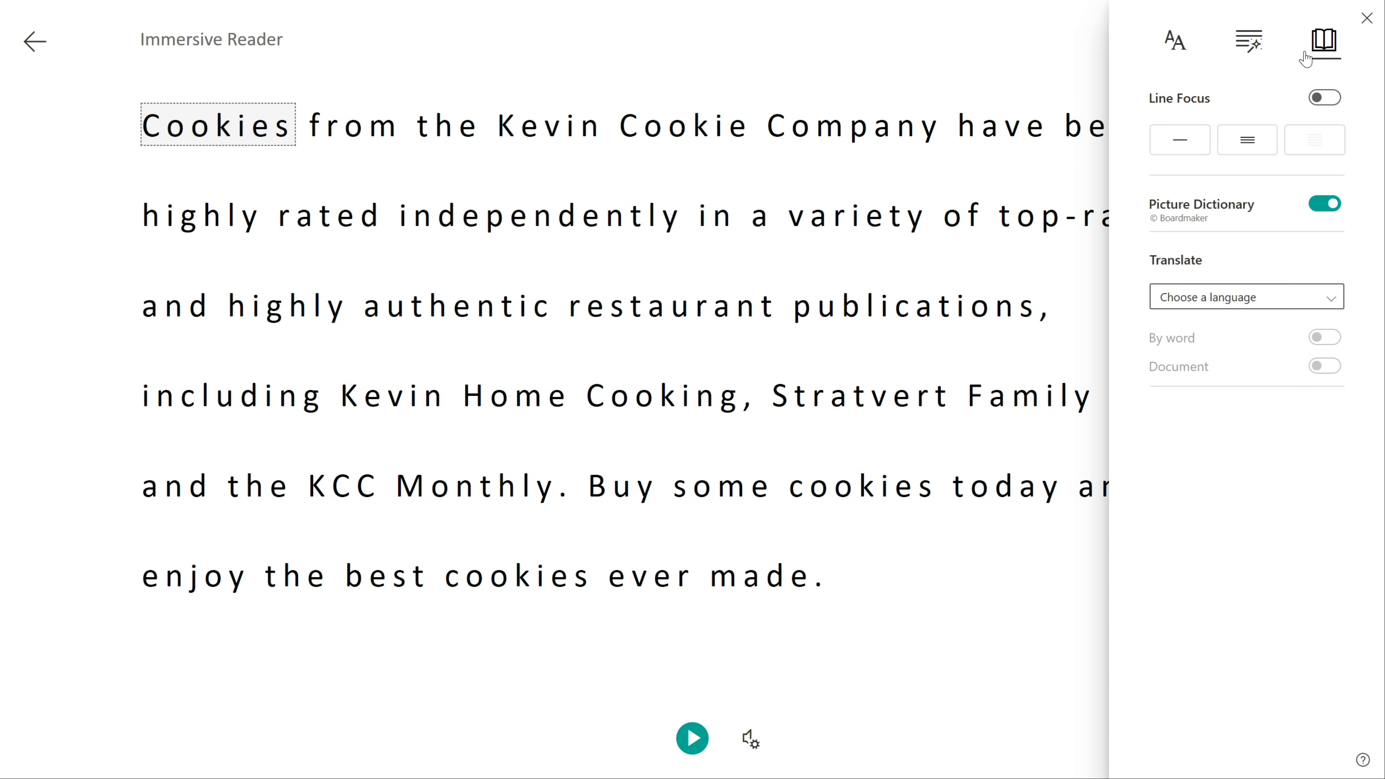
left_click(1191, 138)
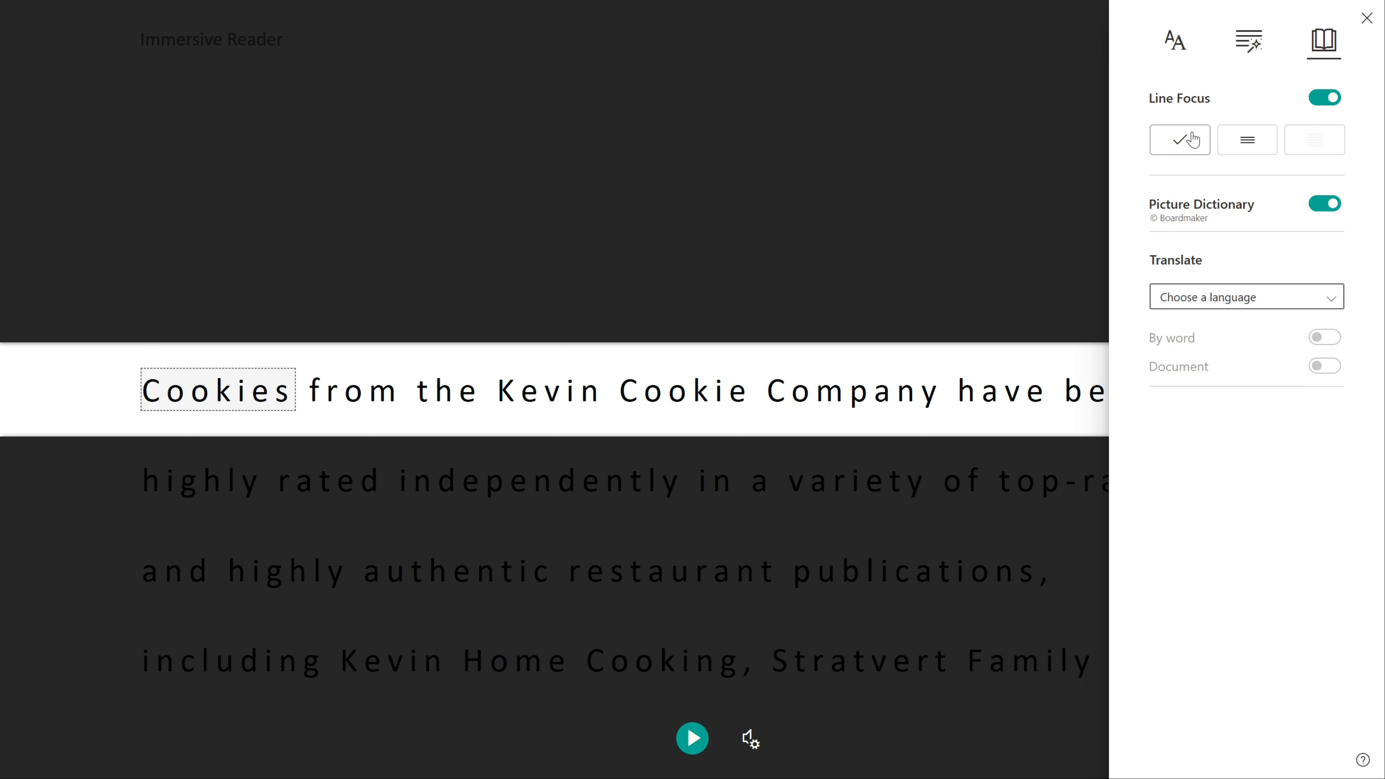
left_click(1367, 18)
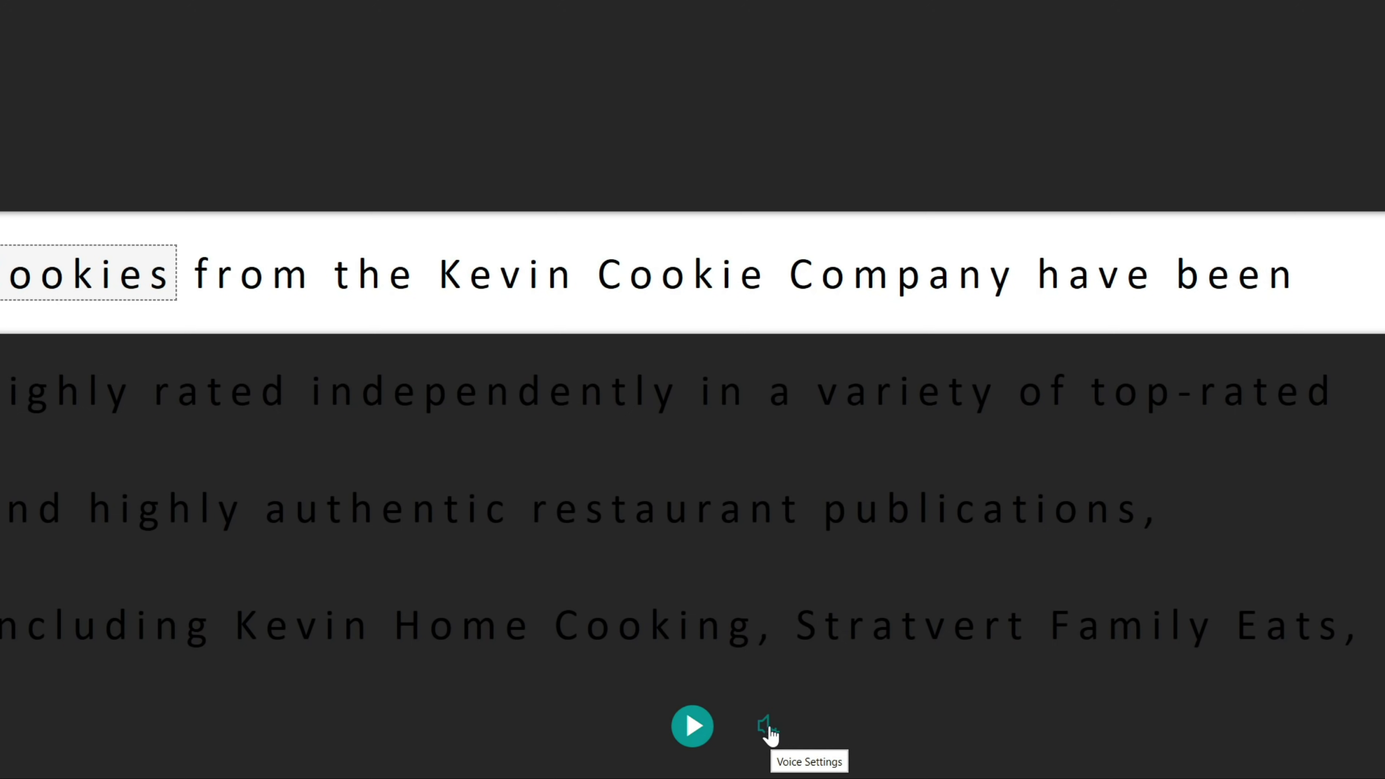
left_click(767, 727)
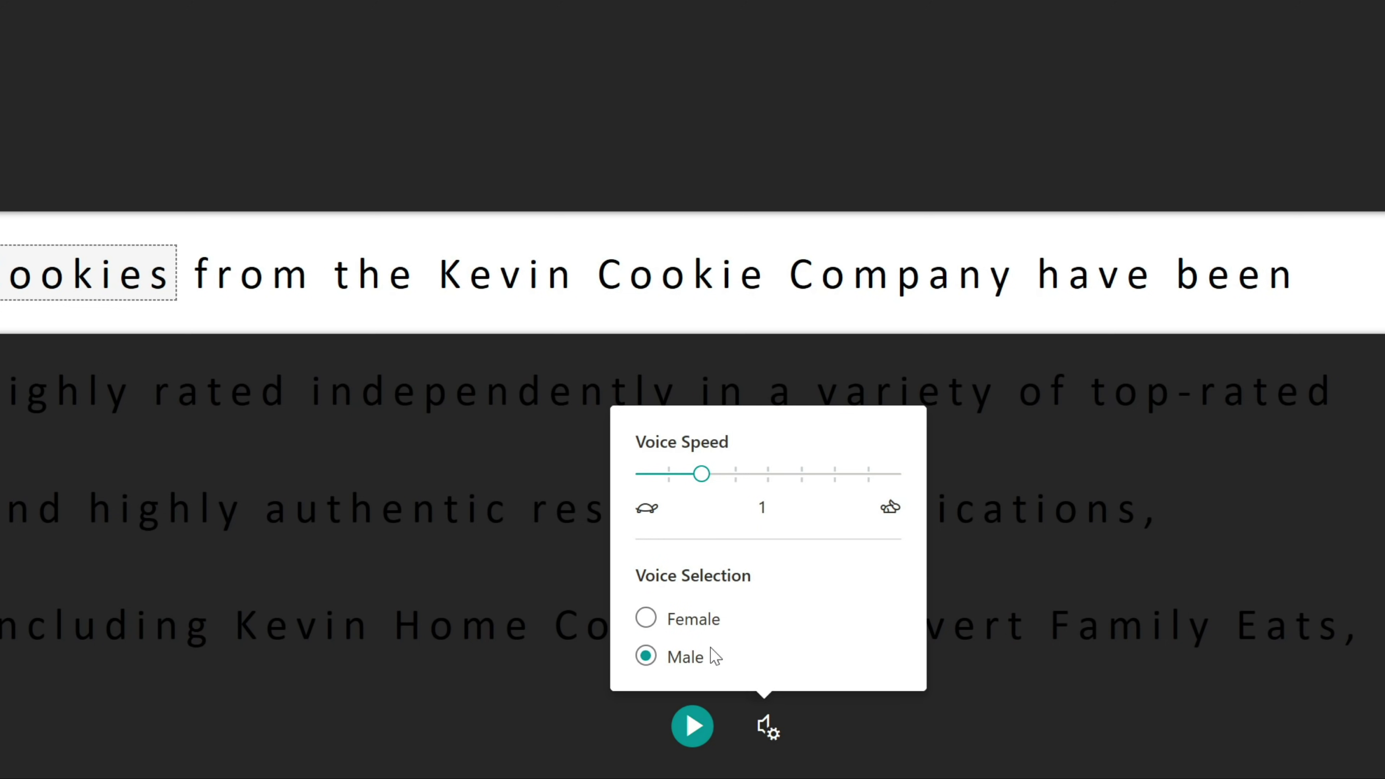
left_click(695, 727)
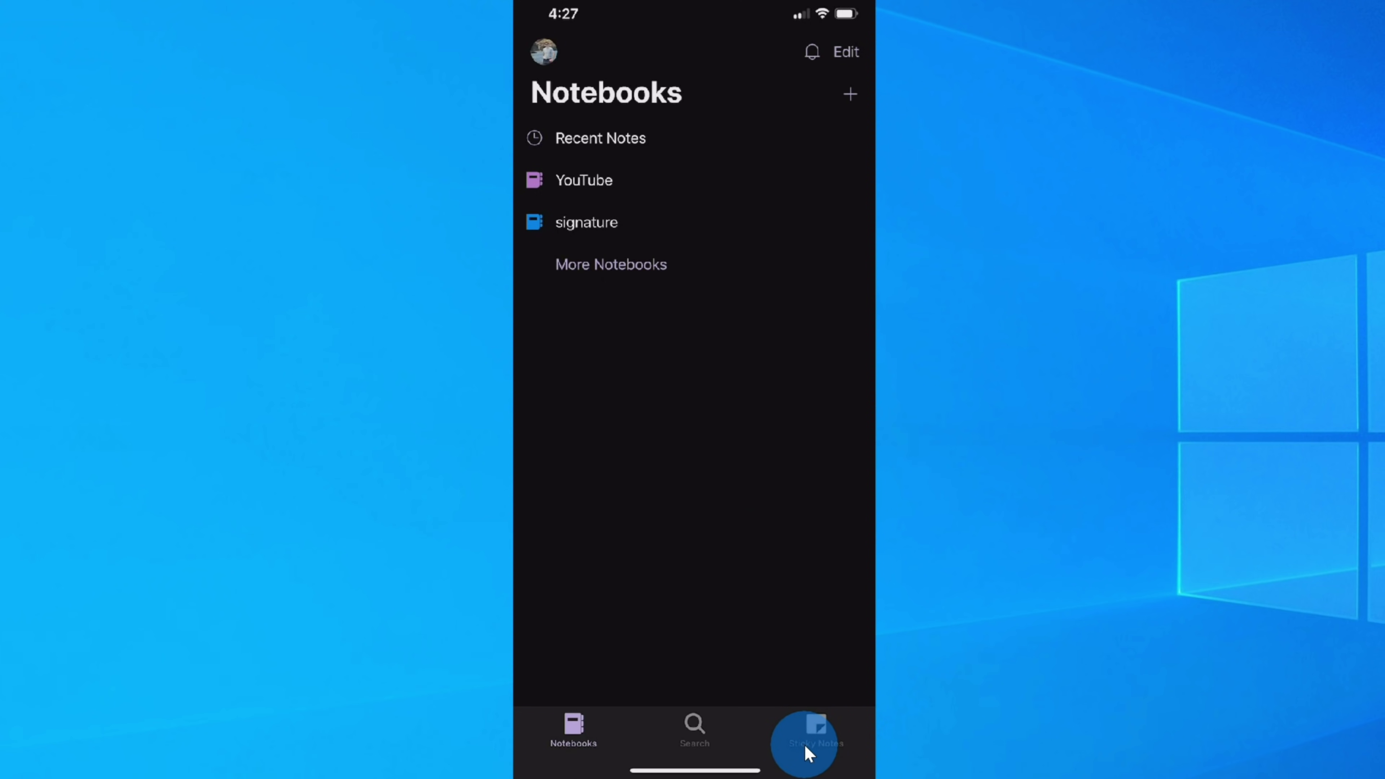
Add a new sticky note reading 'Bake cookies tonight' from the Sticky Notes list
left_click(822, 734)
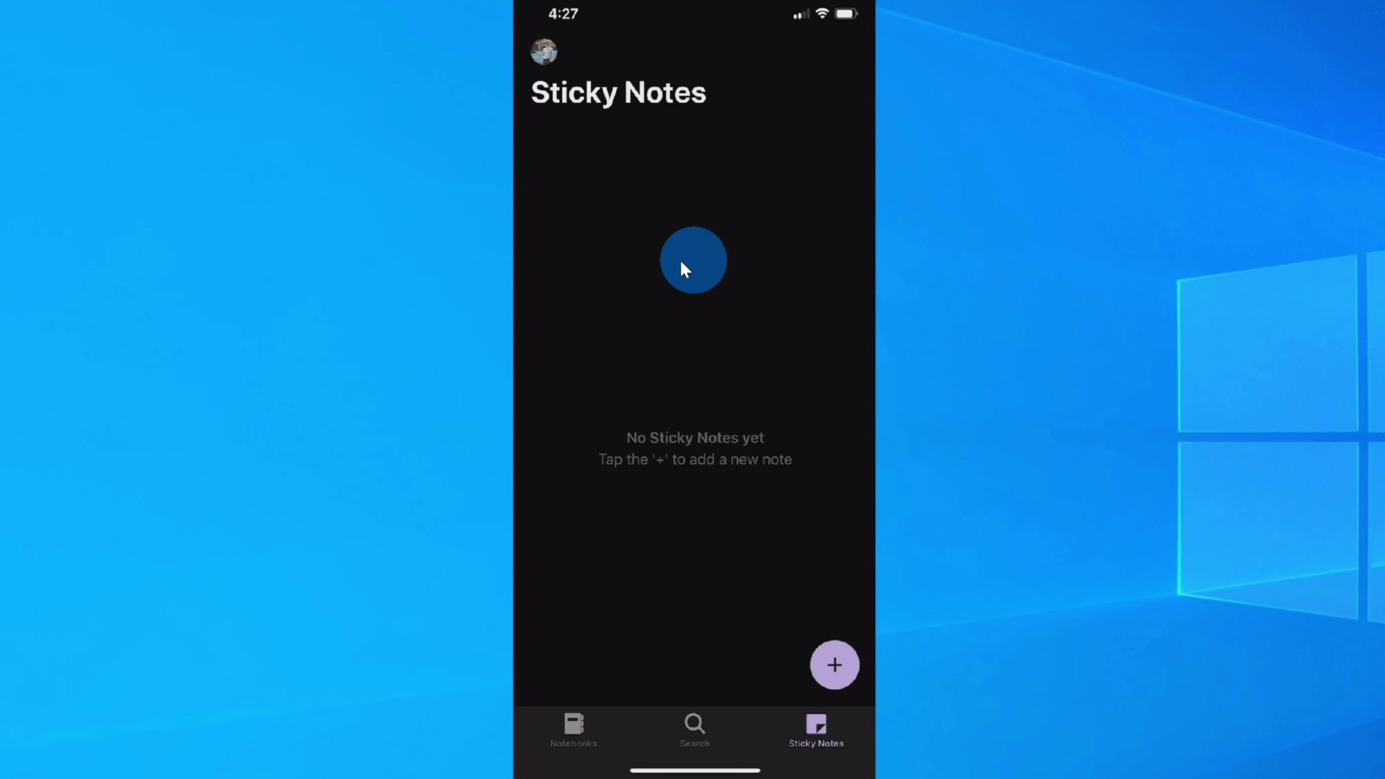
left_click(836, 665)
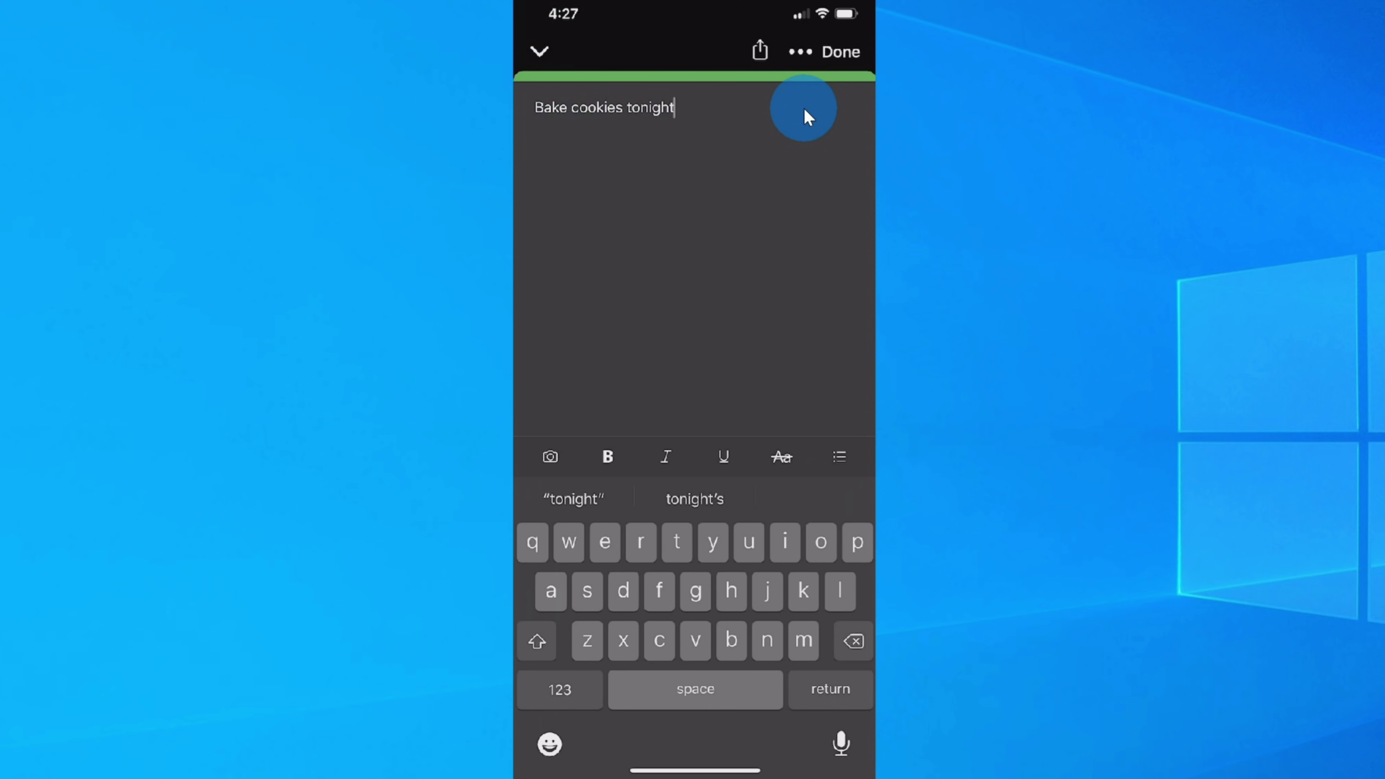
left_click(845, 56)
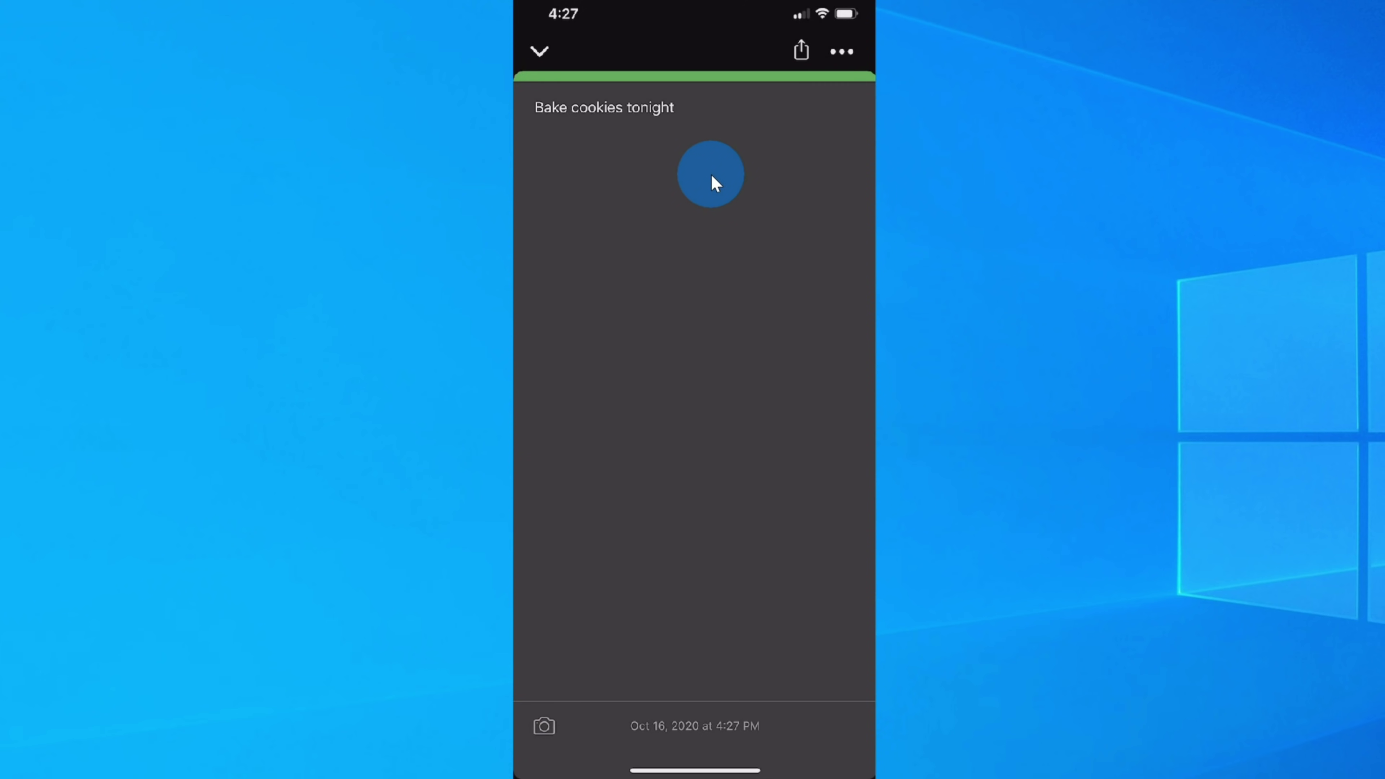
Launch Sticky Notes by searching 'stick' and open the 'Bake cookies tonight' note in its own repositioned window
mouse_move(210, 767)
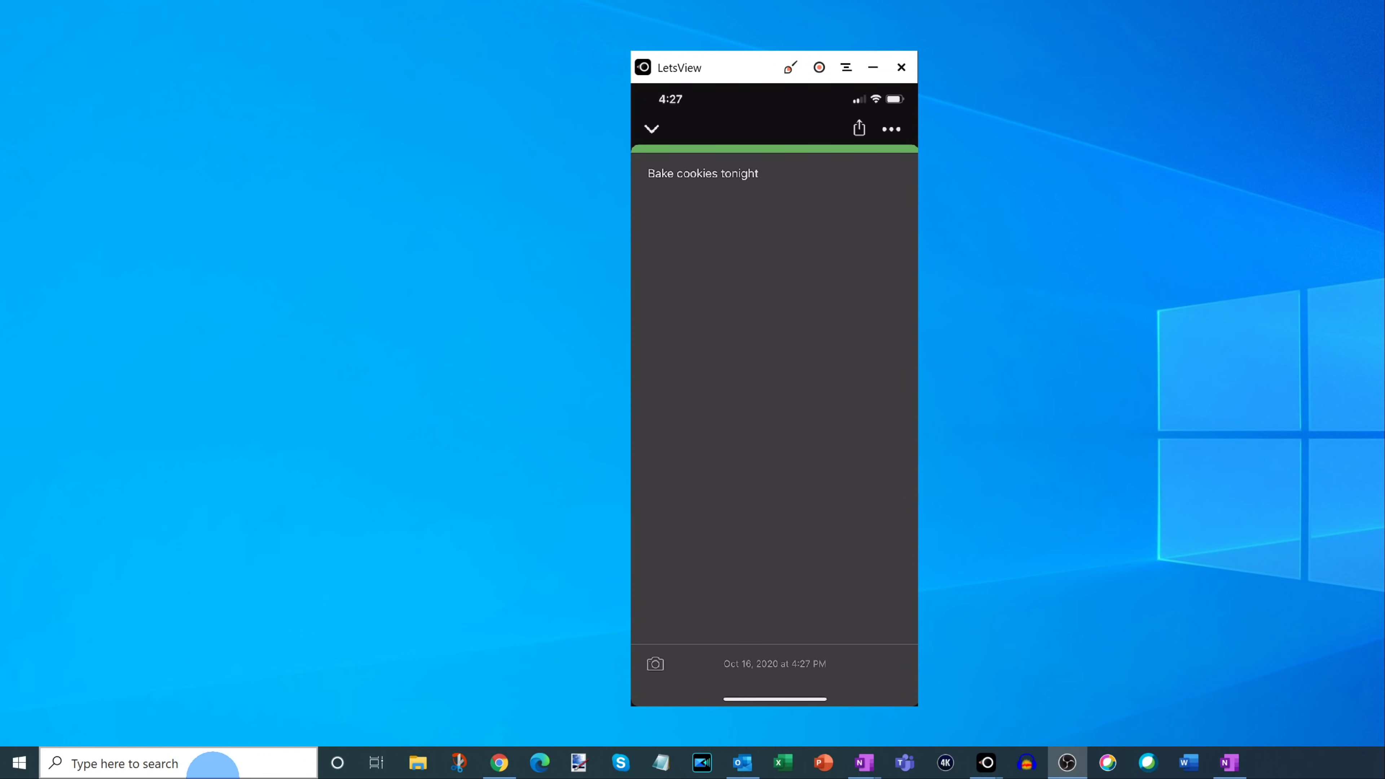
left_click(212, 765)
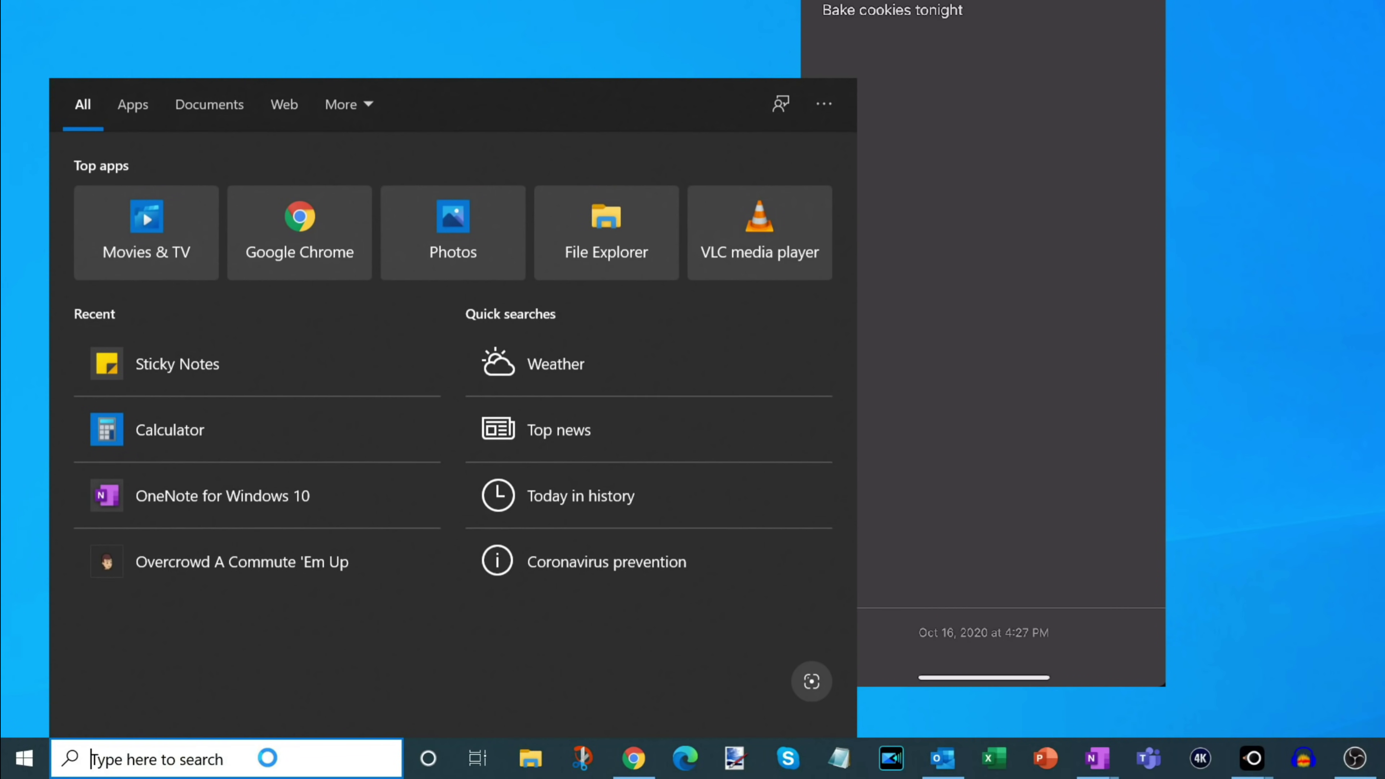
type("stick")
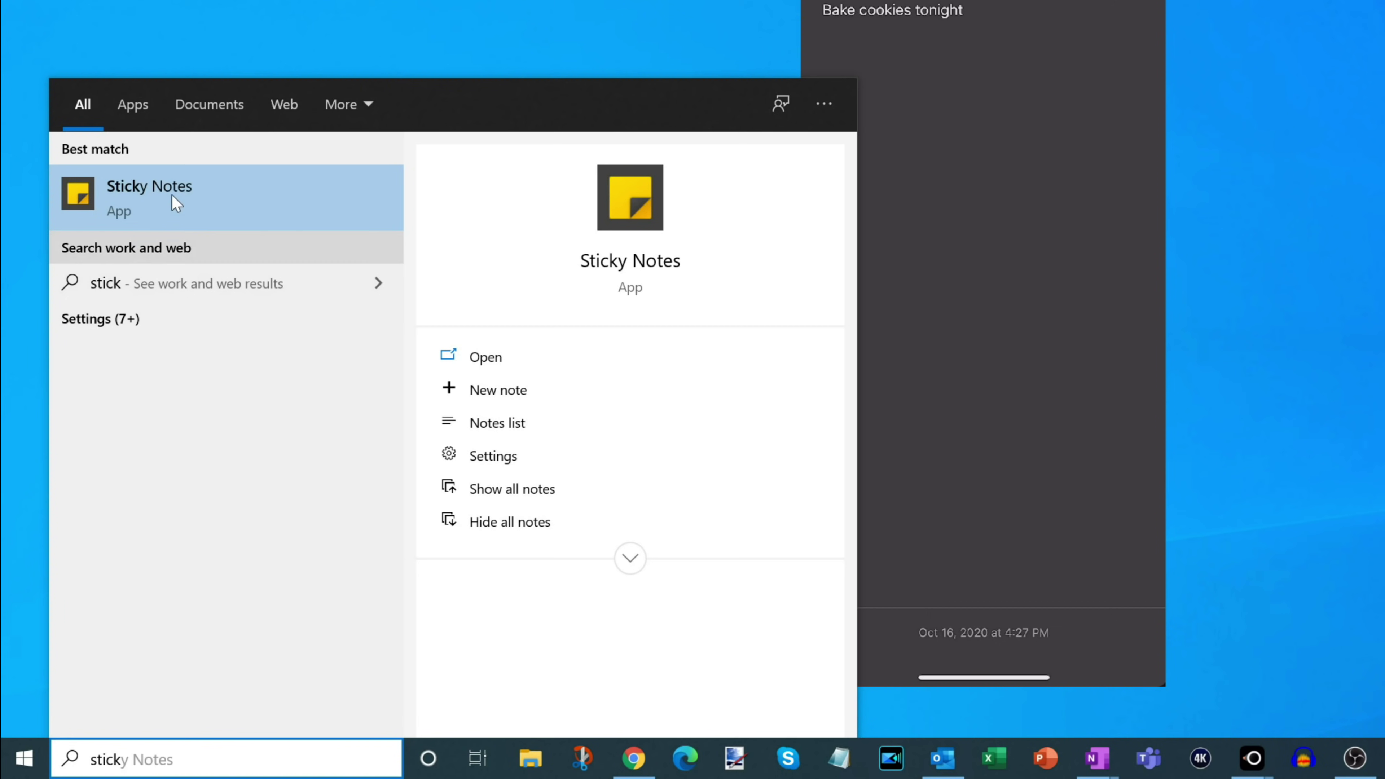
left_click(227, 205)
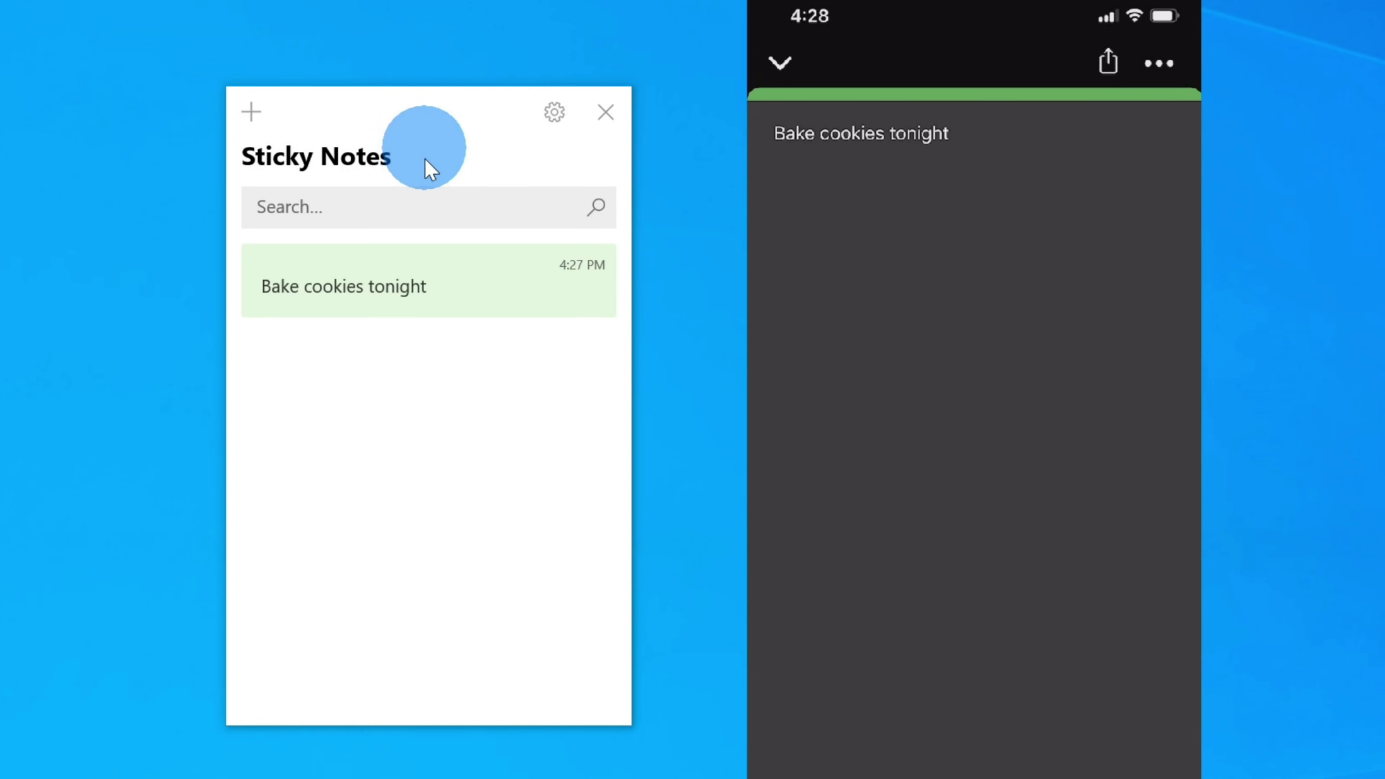
double_click(402, 300)
left_click_drag(826, 120, 906, 287)
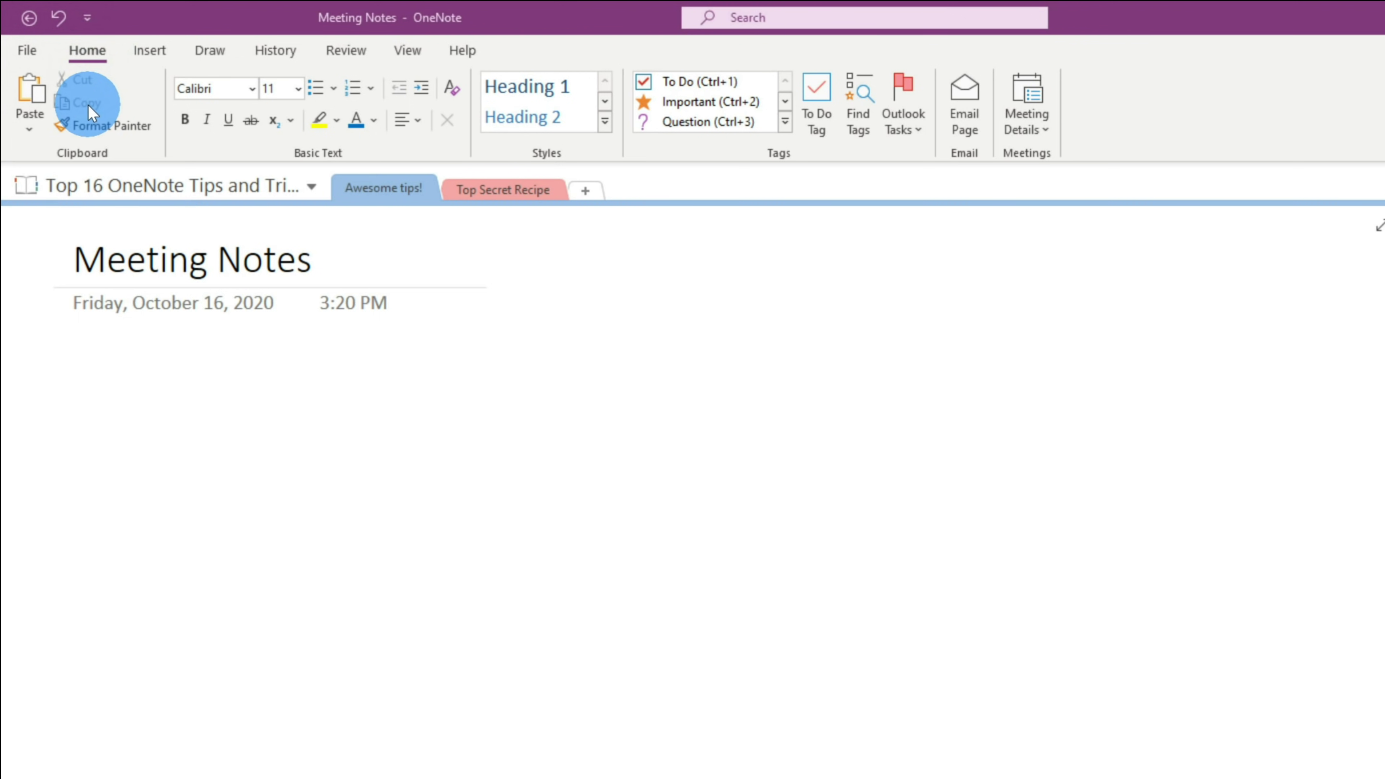
Insert today's new product sampling meeting details and place the cursor below the Notes heading
left_click(1023, 128)
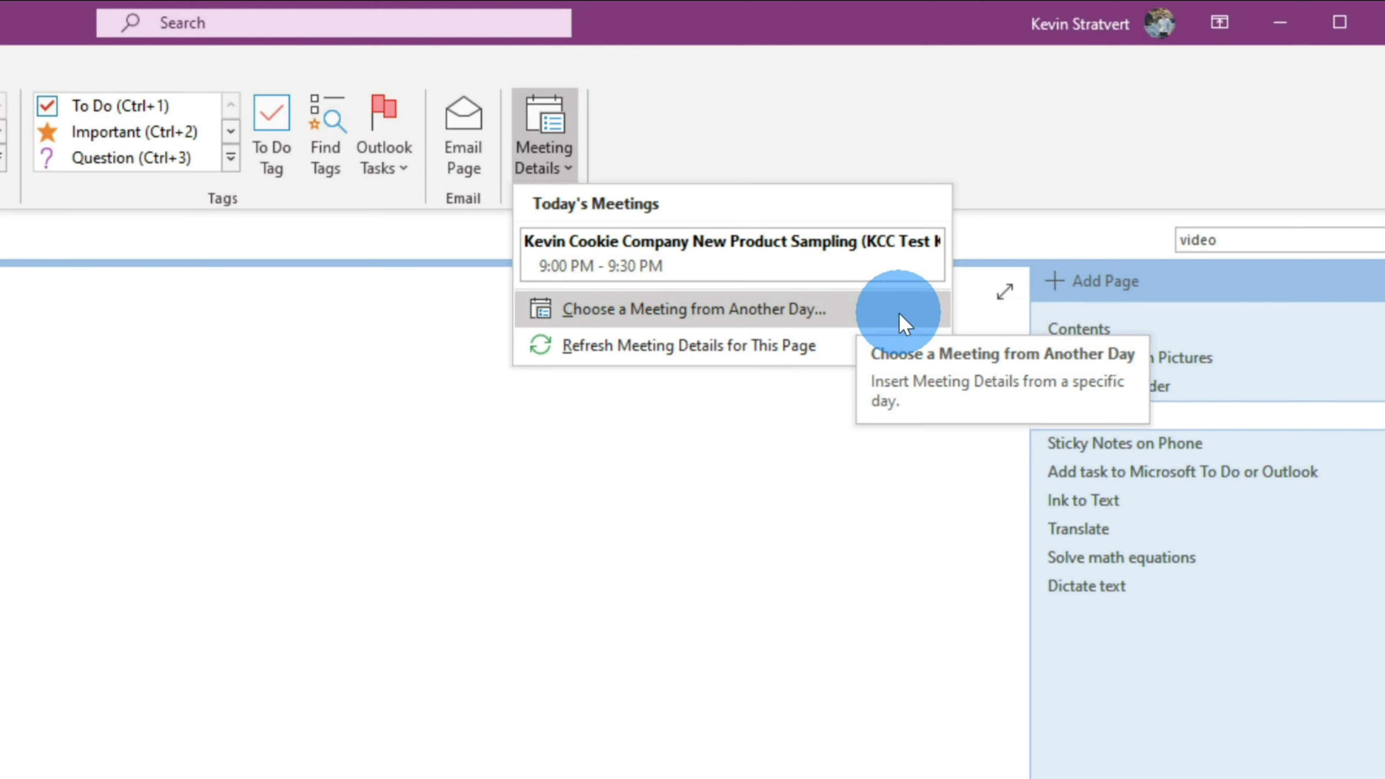
left_click(844, 271)
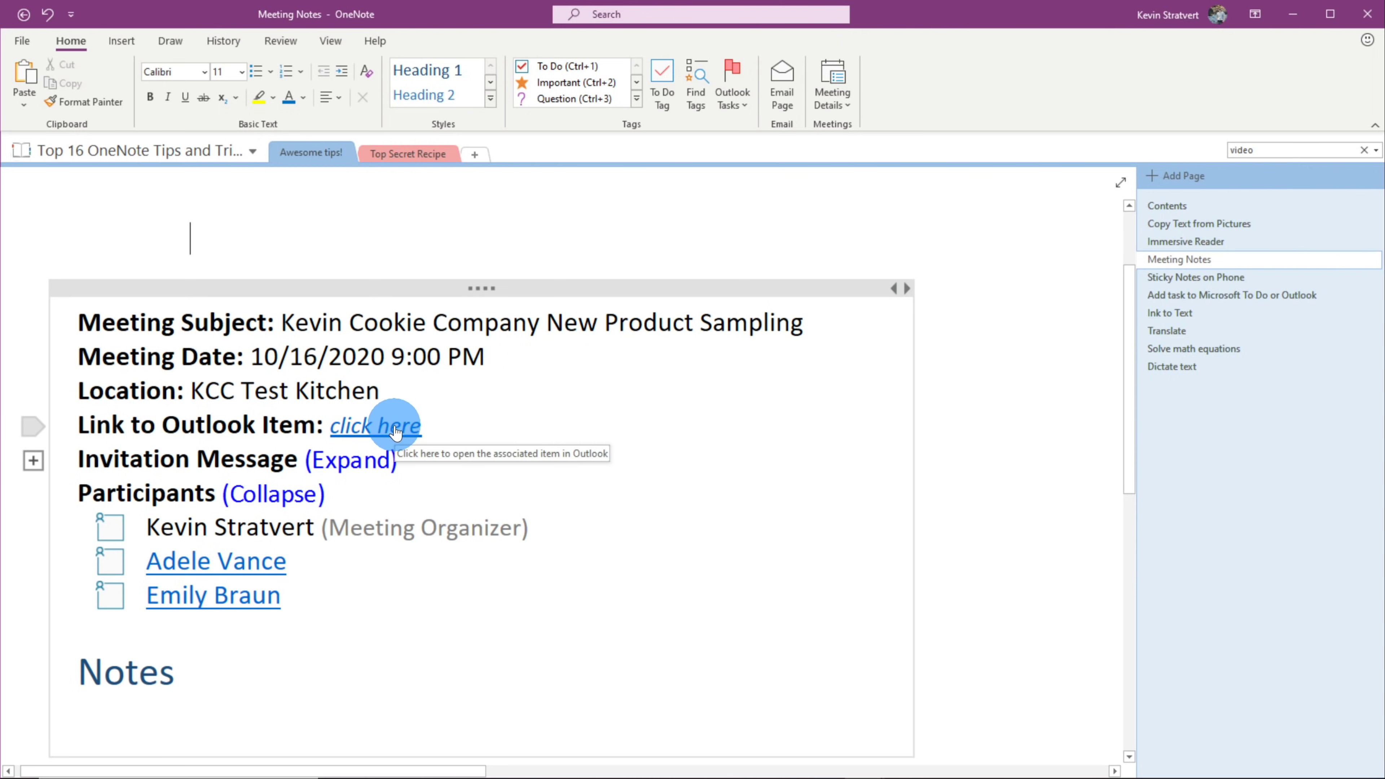
left_click(358, 468)
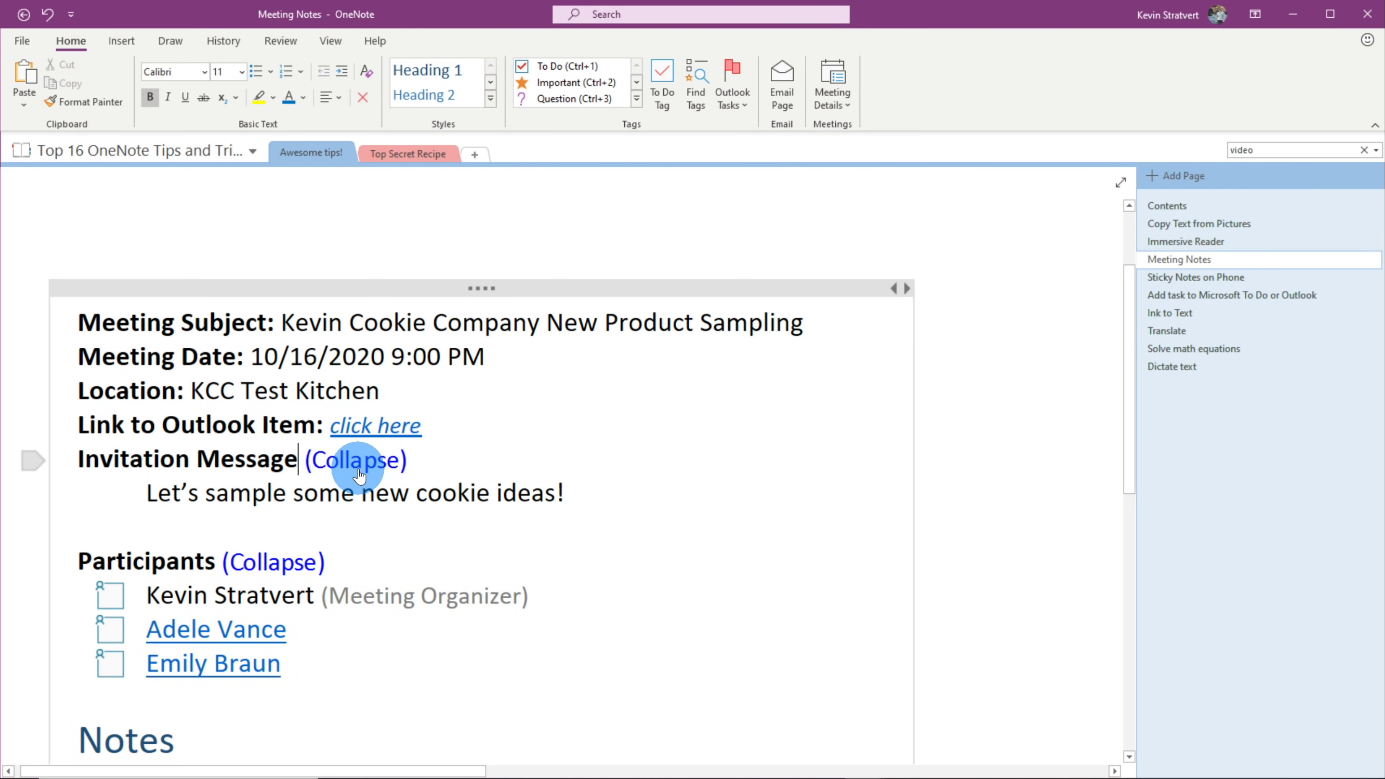
left_click(356, 471)
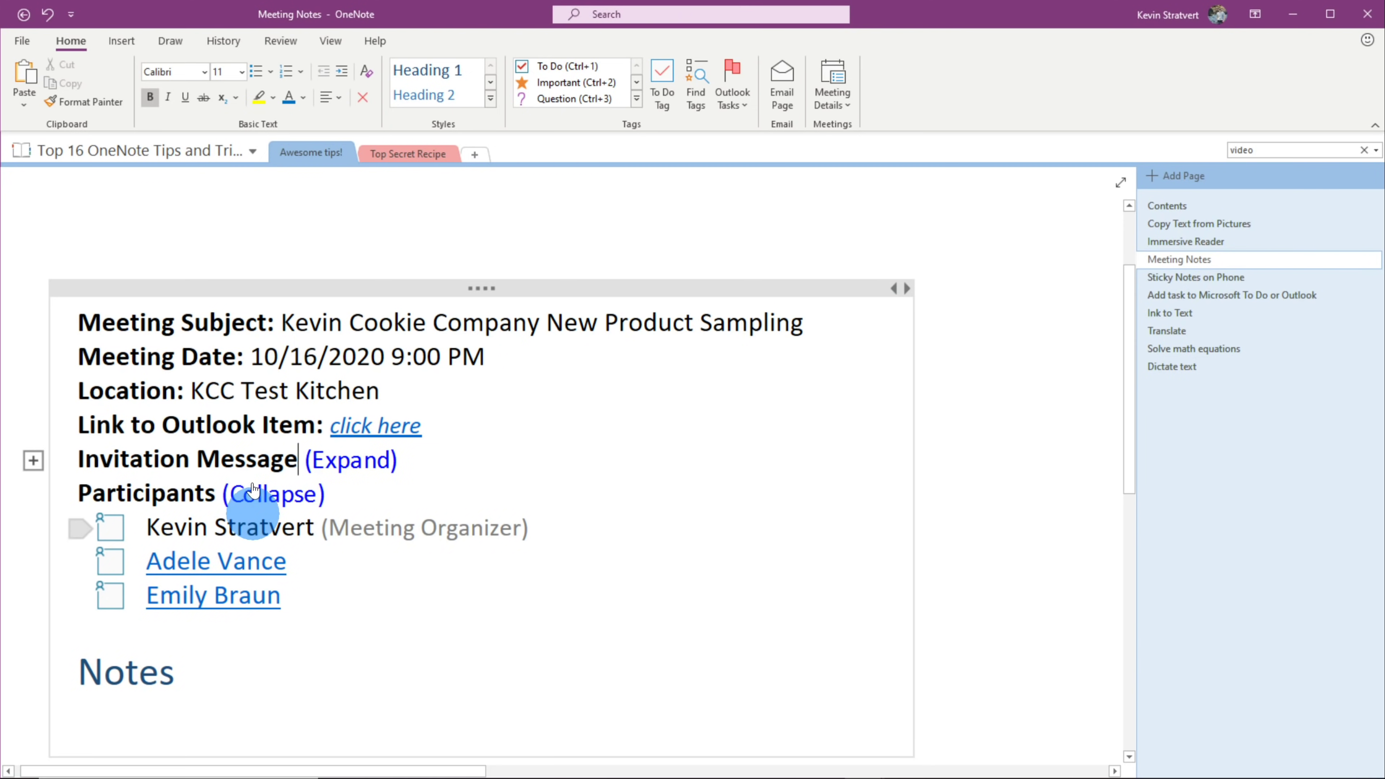
left_click(164, 702)
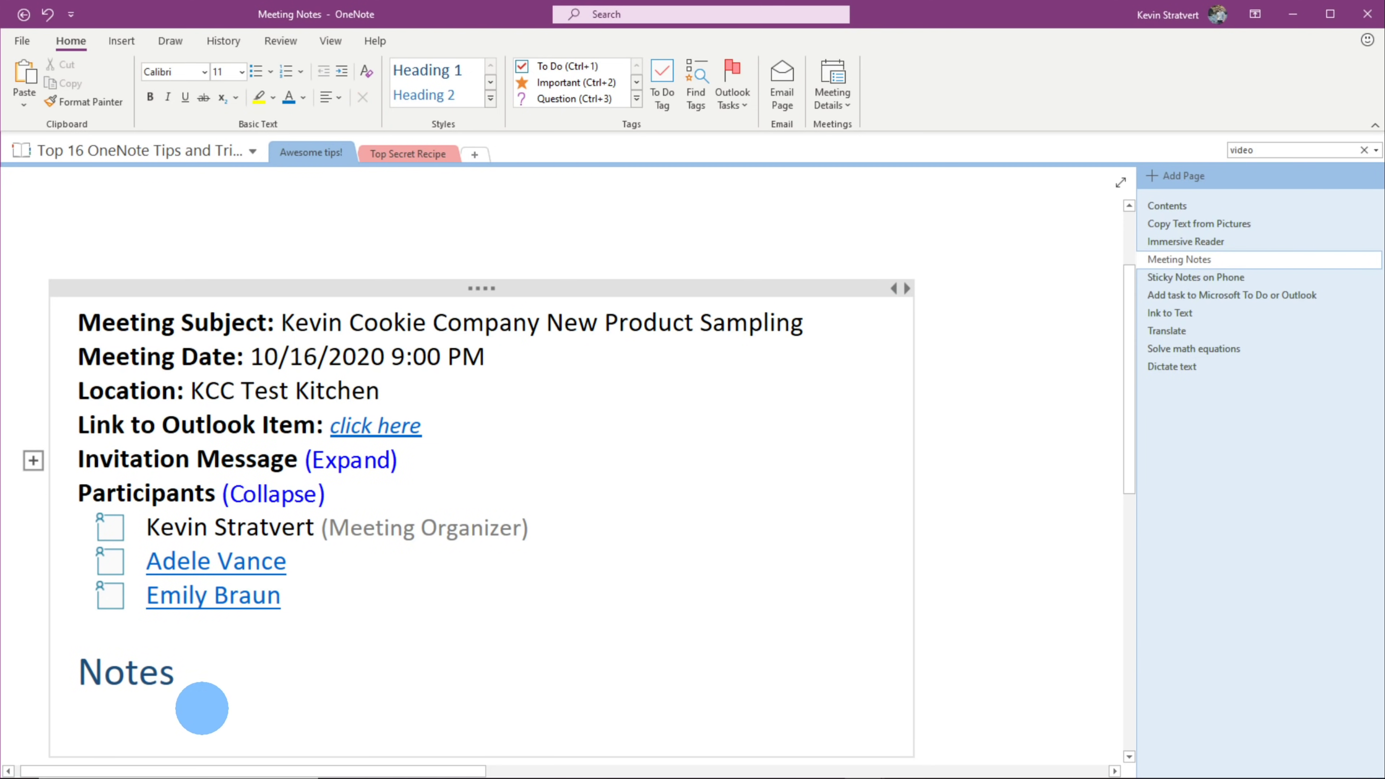
scroll(236, 707, "down", 1)
Paste two note lines: sending cookie-sample taste notes, and extra butter and sugar improving flavor
scroll(235, 707, "down", 2)
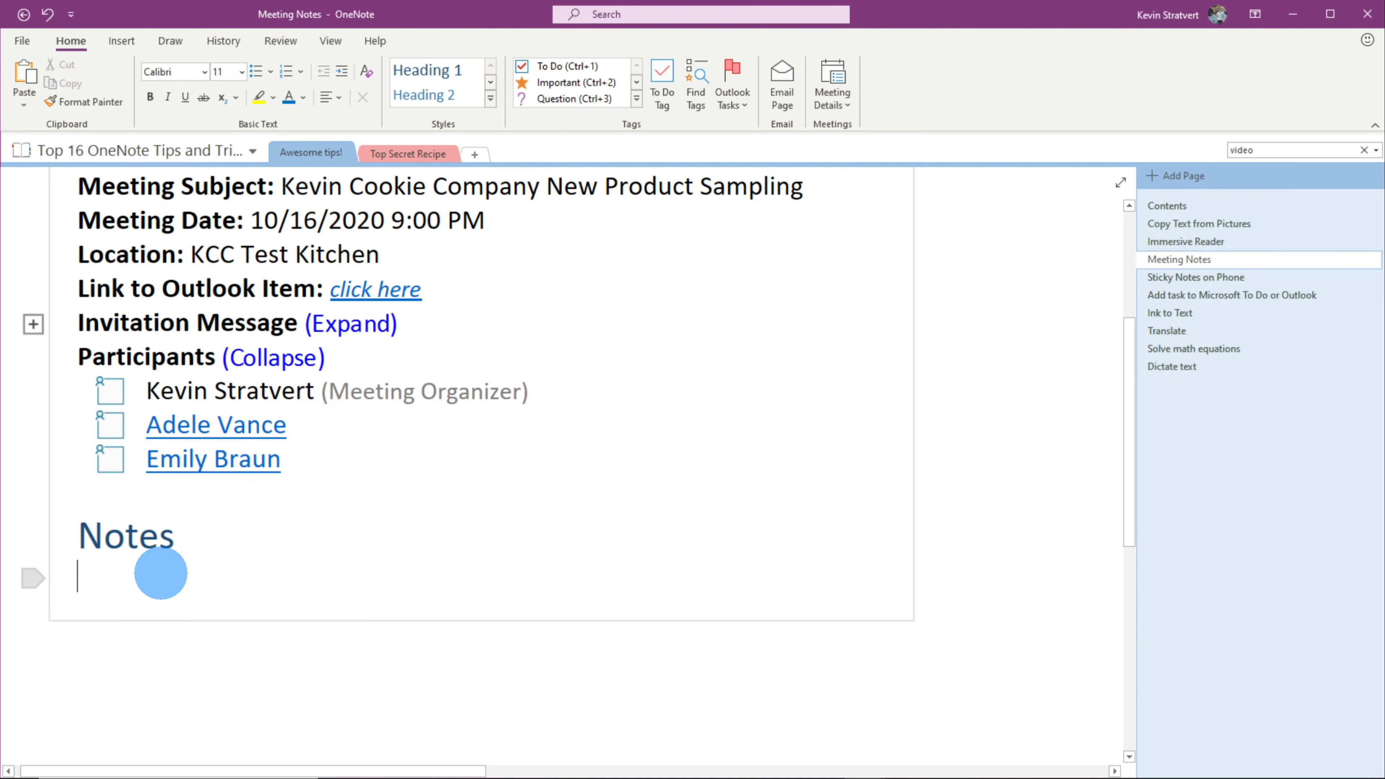
type("Send over notes on my thoughts on the taste profile of the new cookie samples Adding extra butter and sugar contributed to a much better flavor")
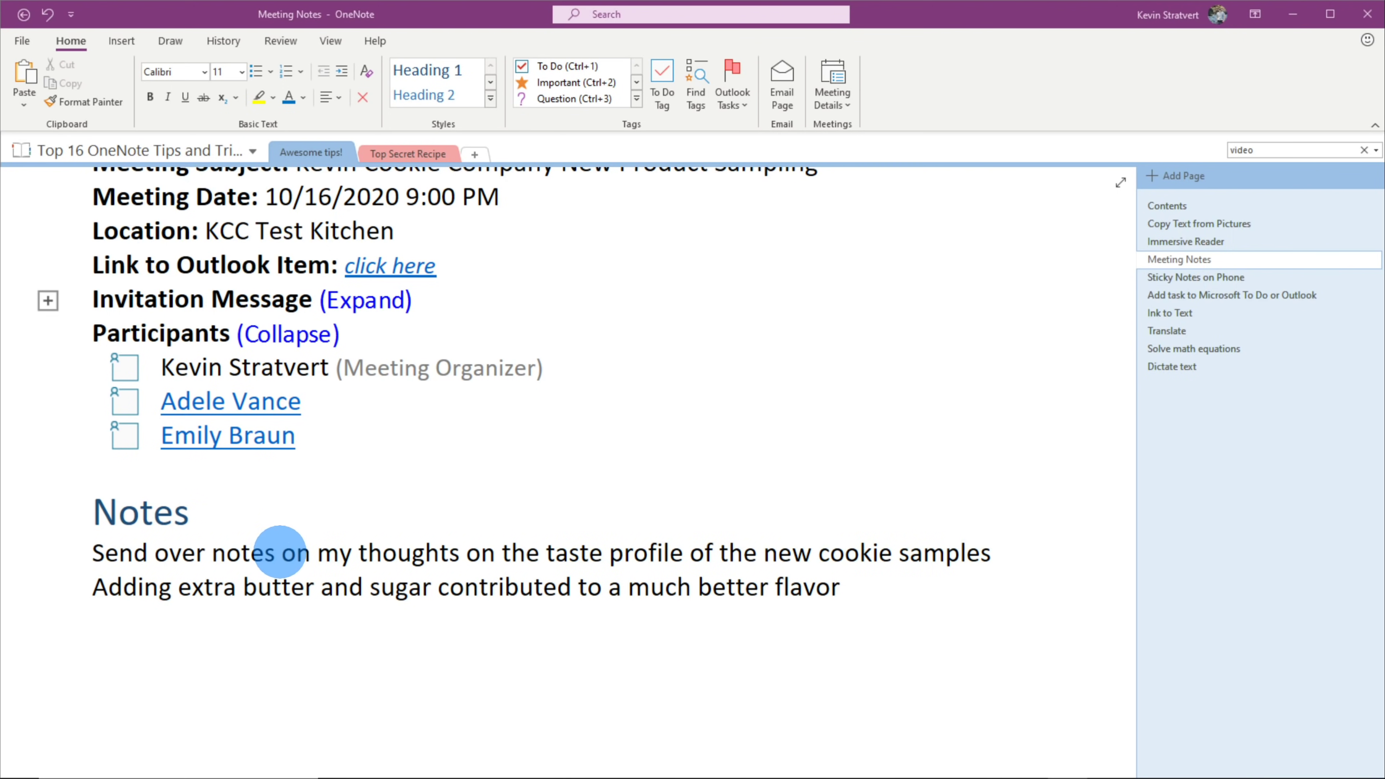
left_click(94, 554)
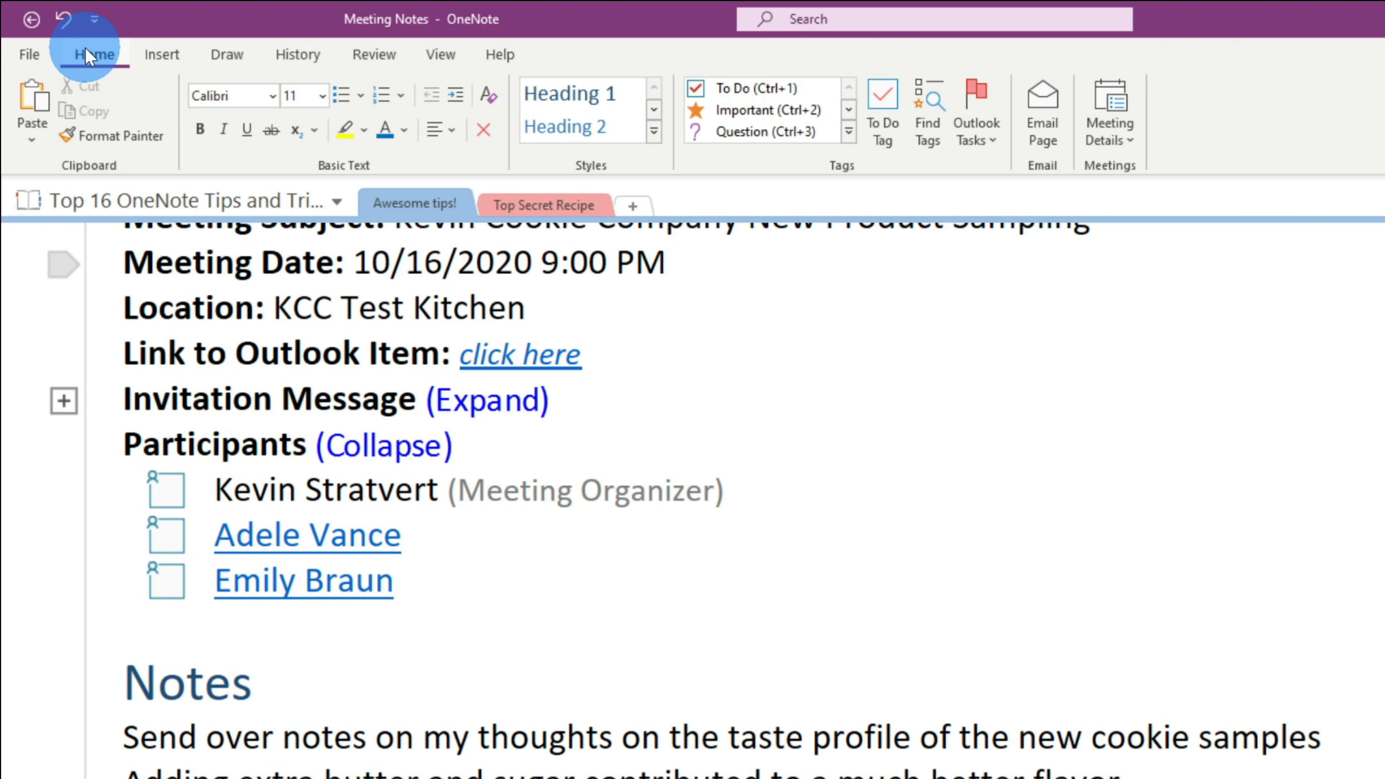
Flag the 'Send over notes' line as an Outlook task due tomorrow
left_click(980, 146)
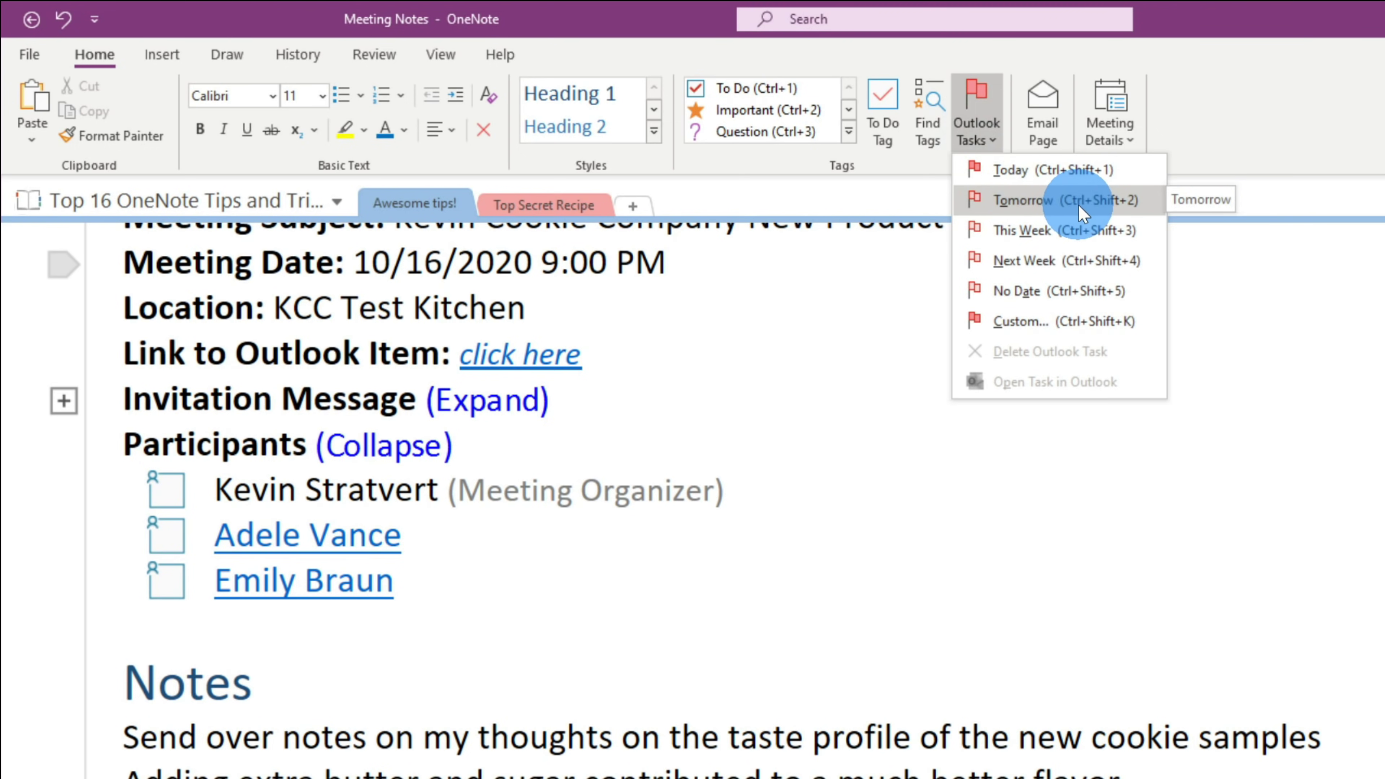
left_click(1042, 206)
mouse_move(66, 480)
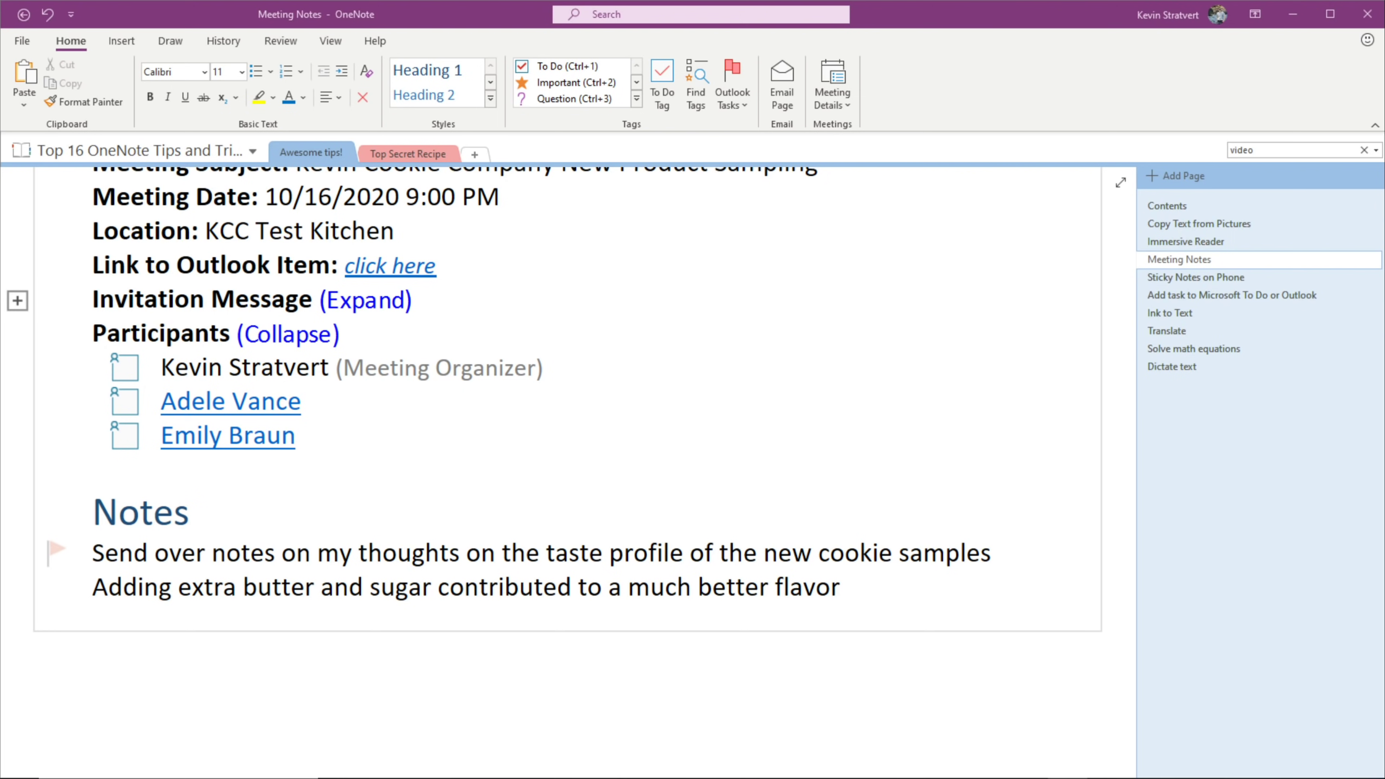
Tag the 'Adding extra butter and sugar' line with the Important star
left_click(88, 587)
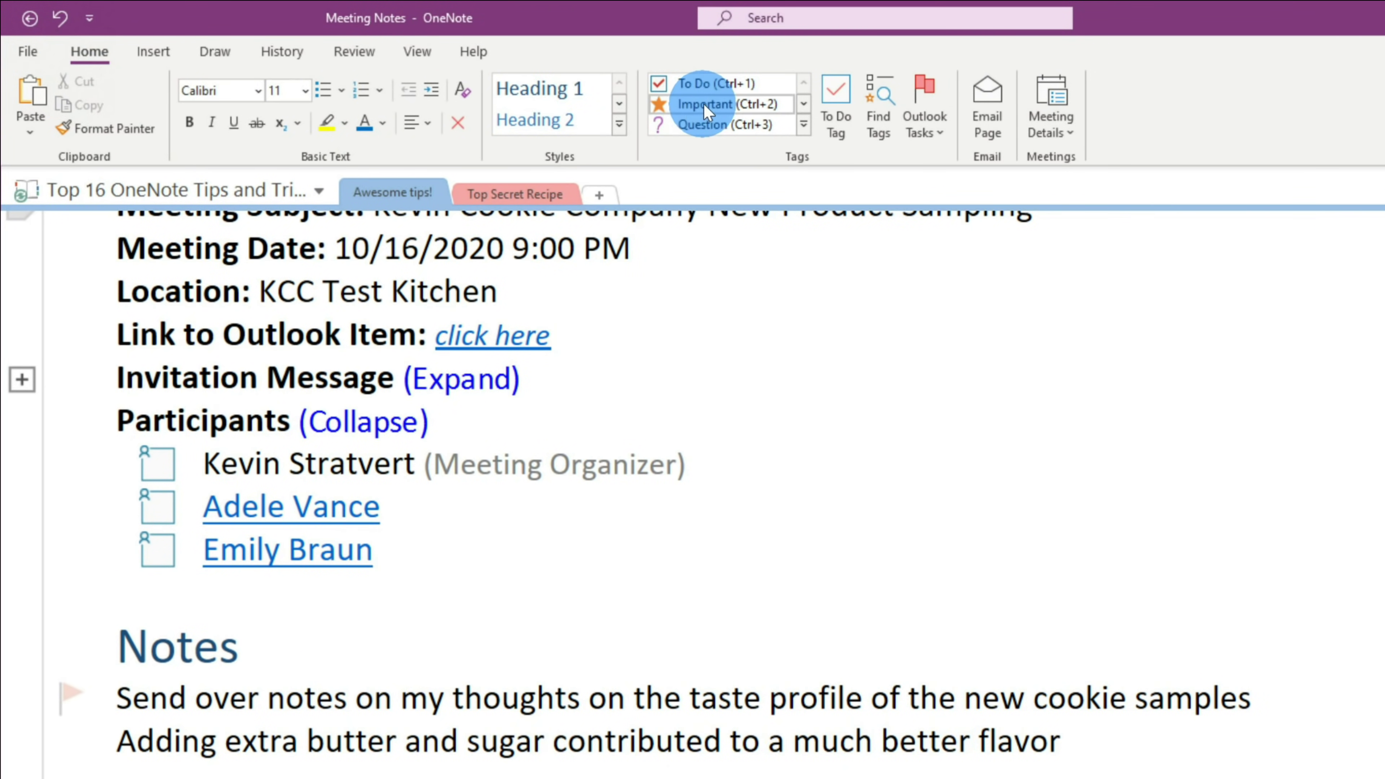
left_click(802, 125)
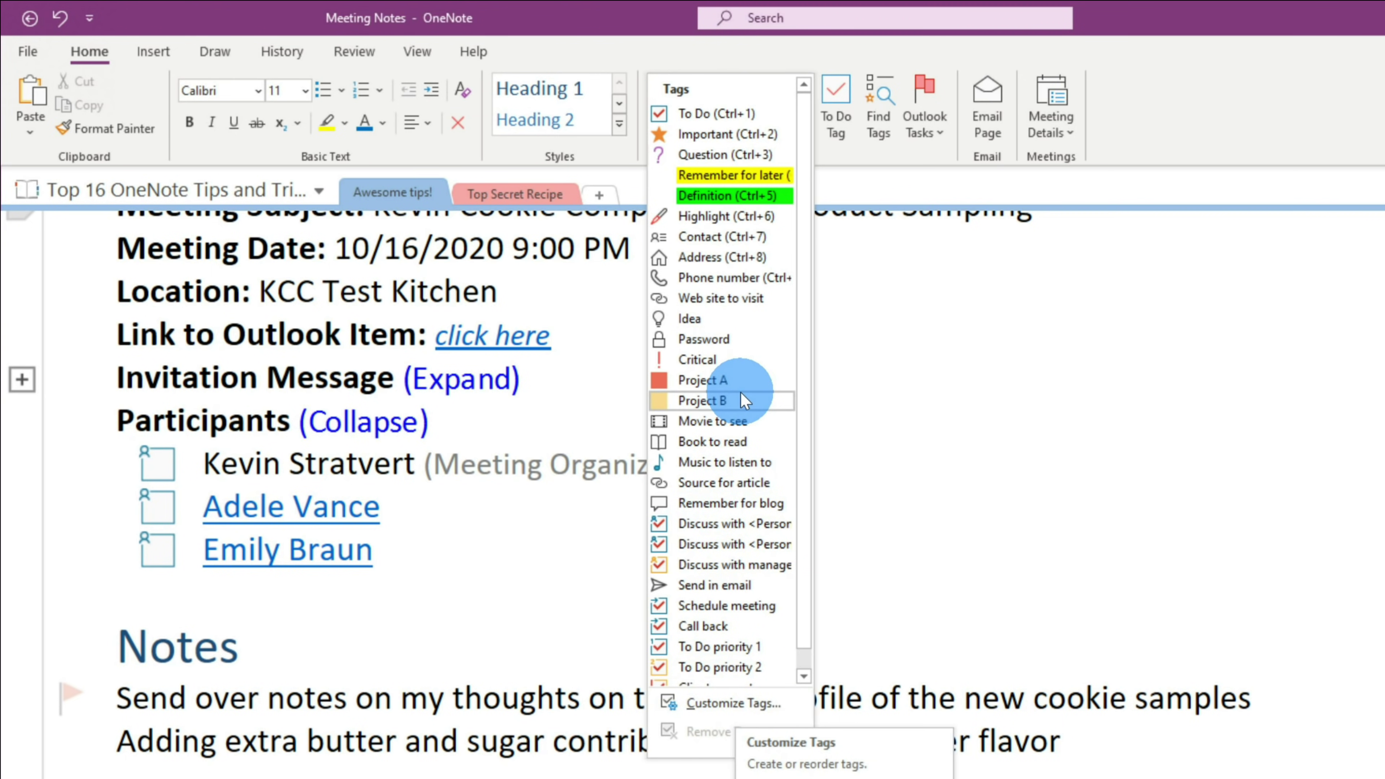
left_click(745, 143)
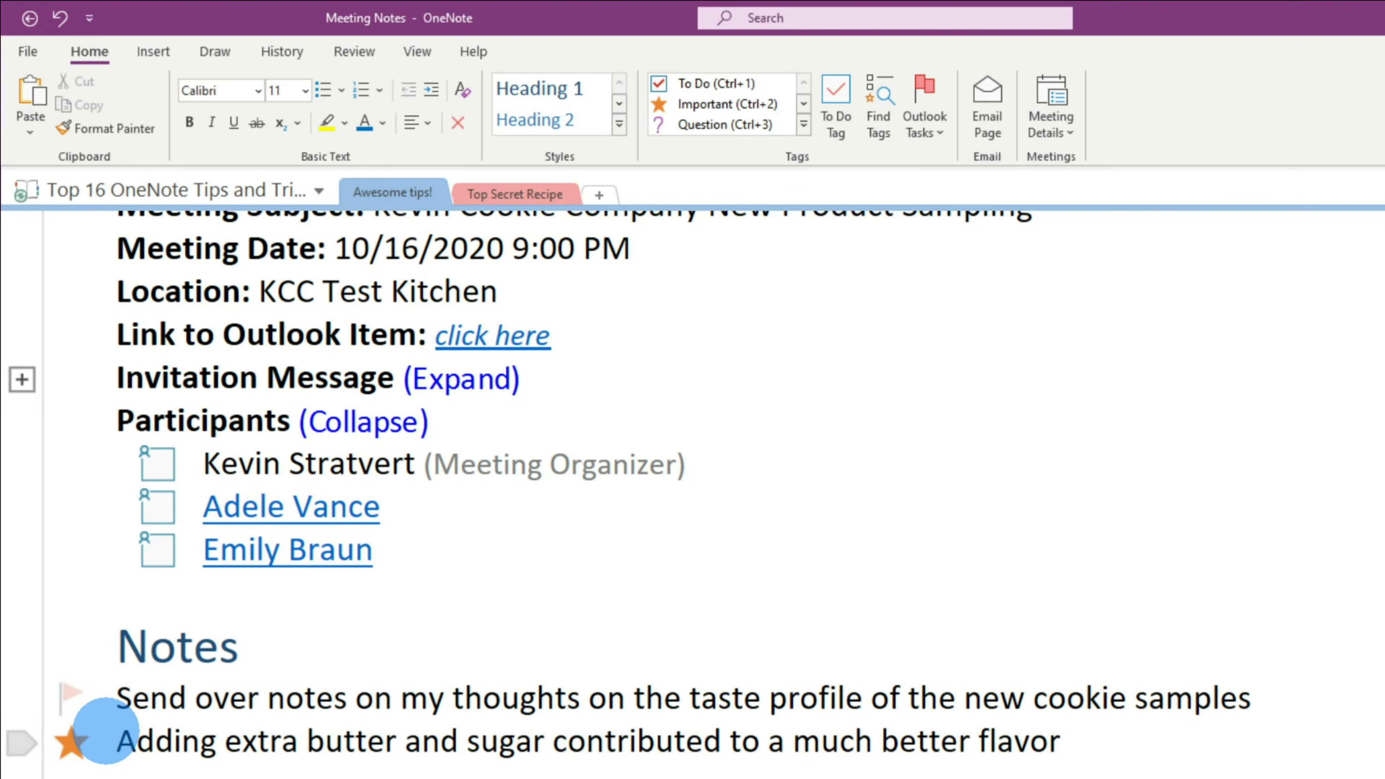
left_click(883, 125)
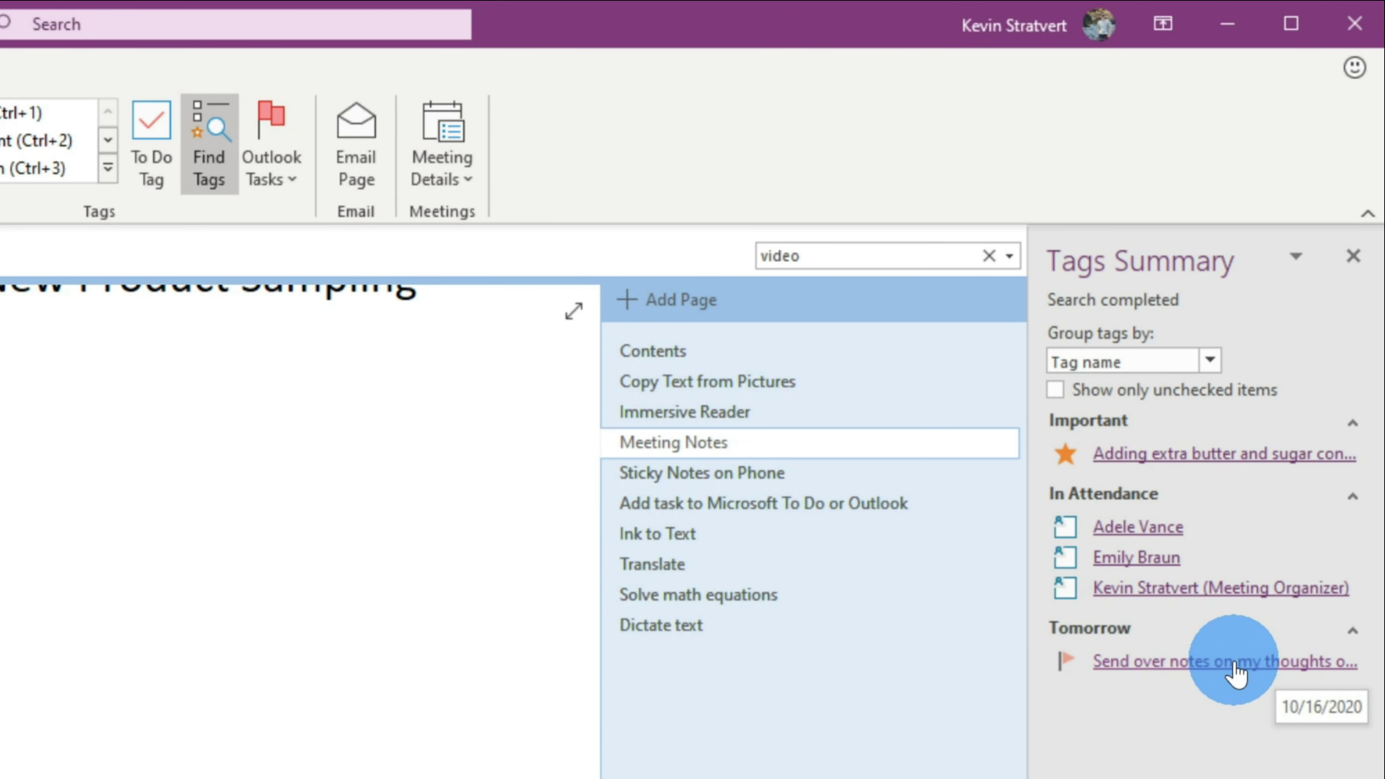
left_click(1210, 361)
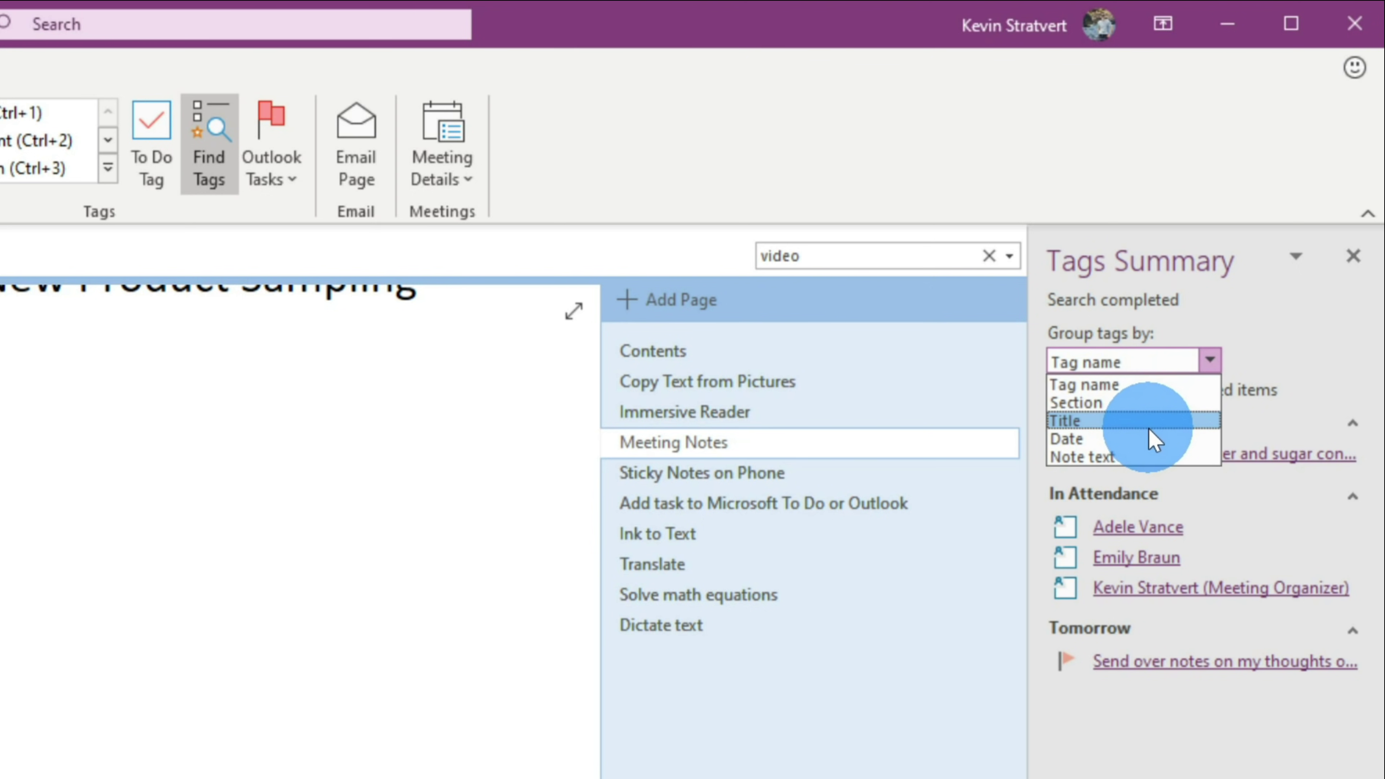
left_click(1179, 763)
left_click(1156, 740)
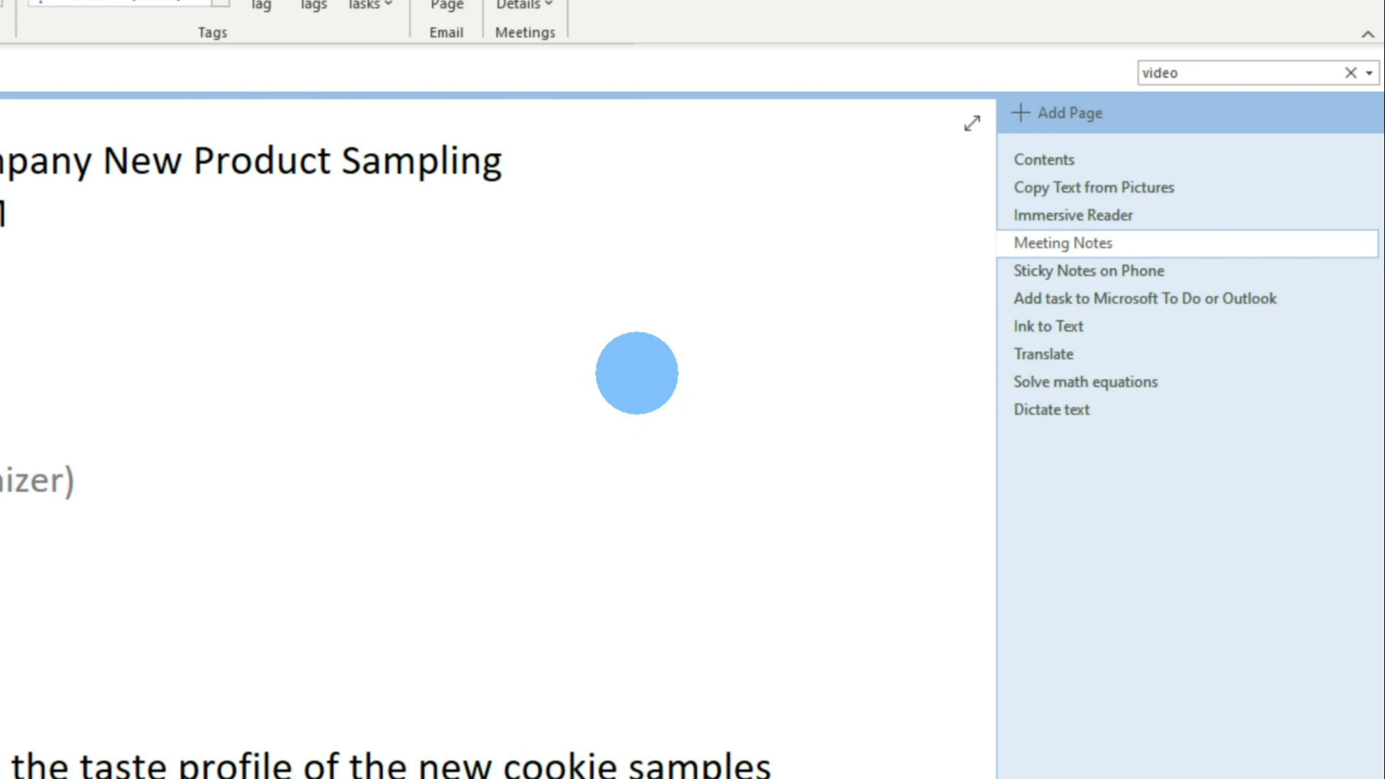
Copy the Meeting Notes page link and the Awesome tips! section link from their right-click menus
right_click(1023, 248)
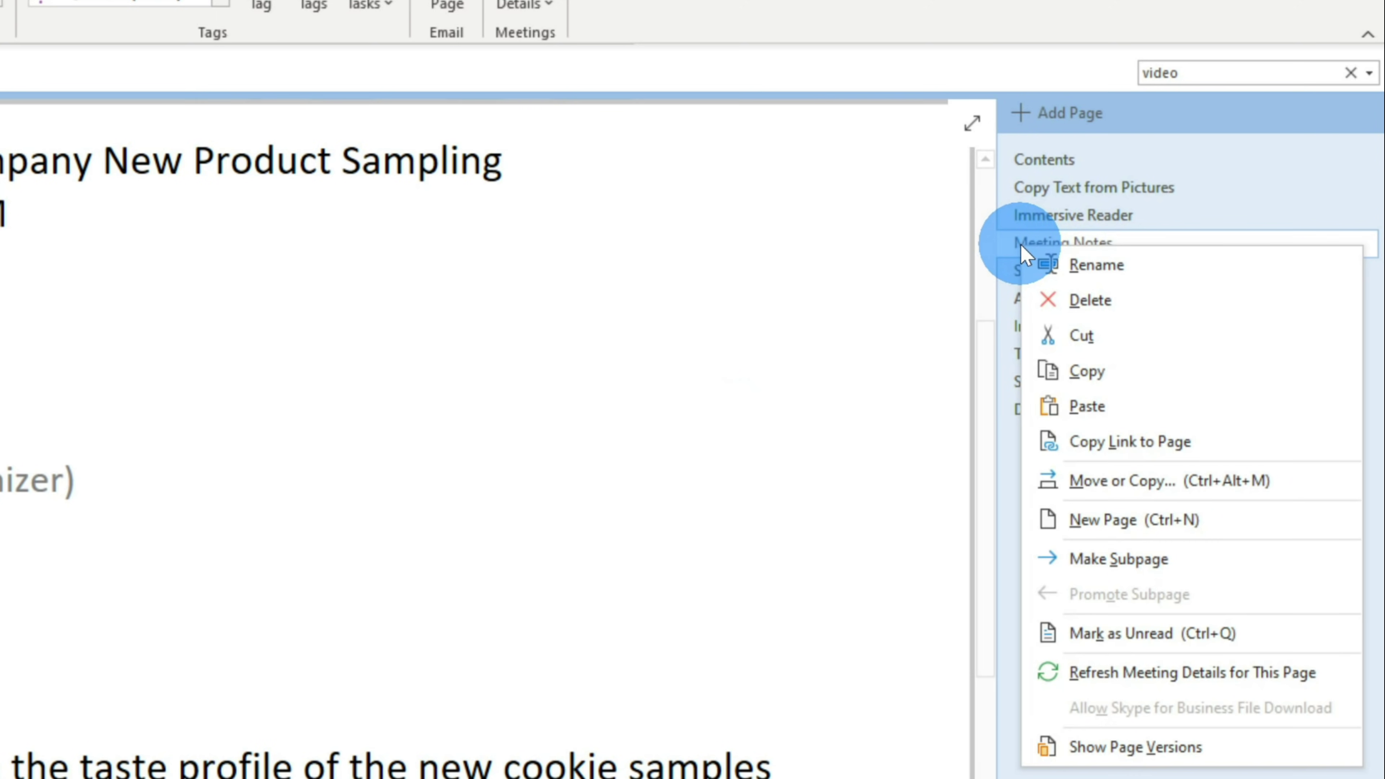
left_click(1150, 453)
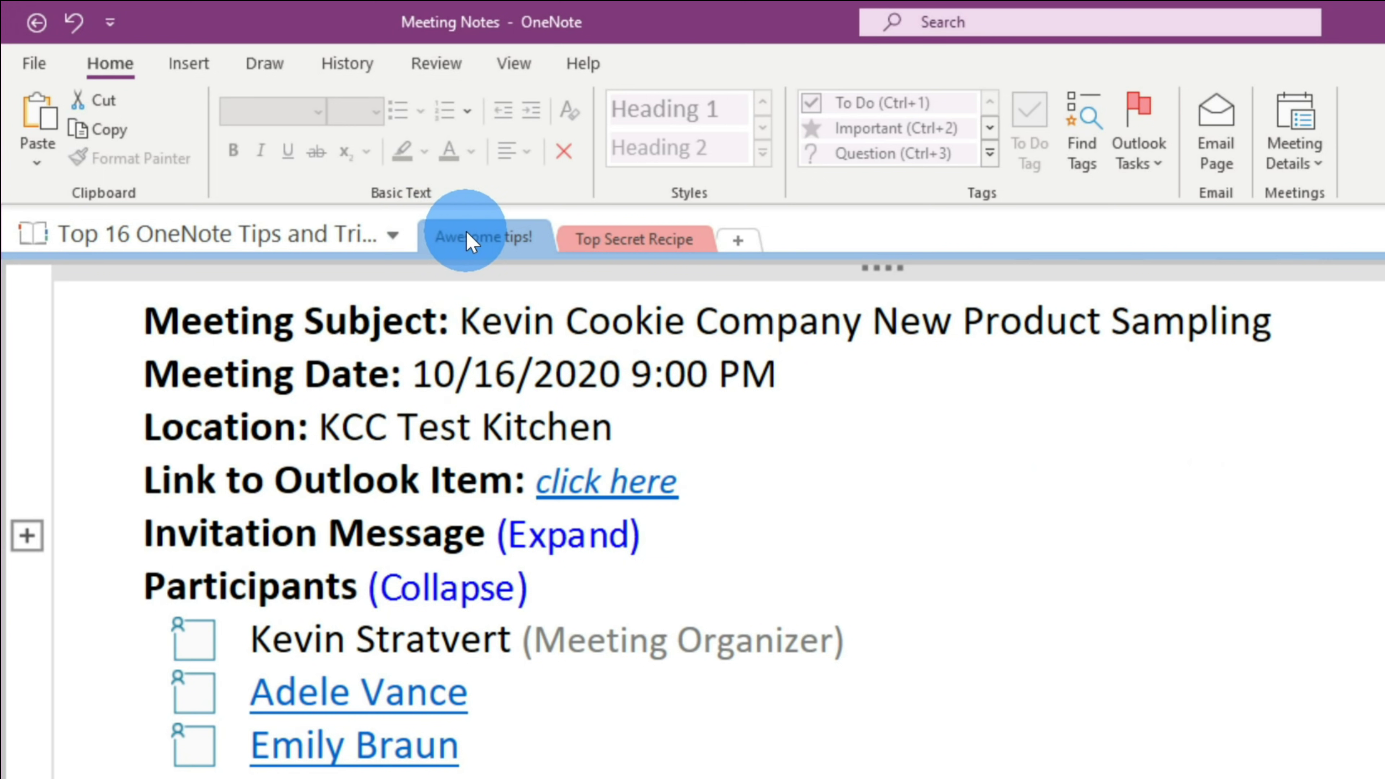
right_click(471, 243)
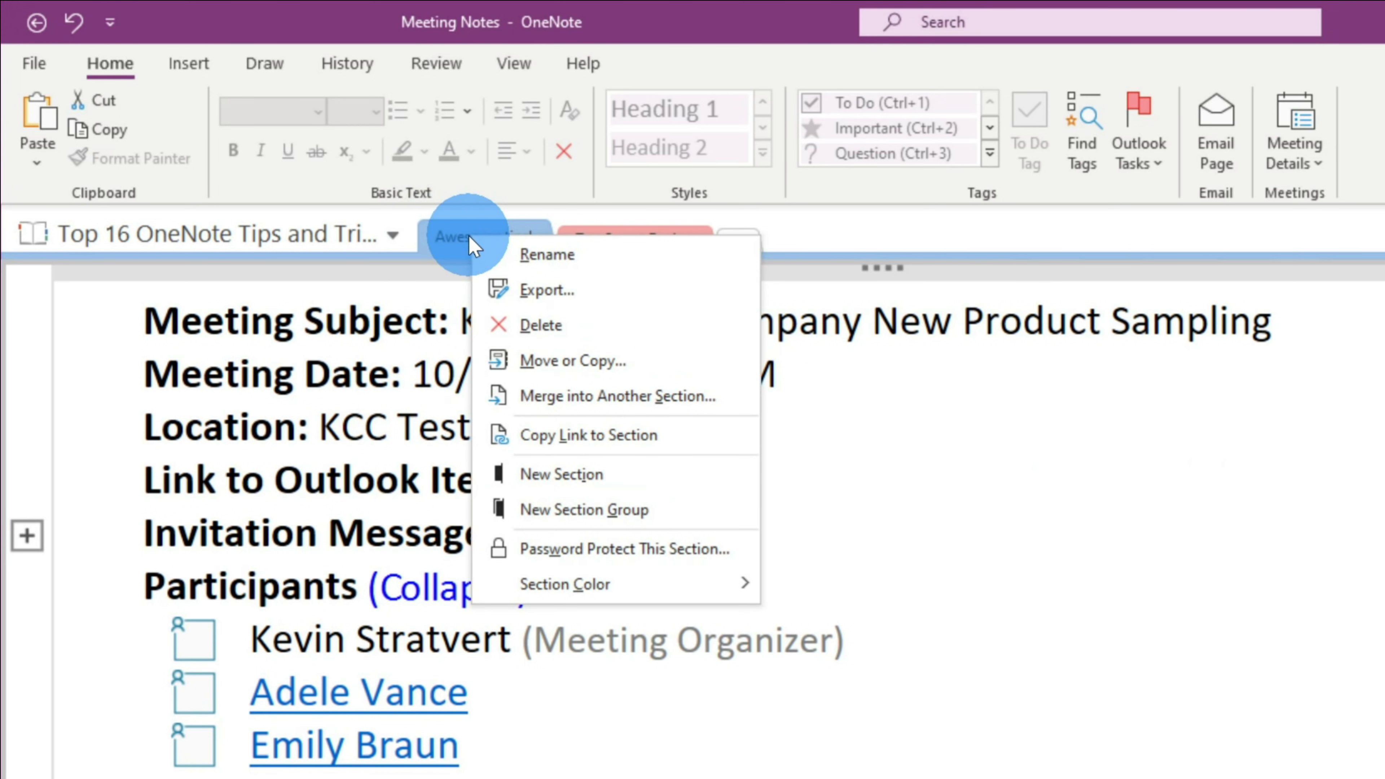
left_click(605, 437)
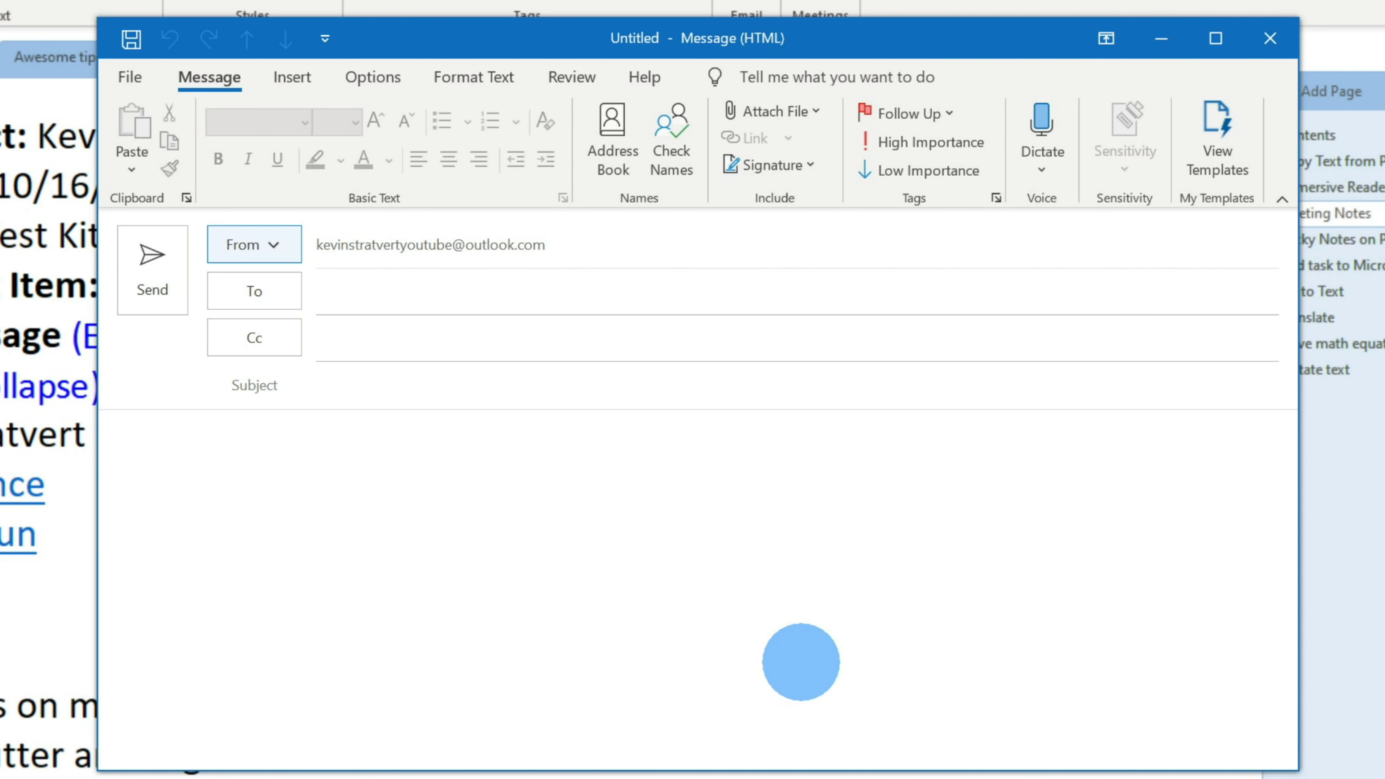
Paste the copied Meeting Notes link into the body of the new Outlook message
left_click(505, 512)
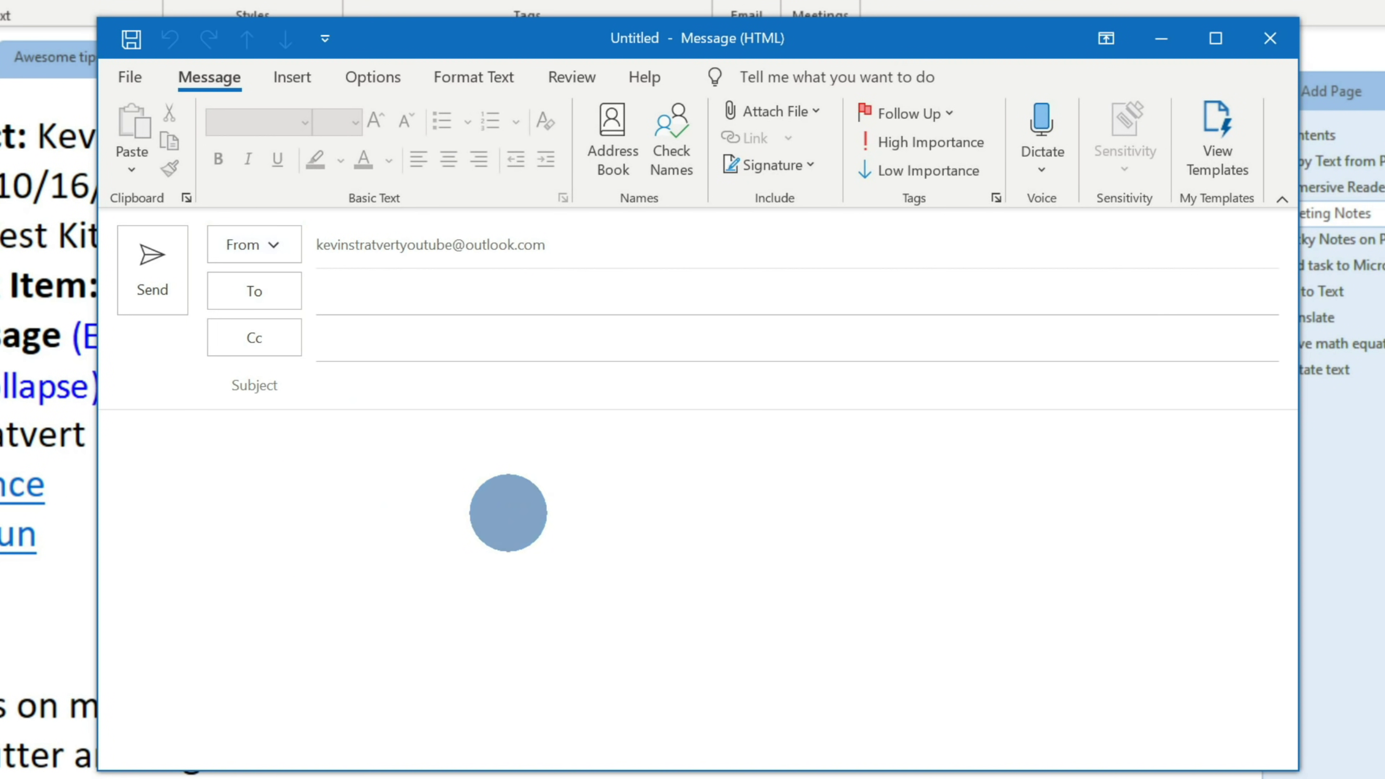
type("Meeting Notes (Web view)")
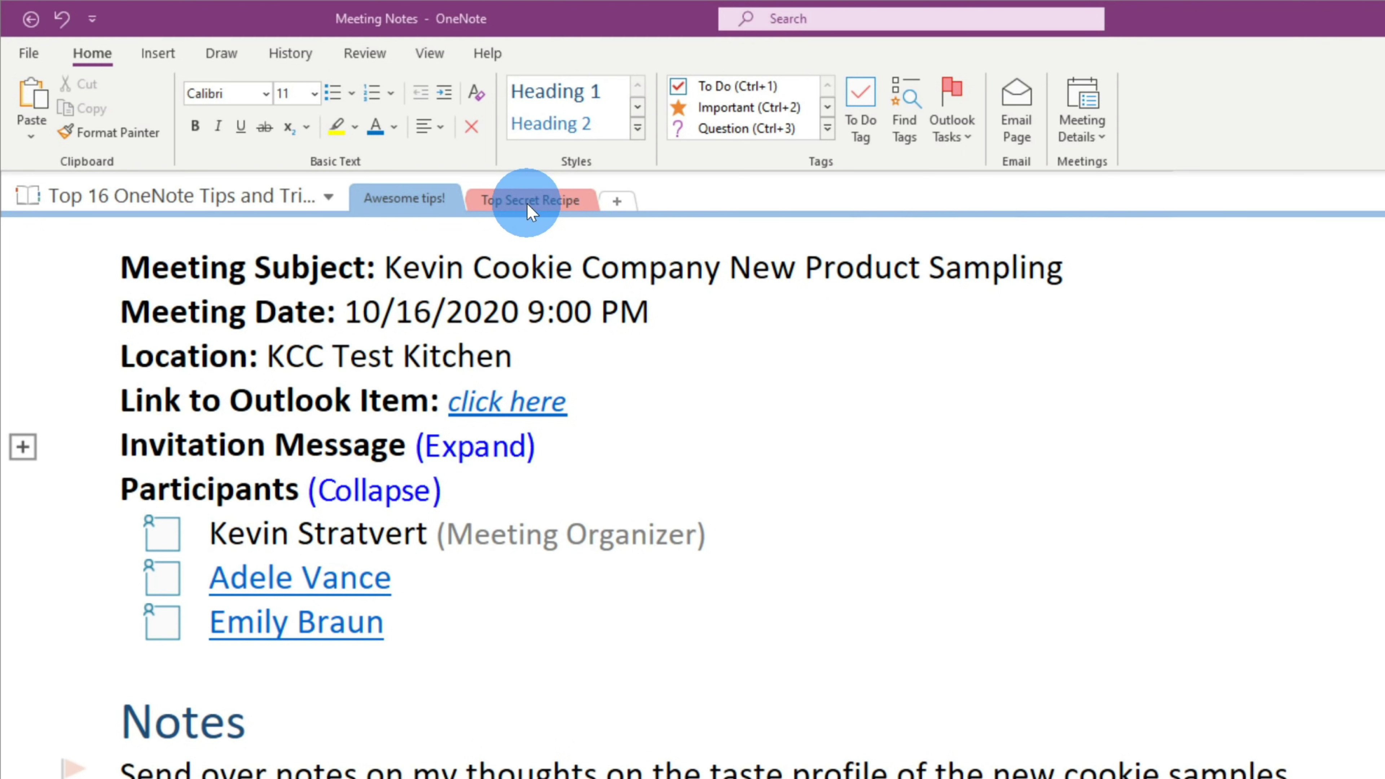
Set and confirm a password for the Top Secret Recipe section in the Password Protection pane
right_click(526, 204)
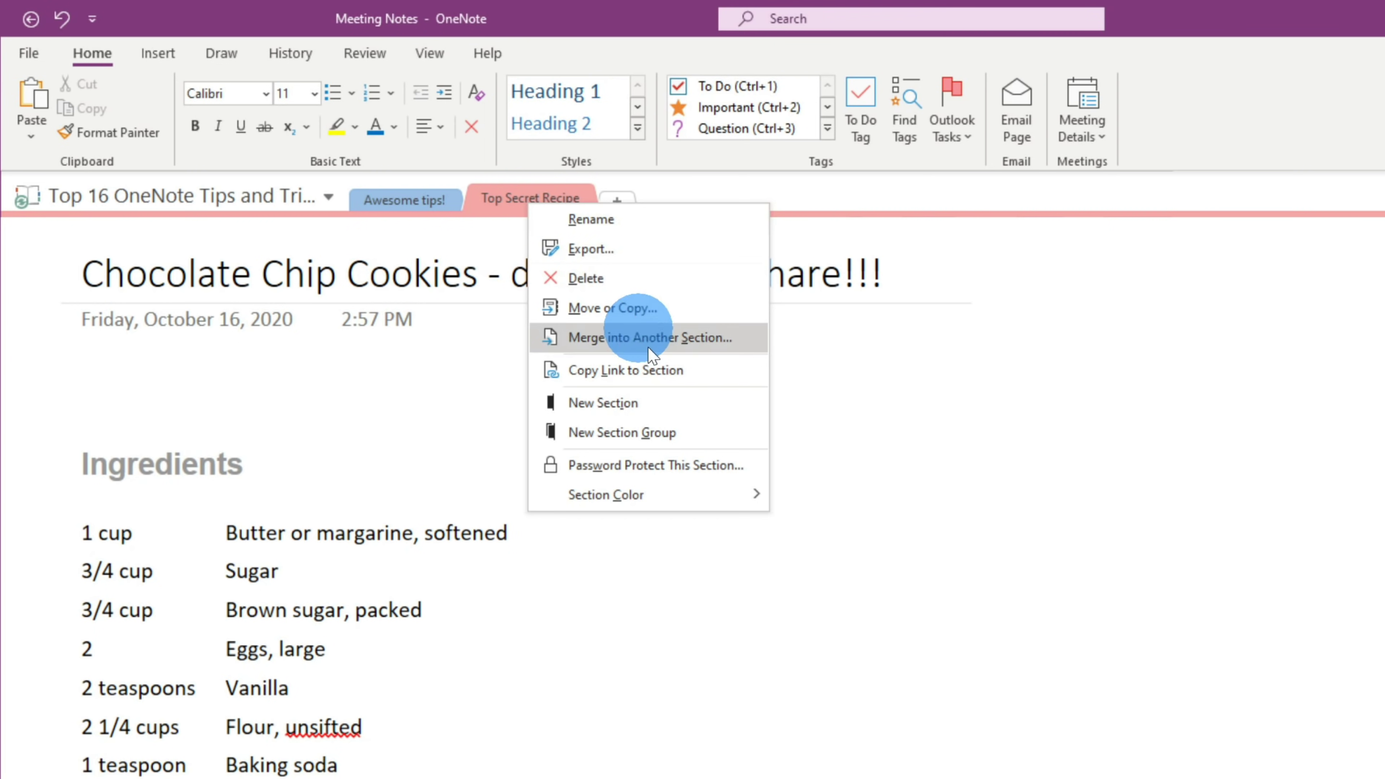
left_click(676, 465)
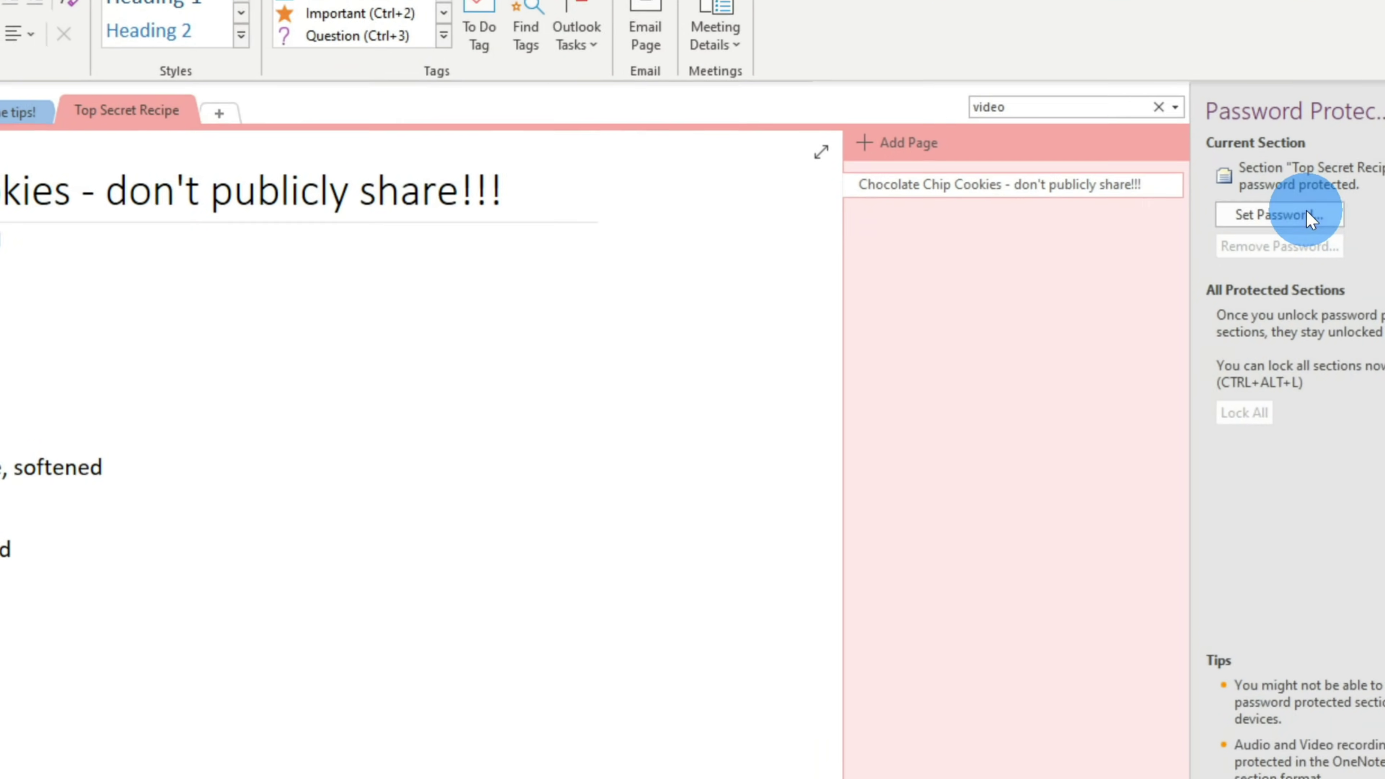
left_click(1311, 216)
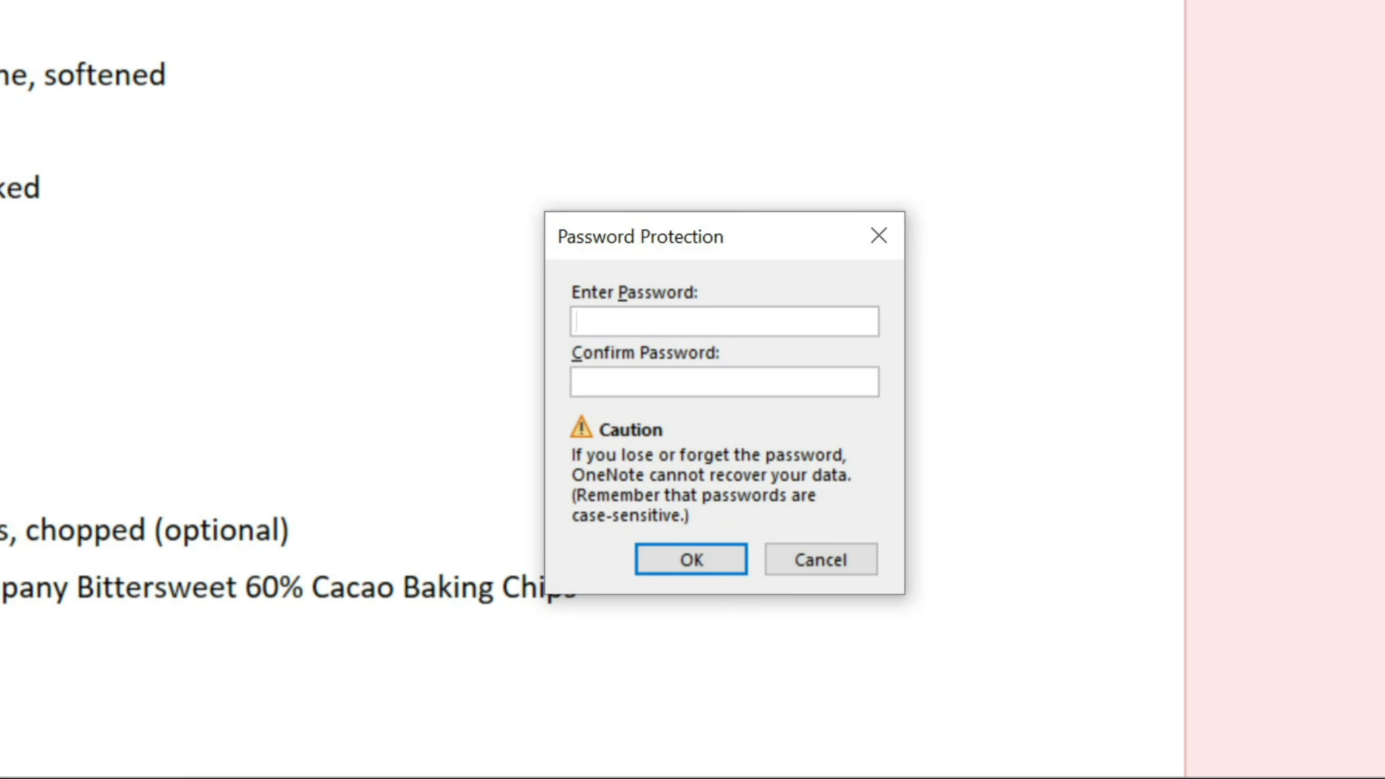
type("*********")
key("Tab")
type("*********")
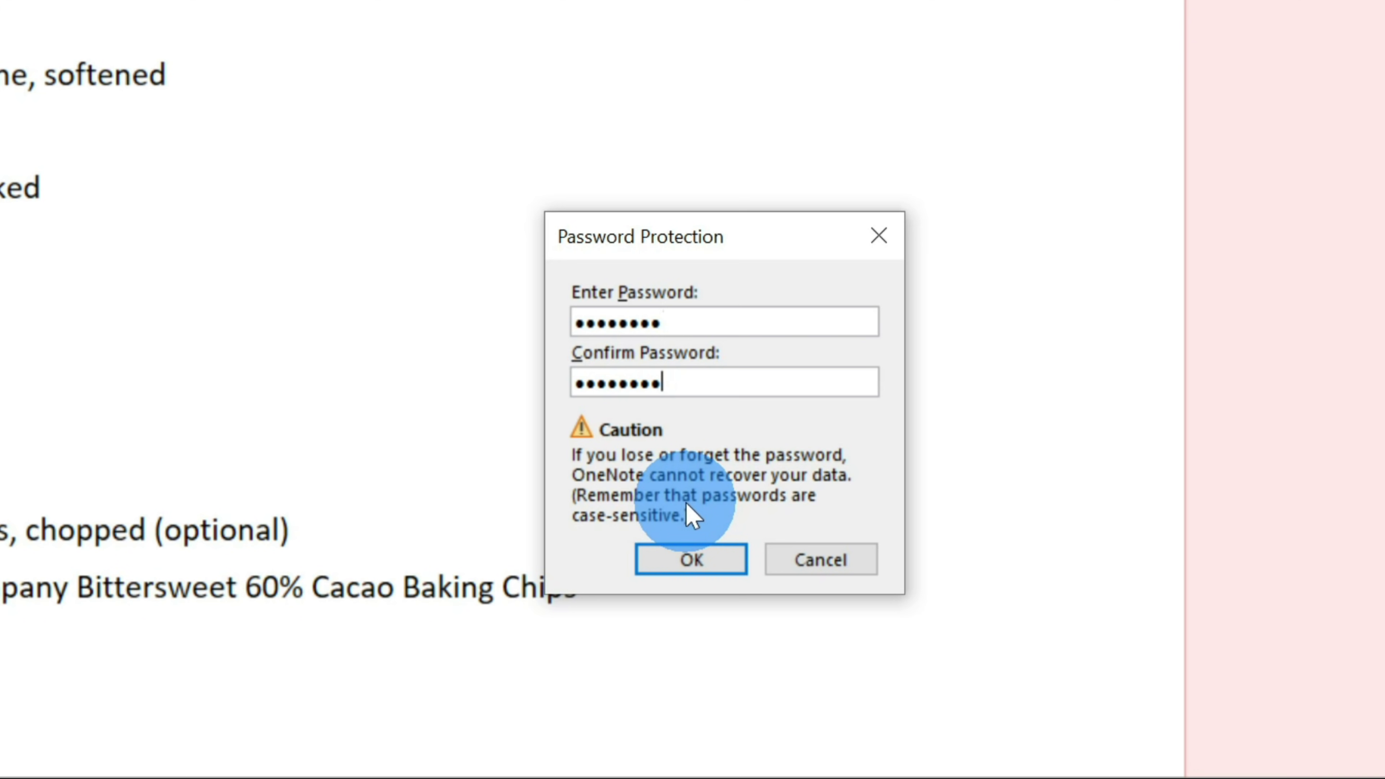
left_click(723, 561)
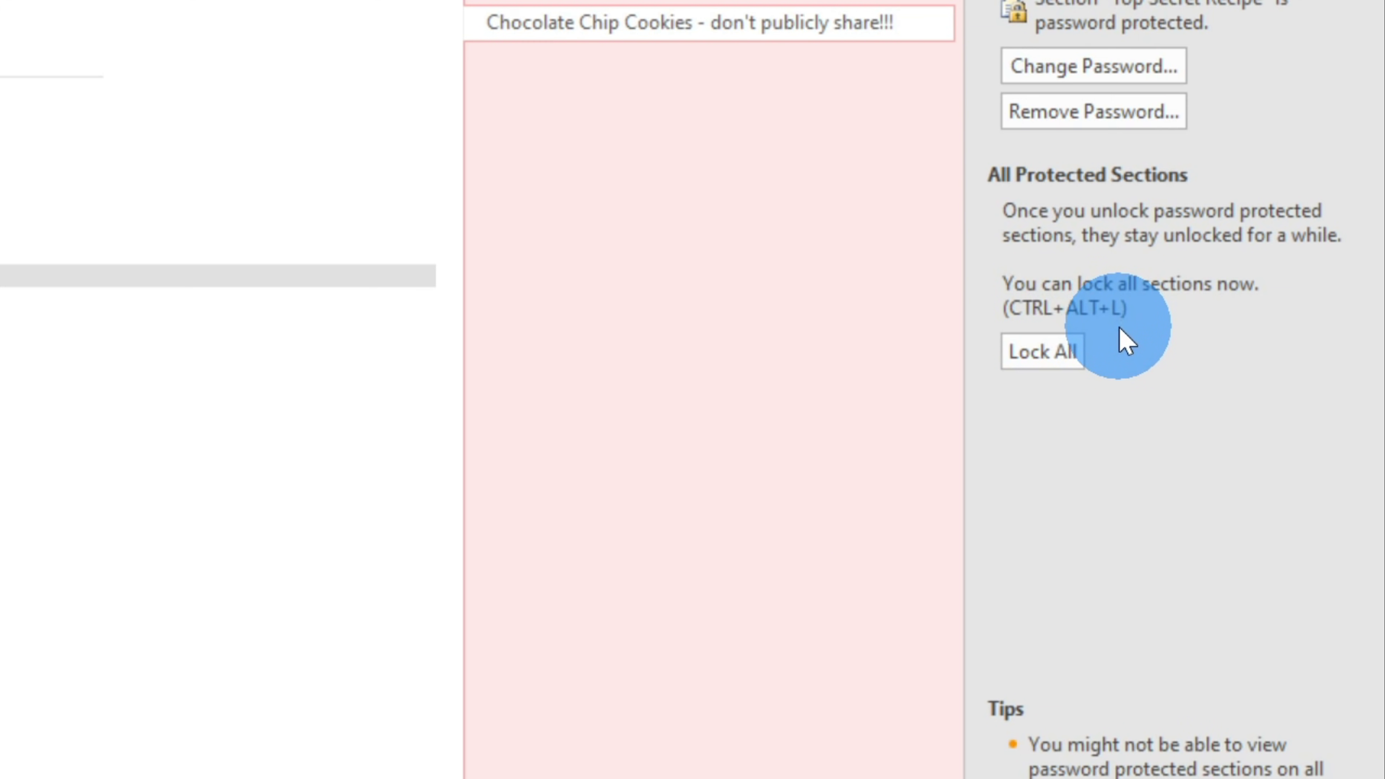
Lock all protected sections with Ctrl+Alt+L, then unlock Top Secret Recipe with its password
key("ctrl+alt+l")
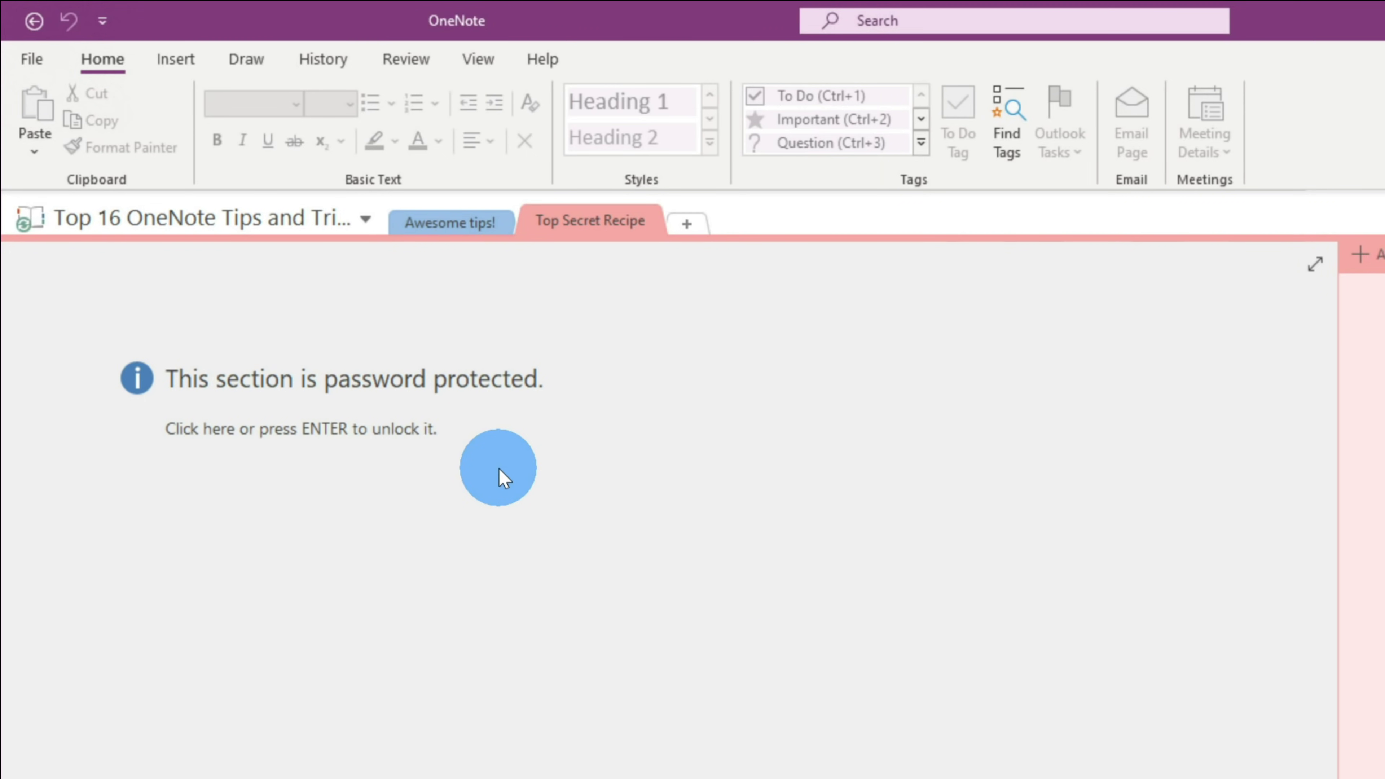
left_click(499, 470)
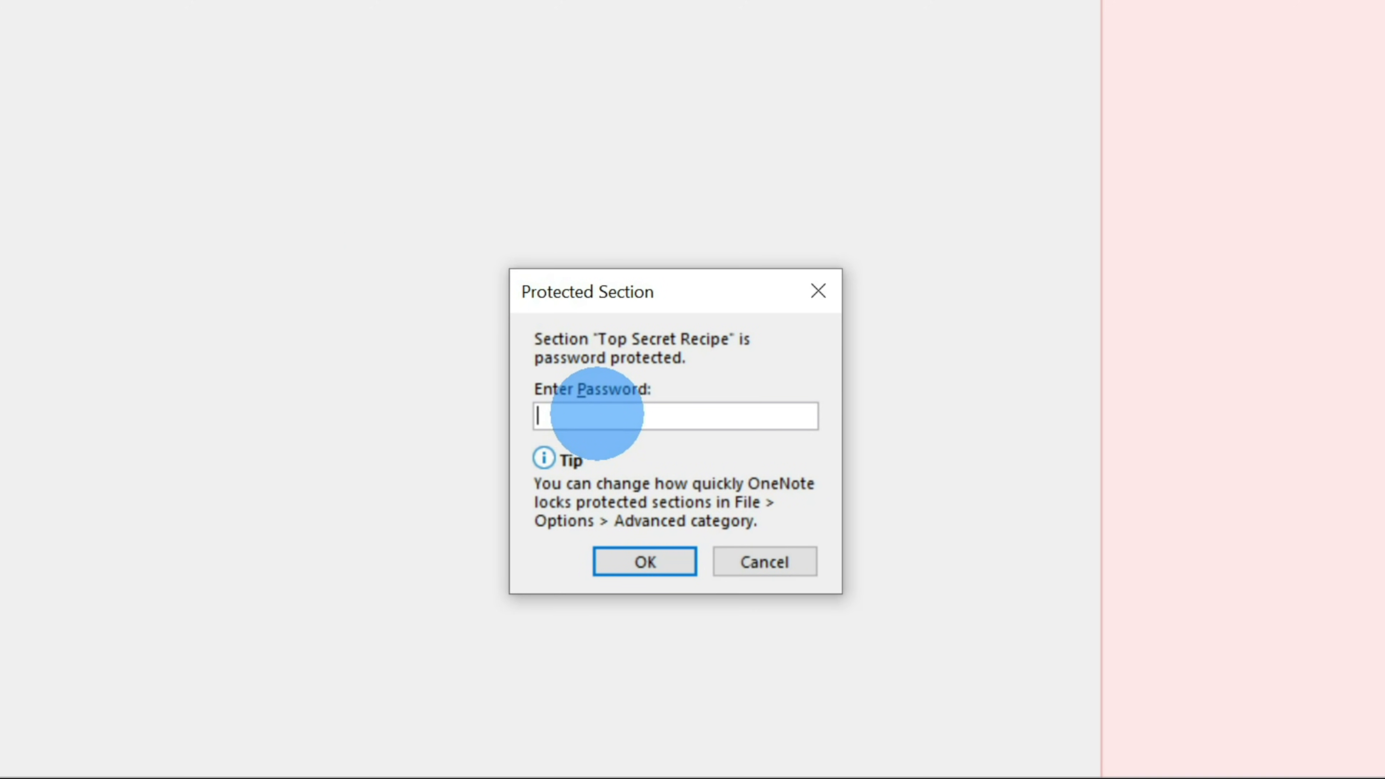
type("•••••••••")
key("Return")
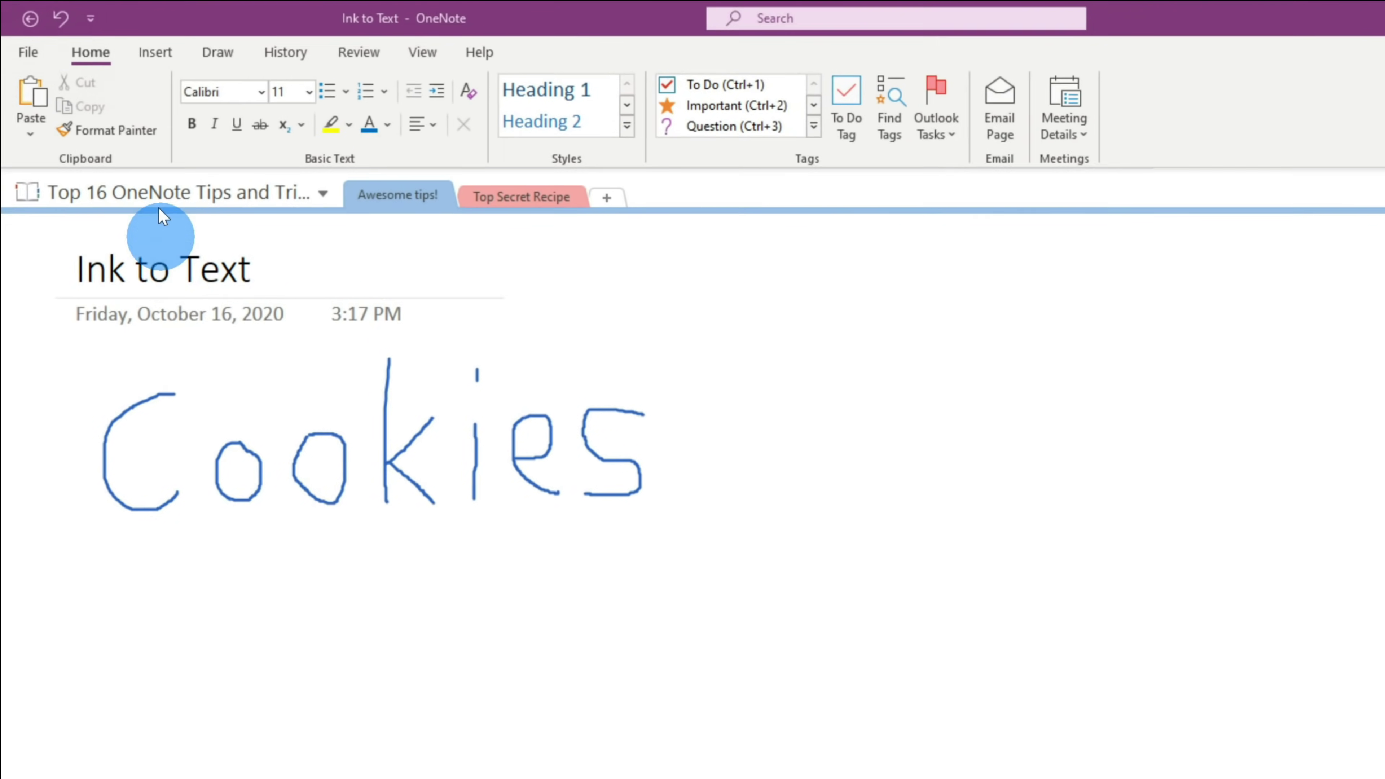
Convert the handwritten 'Cookies' to typed text with Draw > Ink to Text, then deselect it
left_click(267, 68)
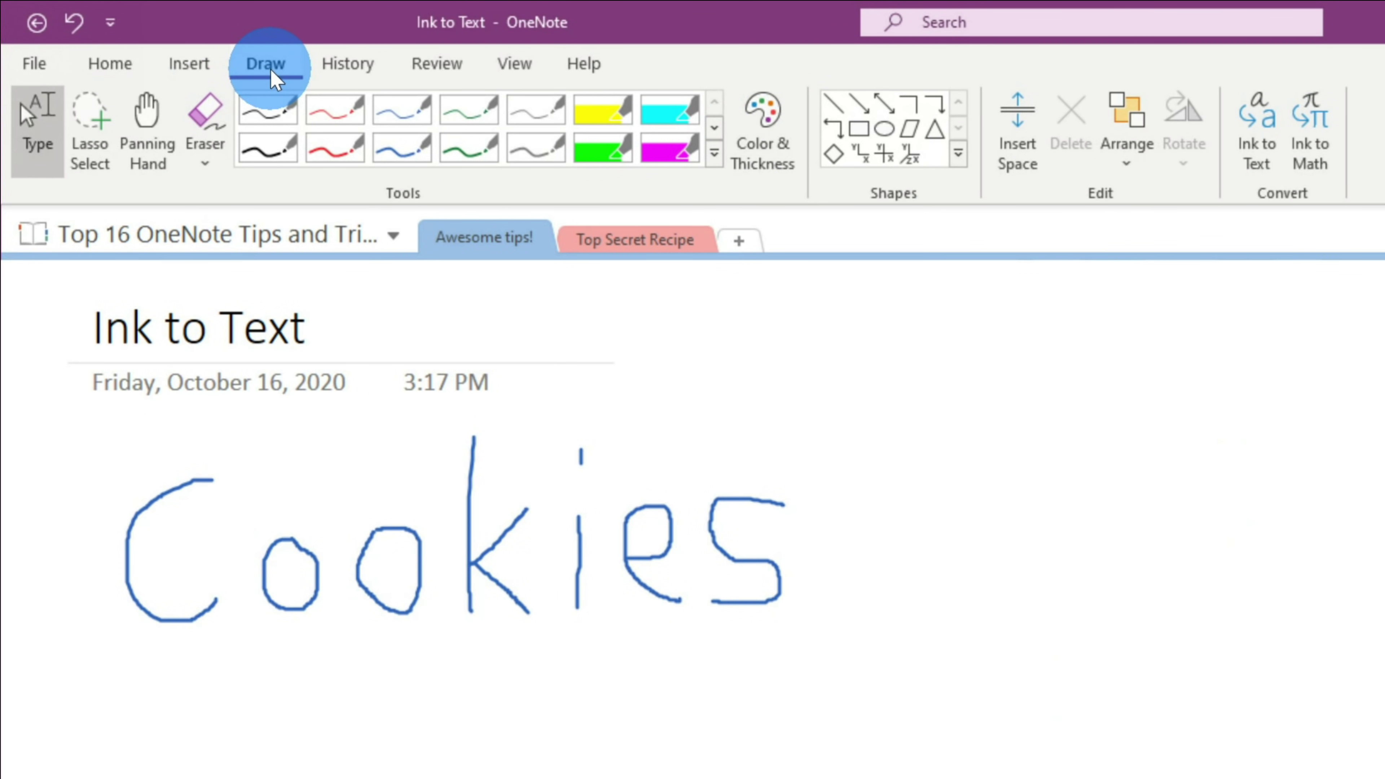
left_click(1274, 153)
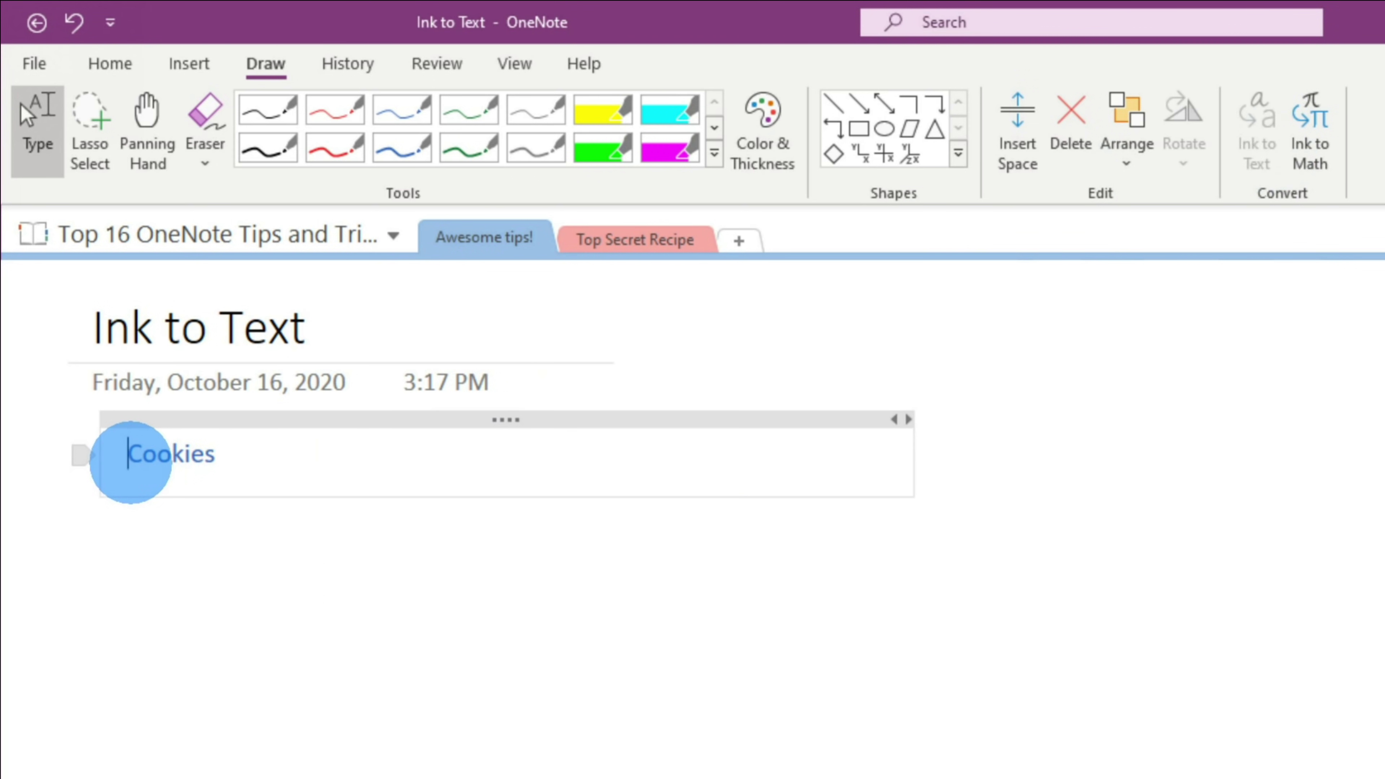
left_click_drag(131, 455, 264, 450)
left_click(264, 450)
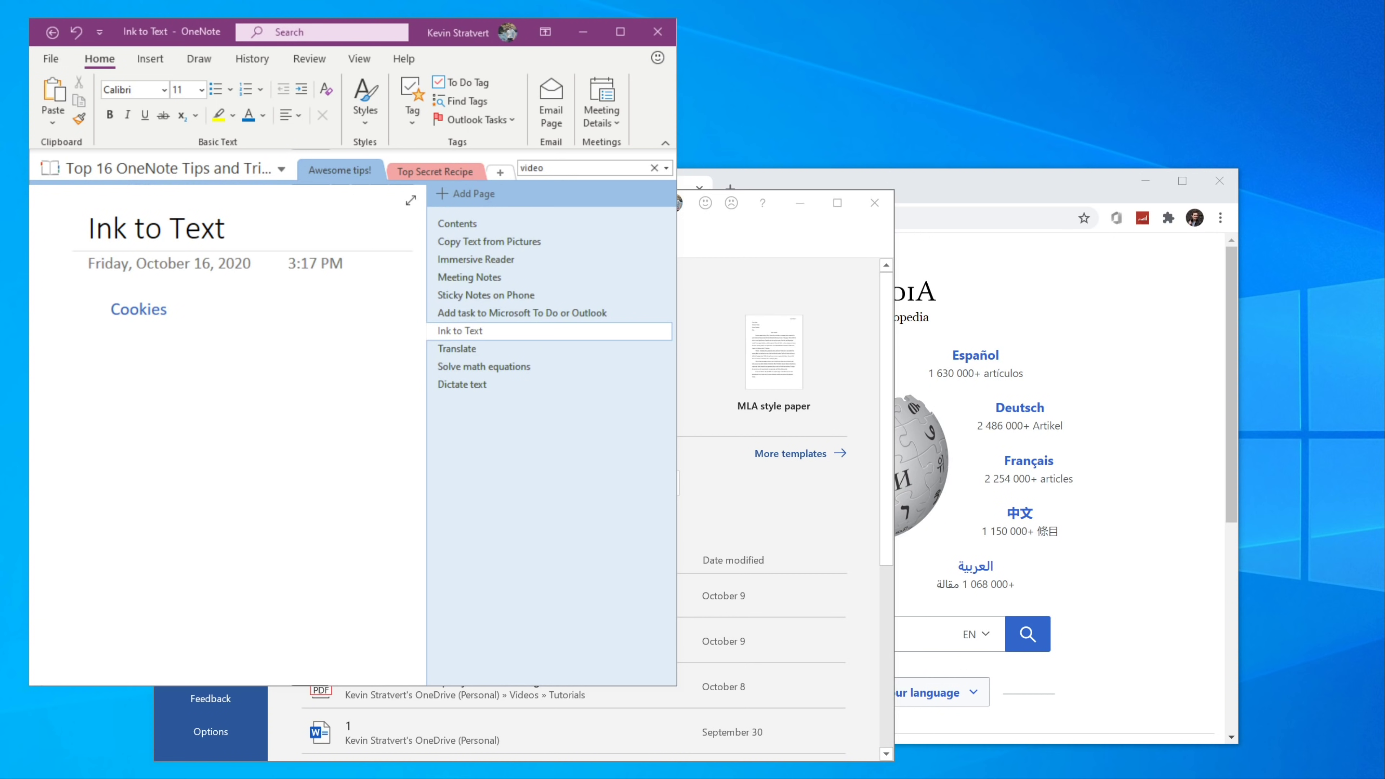
Rearrange the Word start window and the Wikipedia browser window on screen
left_click(732, 243)
left_click_drag(475, 217, 519, 115)
mouse_move(1047, 197)
left_mouse_down()
mouse_move(998, 216)
mouse_move(1032, 213)
left_mouse_up()
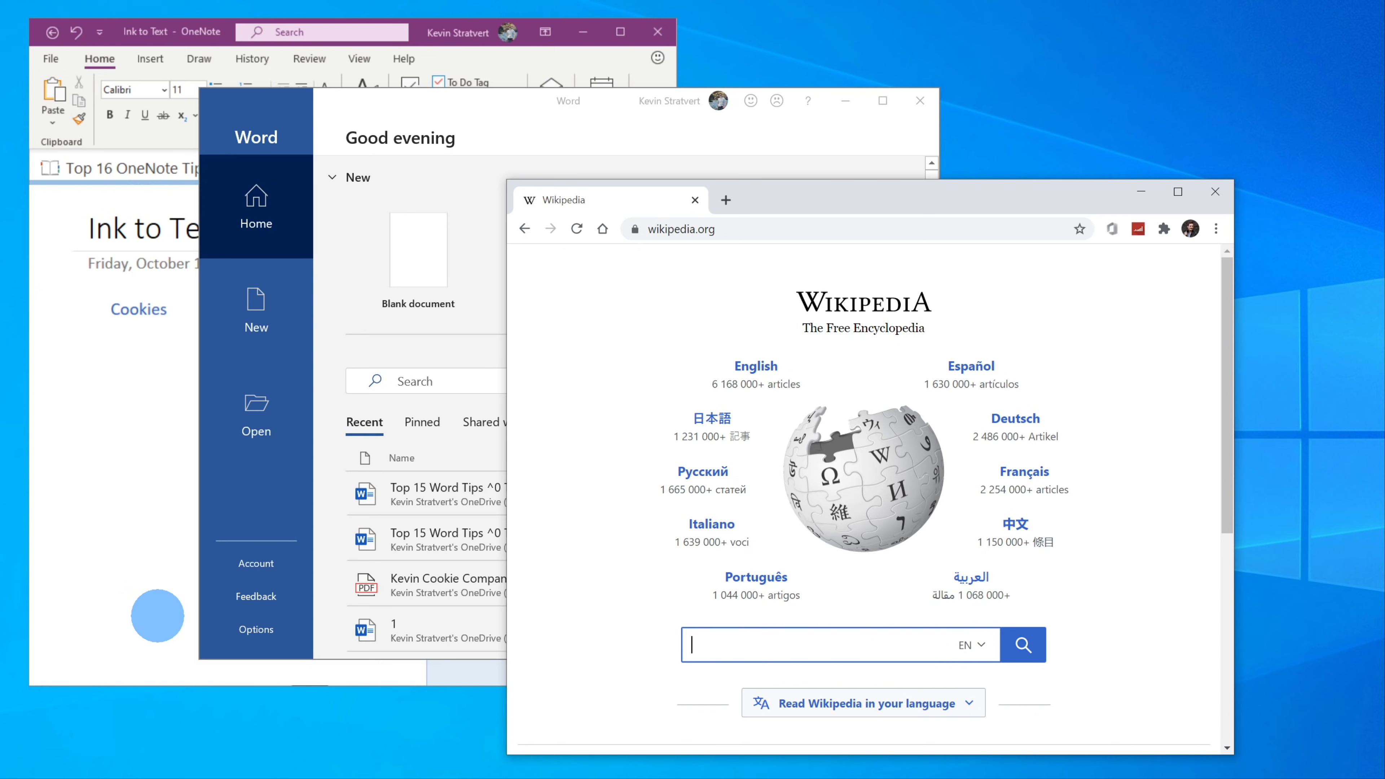
Bring OneNote forward, widen its window, and set it to Always on Top
left_click(162, 34)
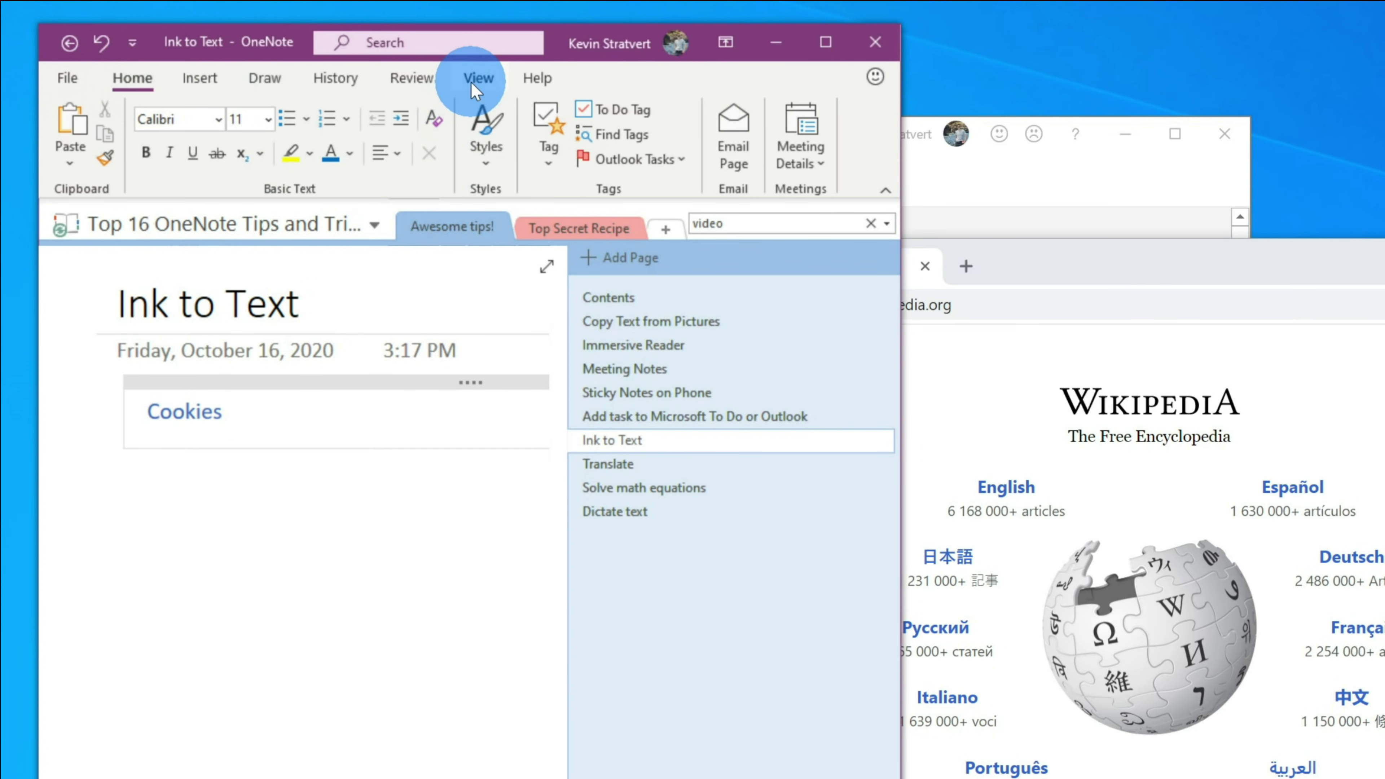
left_click(359, 59)
left_click_drag(899, 176, 1341, 173)
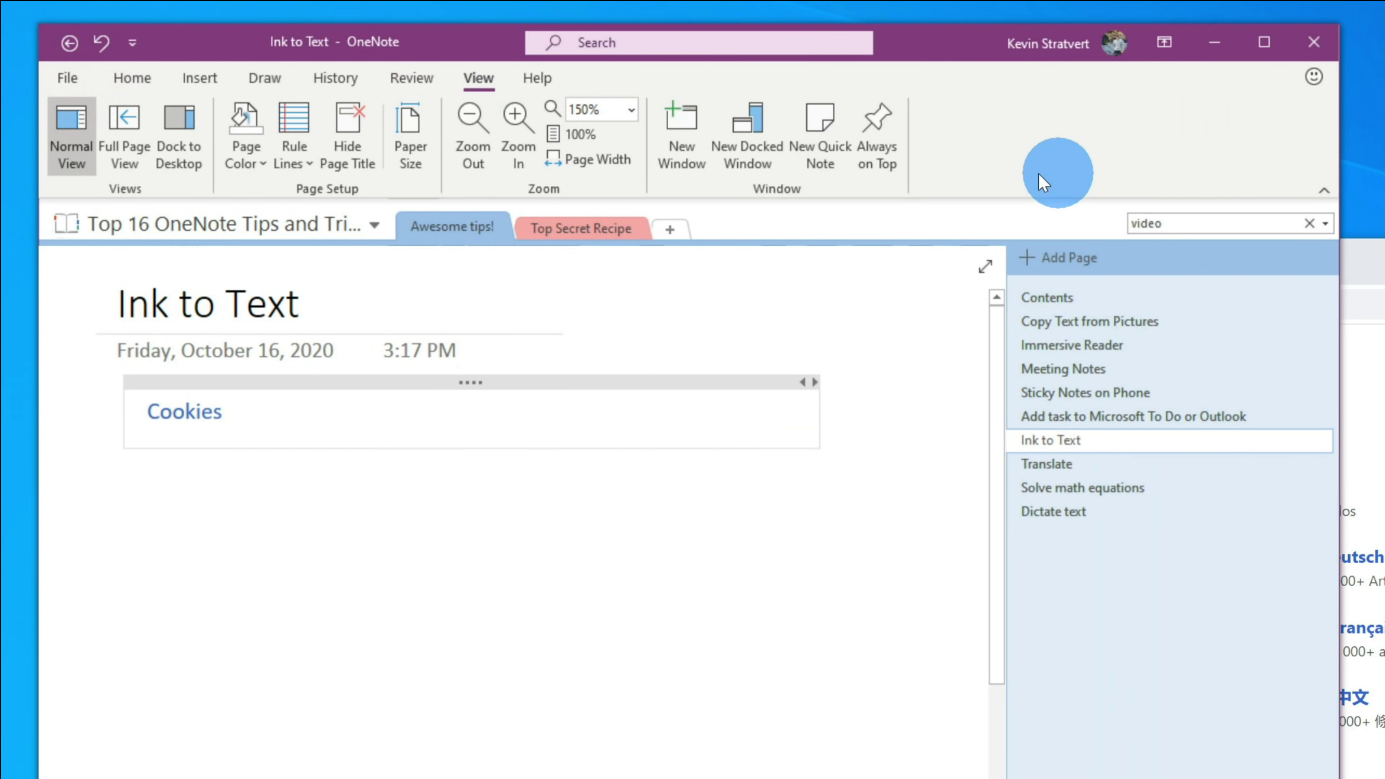
left_click(883, 147)
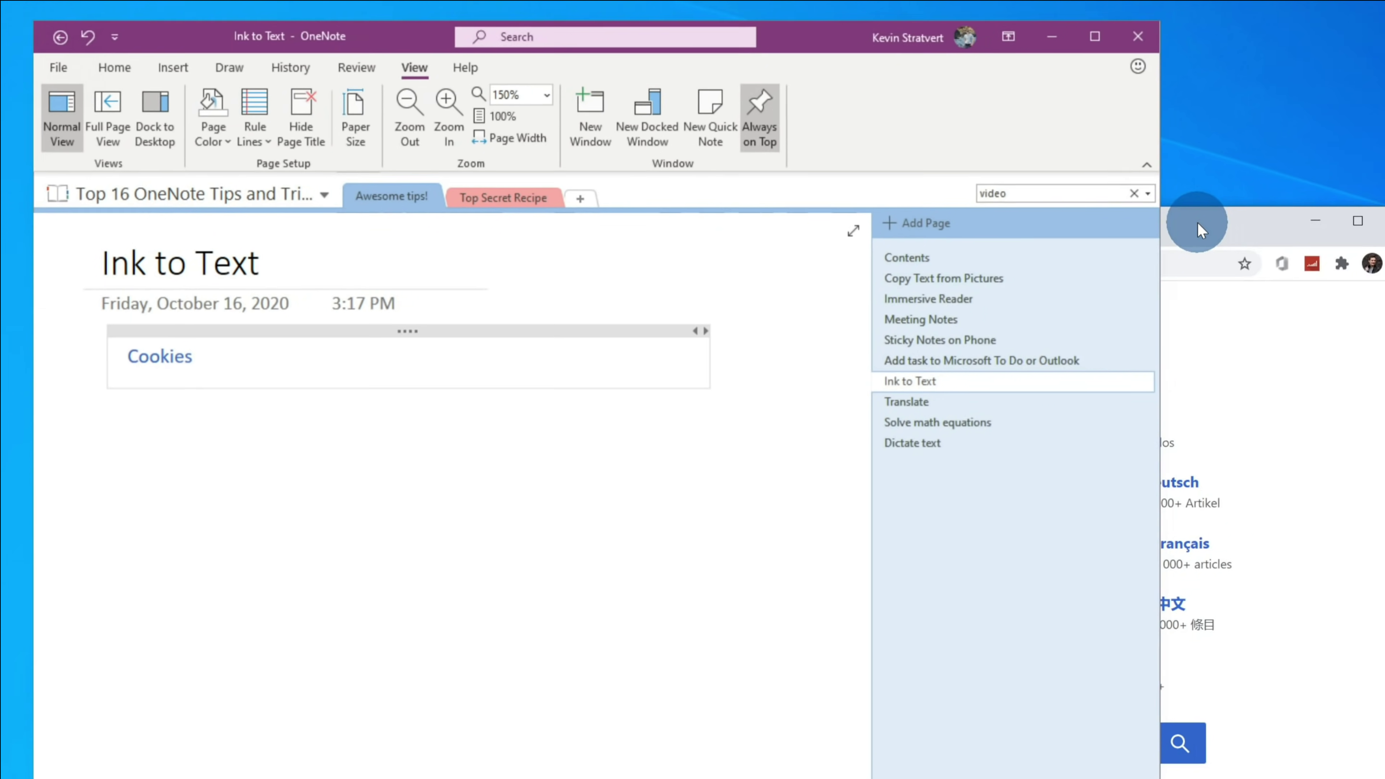
Reposition the browser behind OneNote and switch the page to Full Page View
left_click_drag(1200, 229, 1050, 146)
left_click_drag(911, 126, 1021, 187)
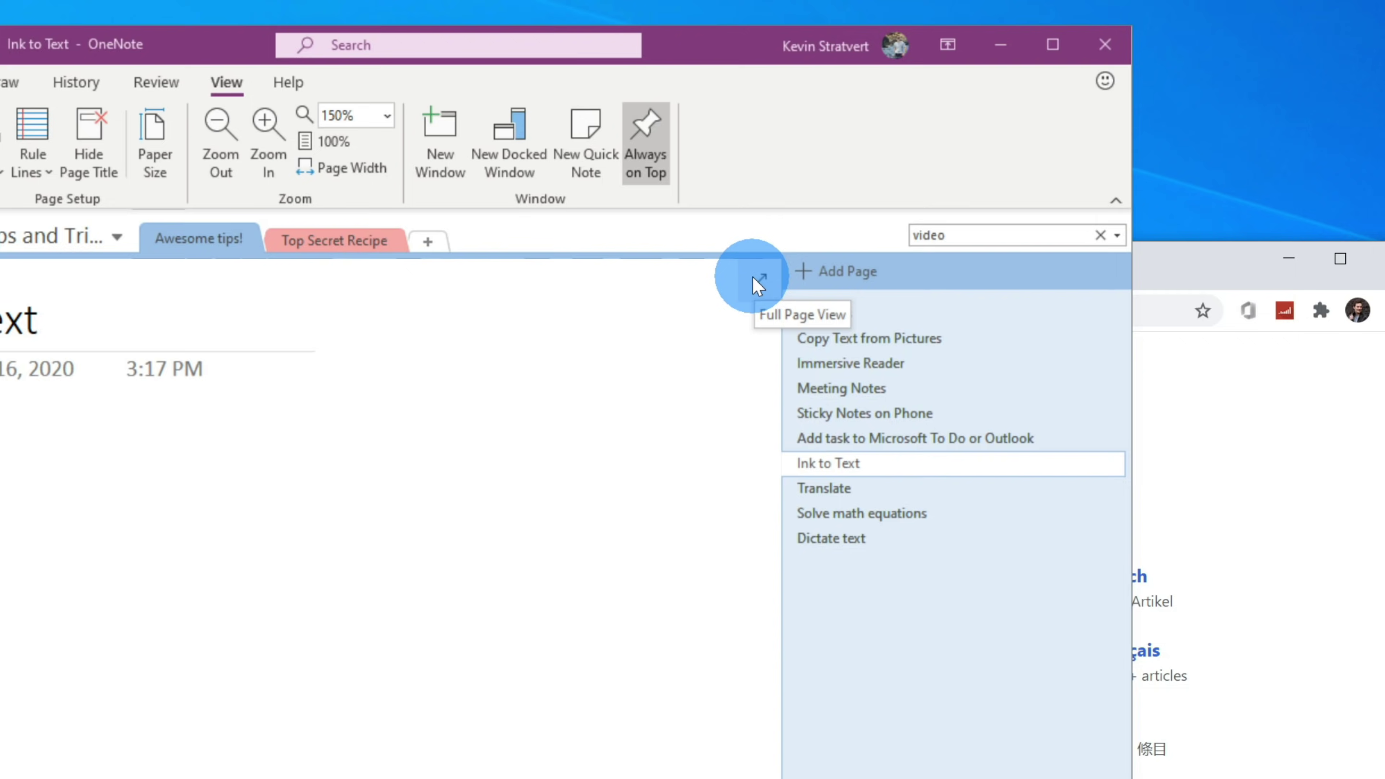
left_click(757, 284)
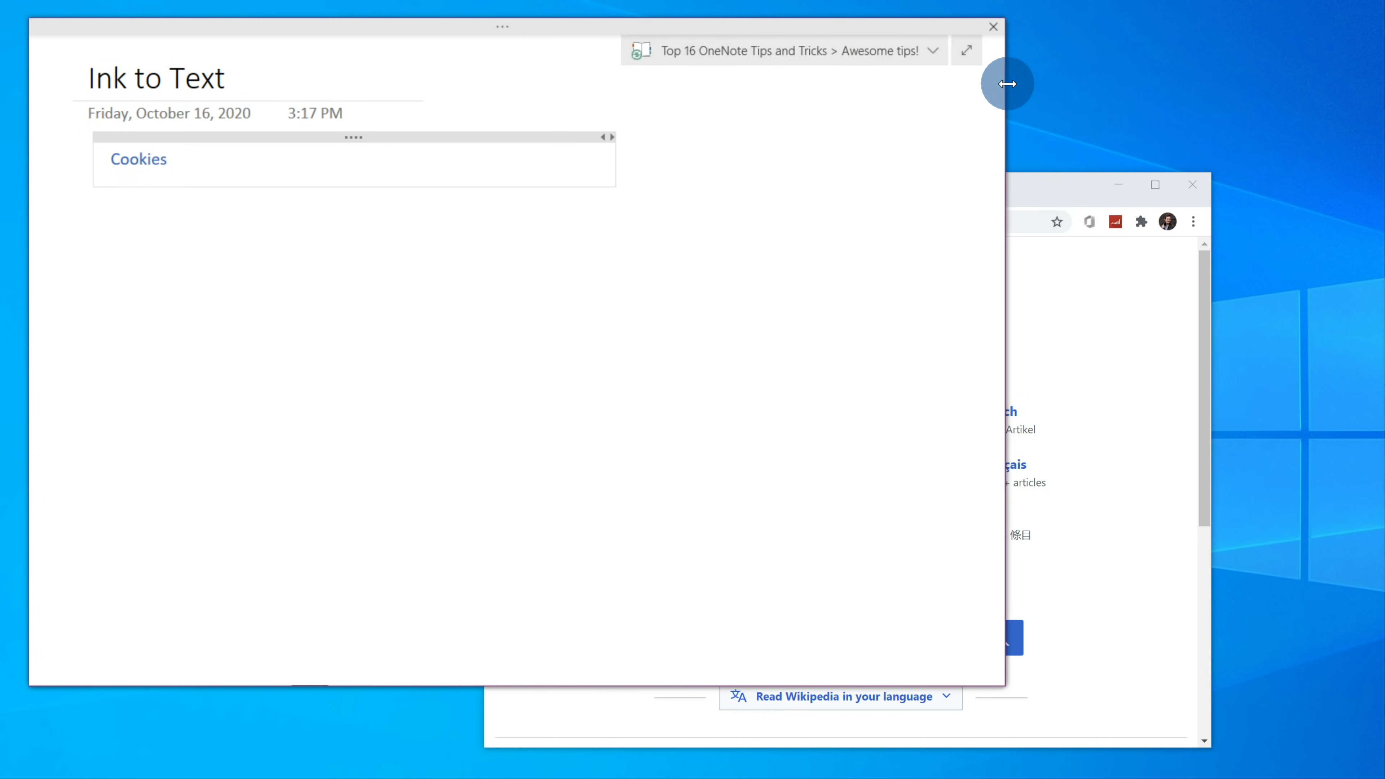
Narrow and move the OneNote window over Word and the browser, then click into the Frankfurt paragraph
left_click_drag(1007, 84, 810, 82)
left_click_drag(581, 24, 855, 89)
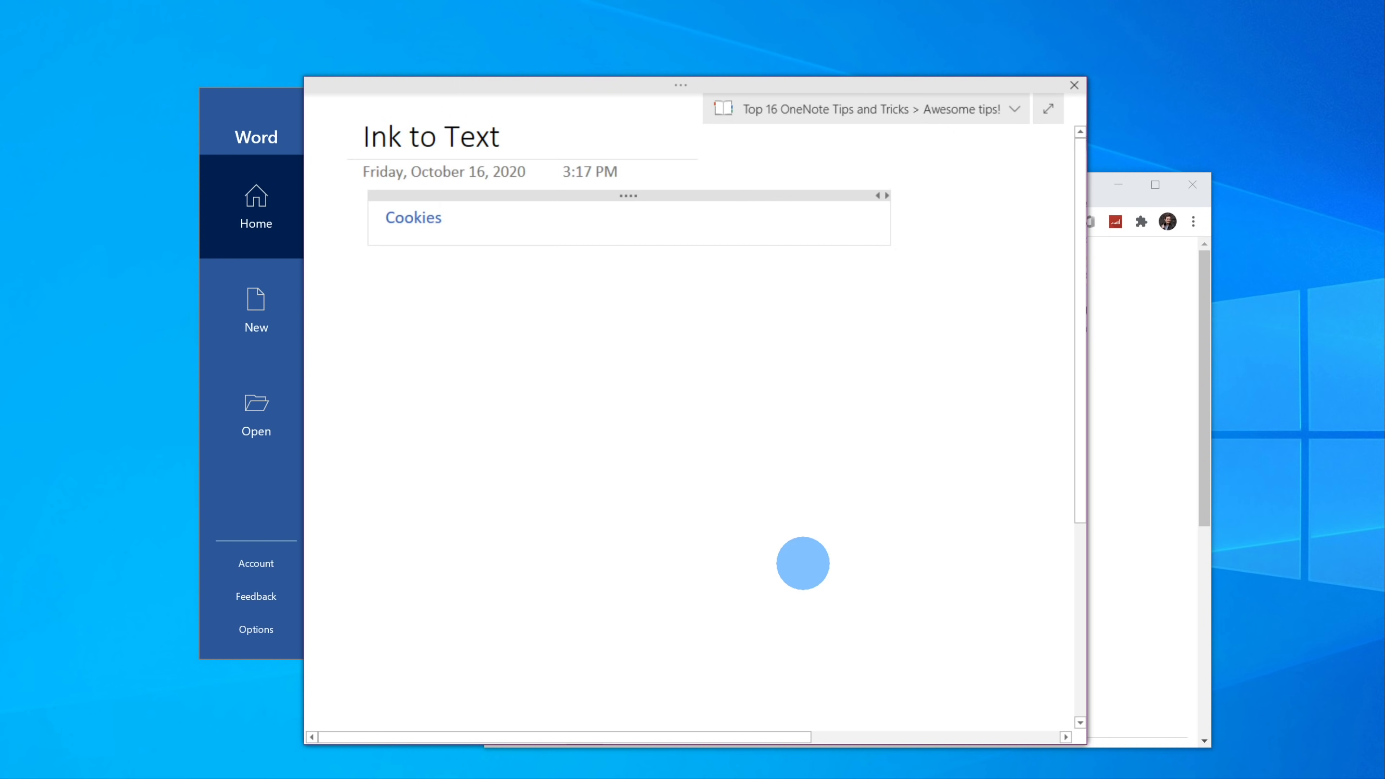
left_click_drag(1104, 199, 1202, 185)
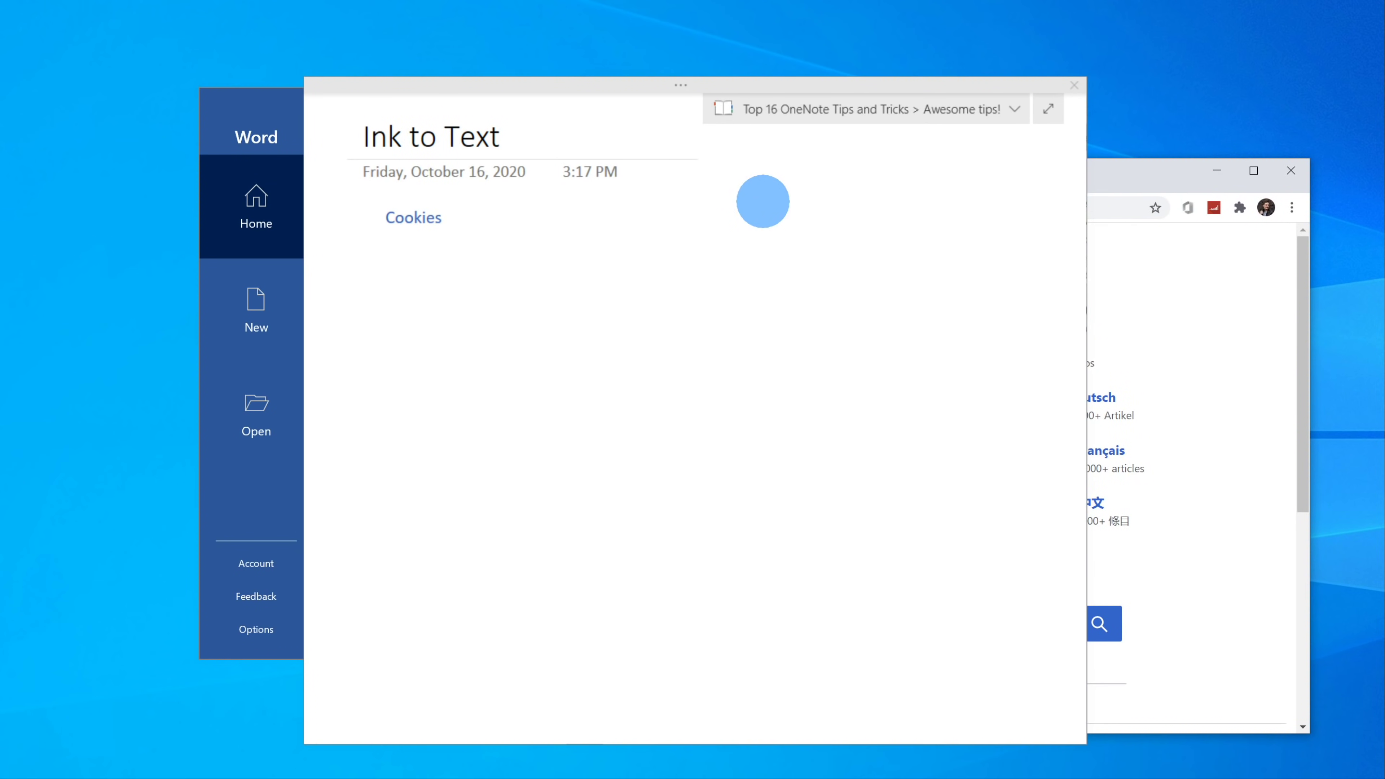
left_click(240, 85)
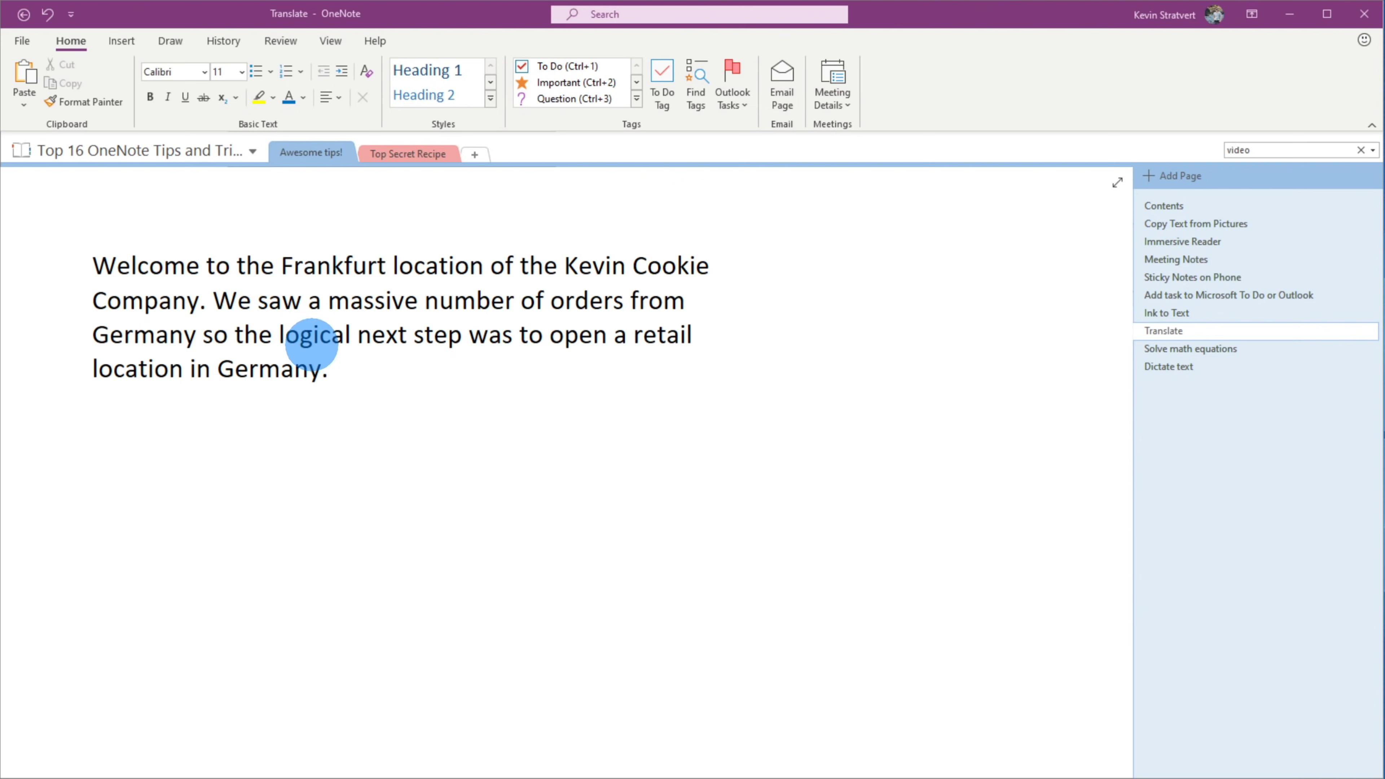
left_click(332, 352)
Select the whole Frankfurt paragraph and translate it from English to German via Review > Translate
key("ctrl+a")
mouse_move(418, 372)
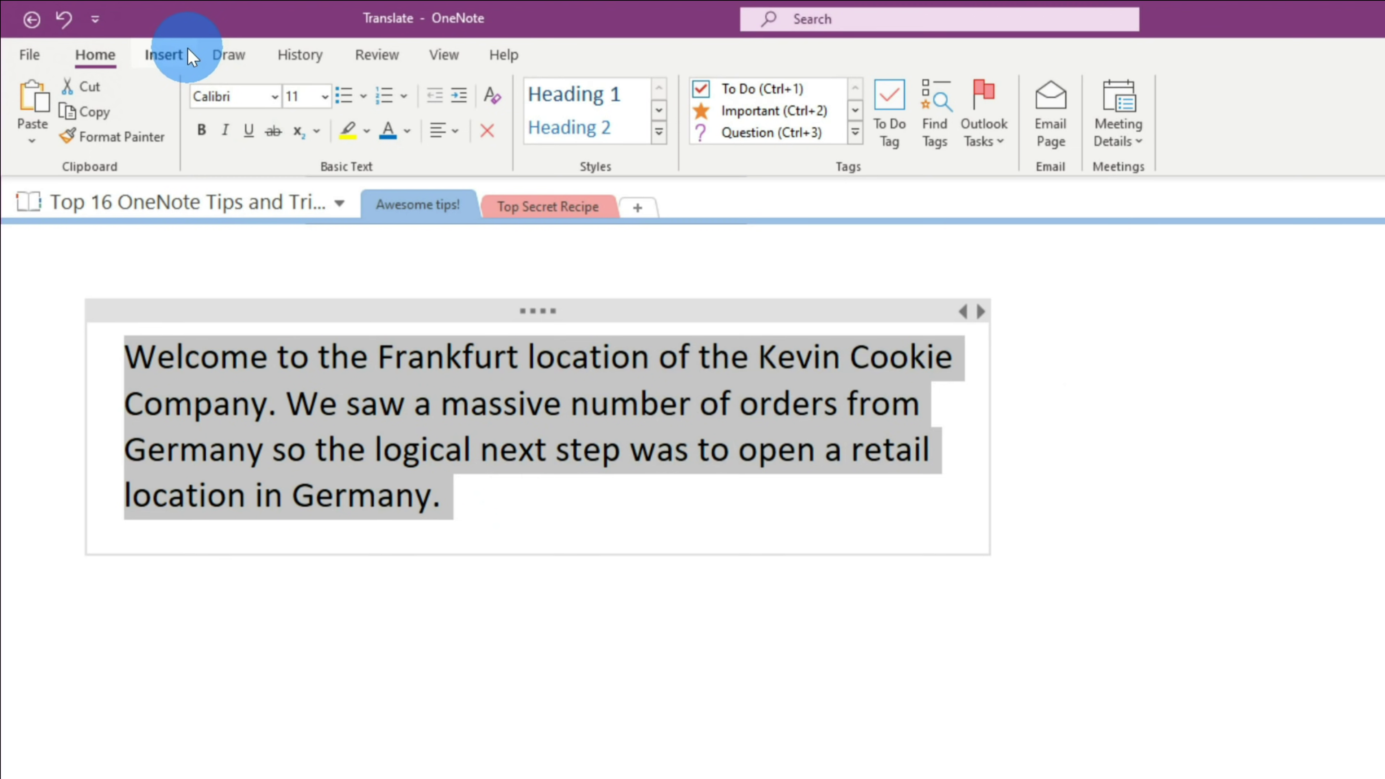
left_click(368, 56)
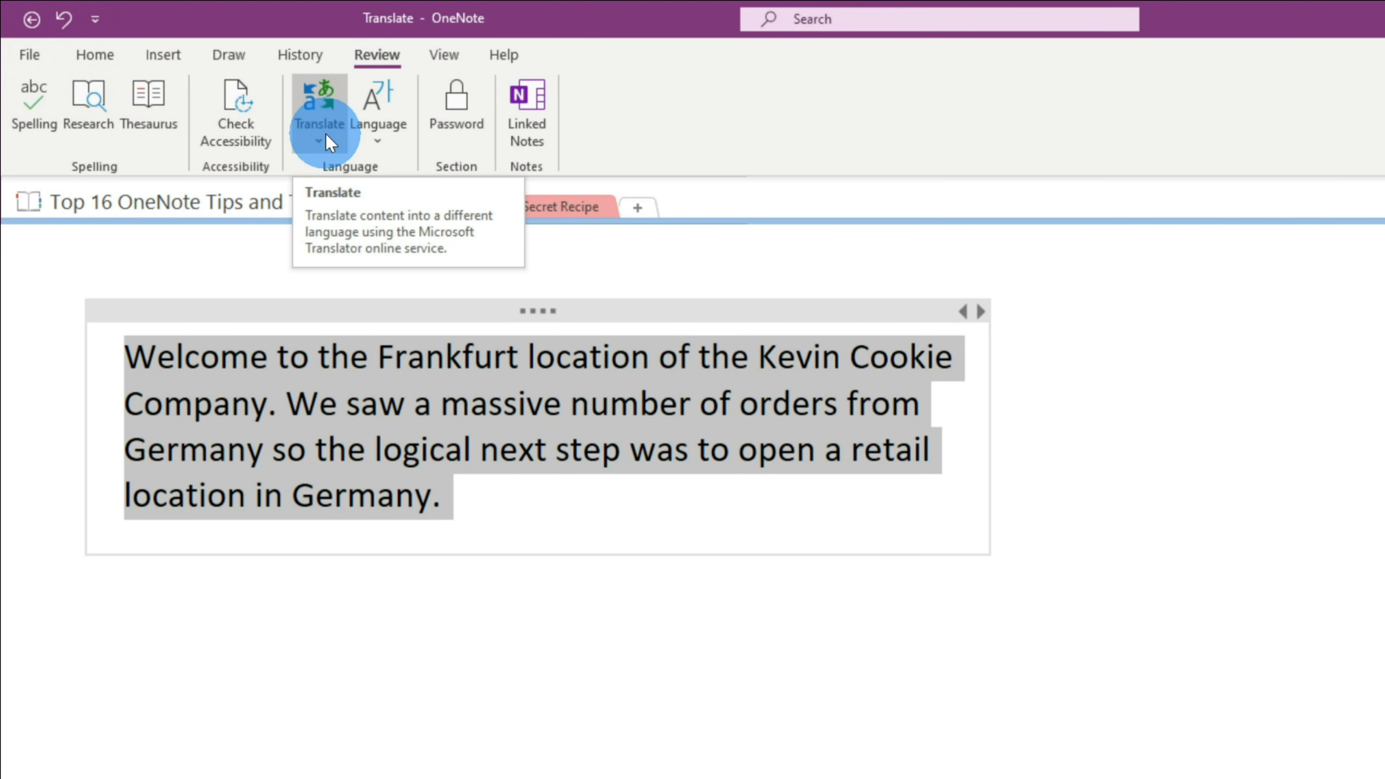
left_click(327, 139)
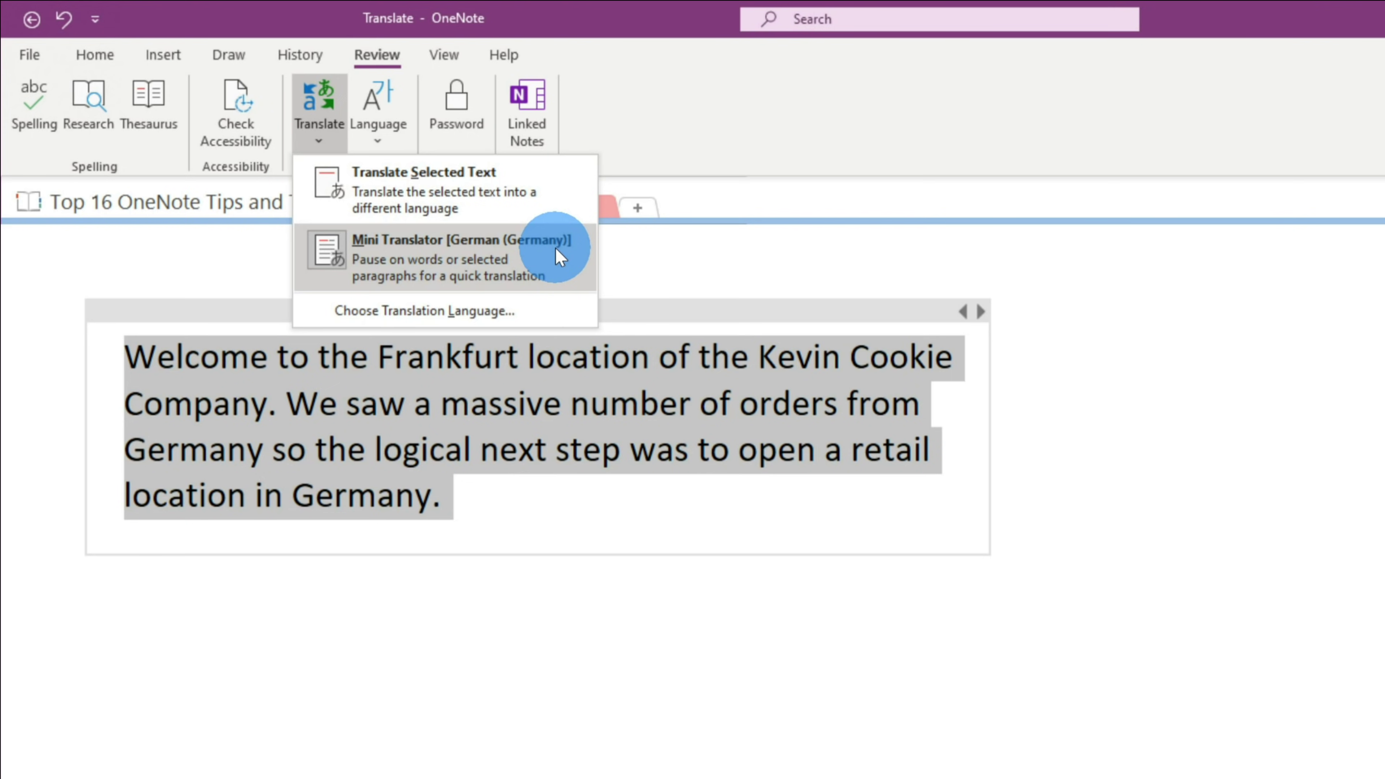
left_click(550, 193)
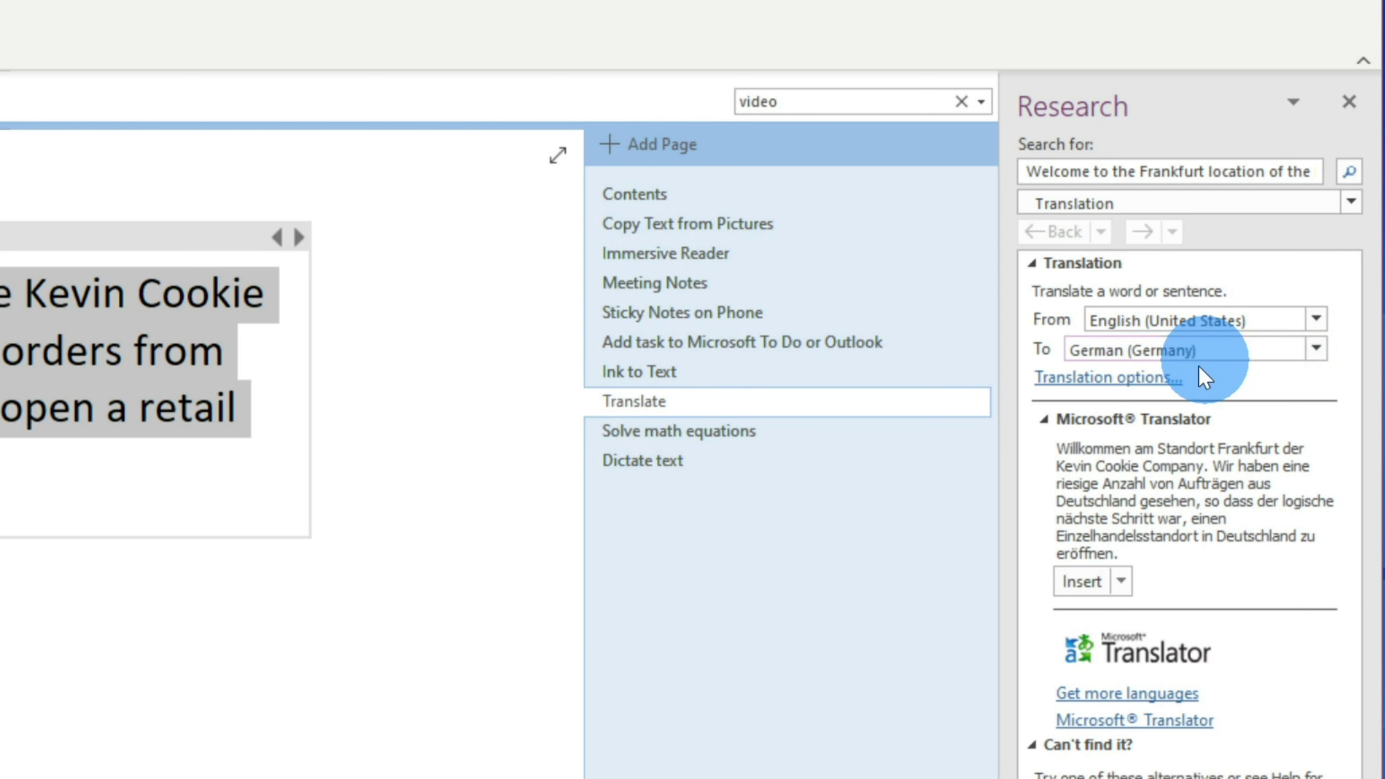
Copy the German translation from the Research pane and paste it below the English paragraph
left_click_drag(1085, 448, 1279, 537)
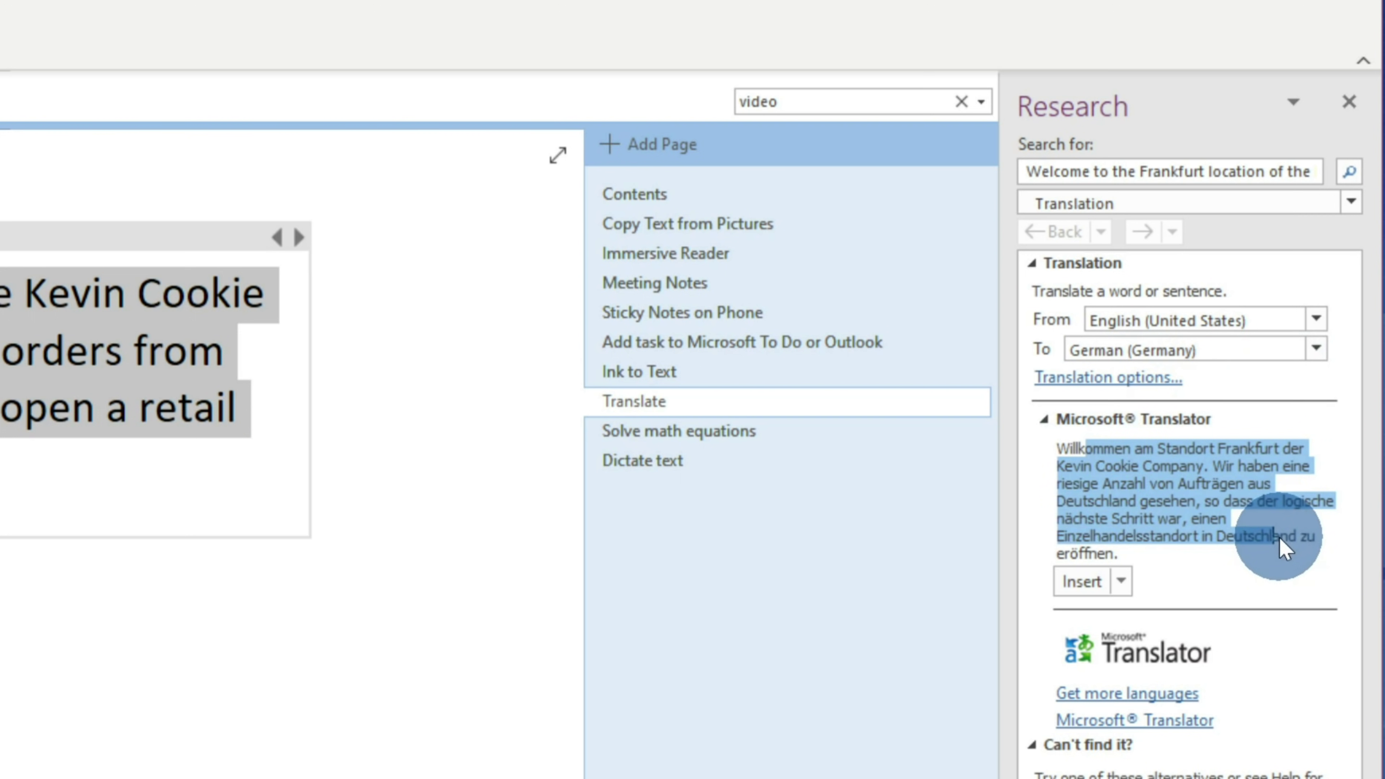
left_click(1280, 537)
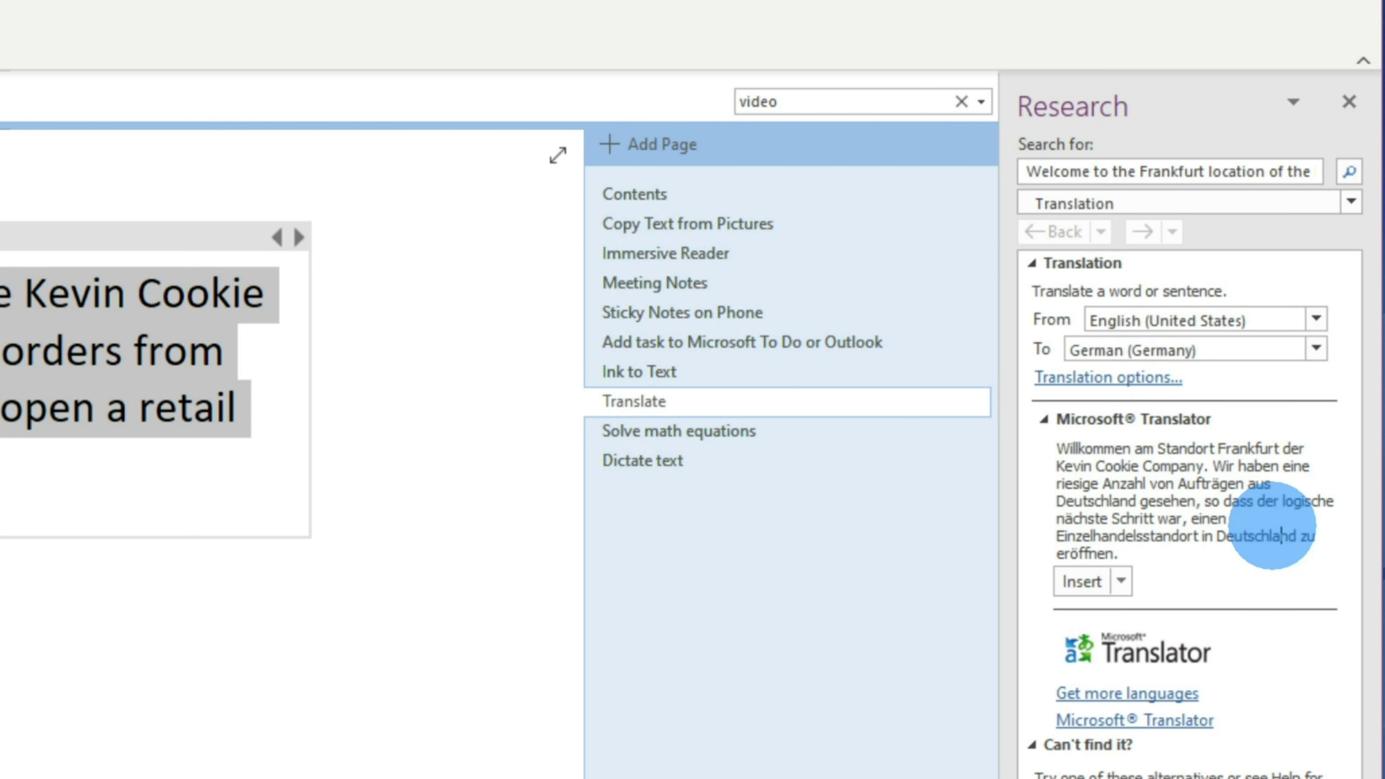
left_click(1119, 583)
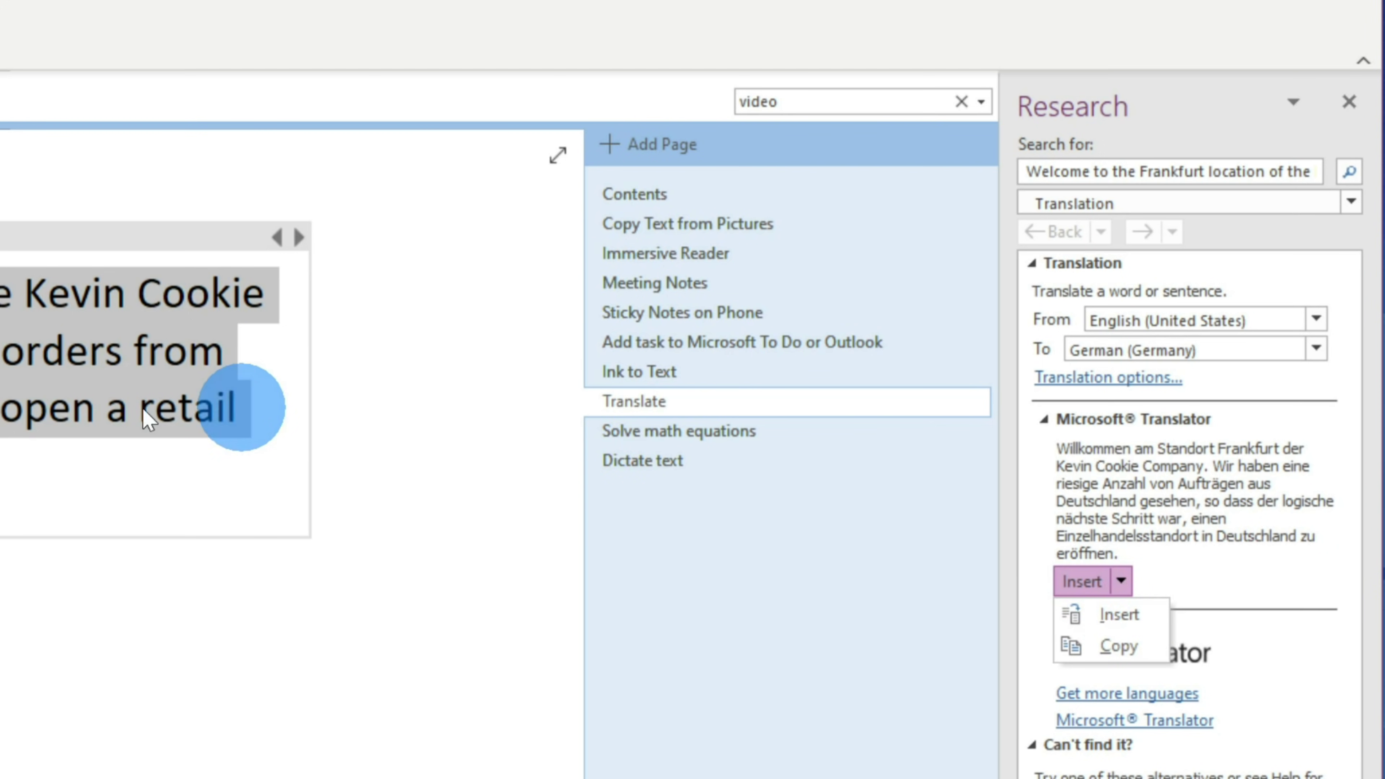
left_click(1119, 647)
left_click(306, 412)
key("Return")
key("Return")
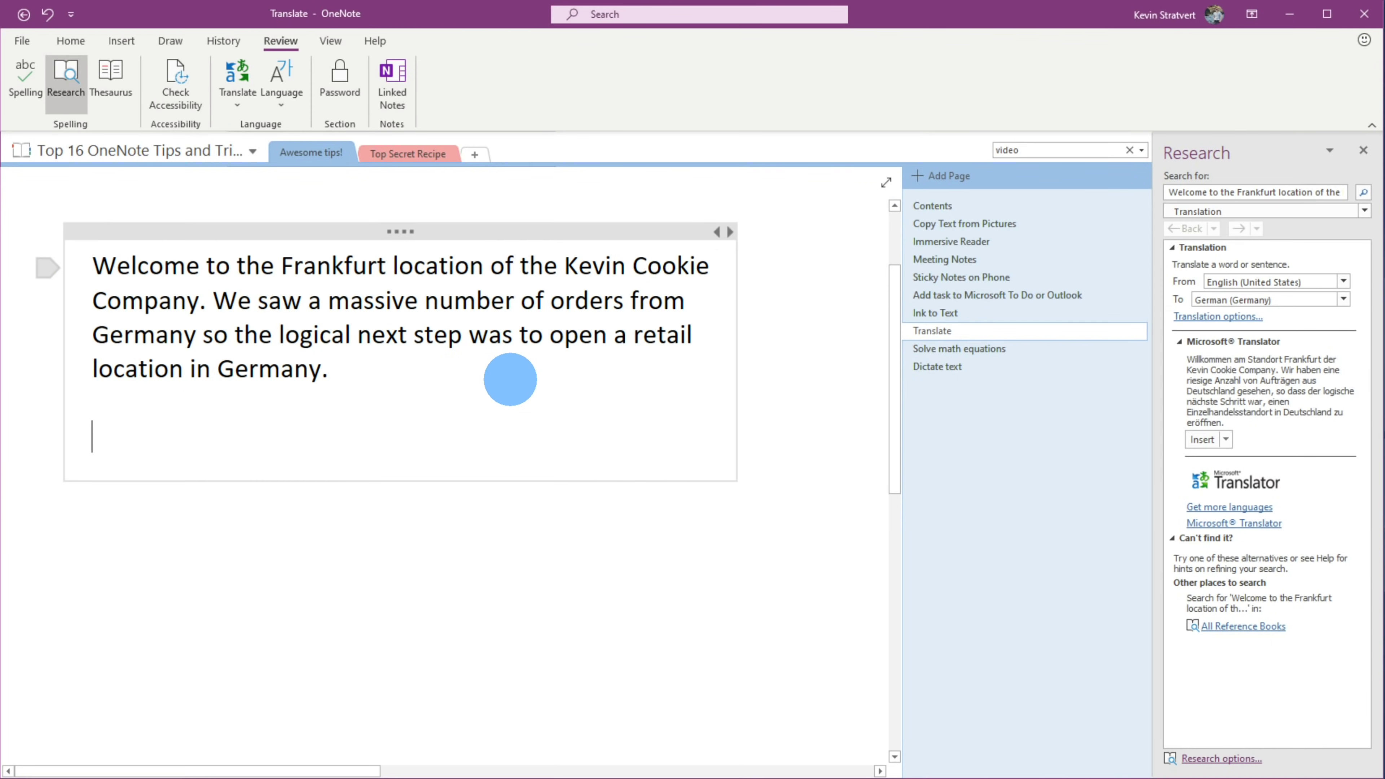
type("Willkommen am Standort Frankfurt der Kevin Cookie Company. Wir haben eine riesige Anzahl von Aufträgen aus Deutschland gesehen, so dass der logische nächste Schritt war, einen Einzelhandelsstandort in Deutschland zu eröffnen.")
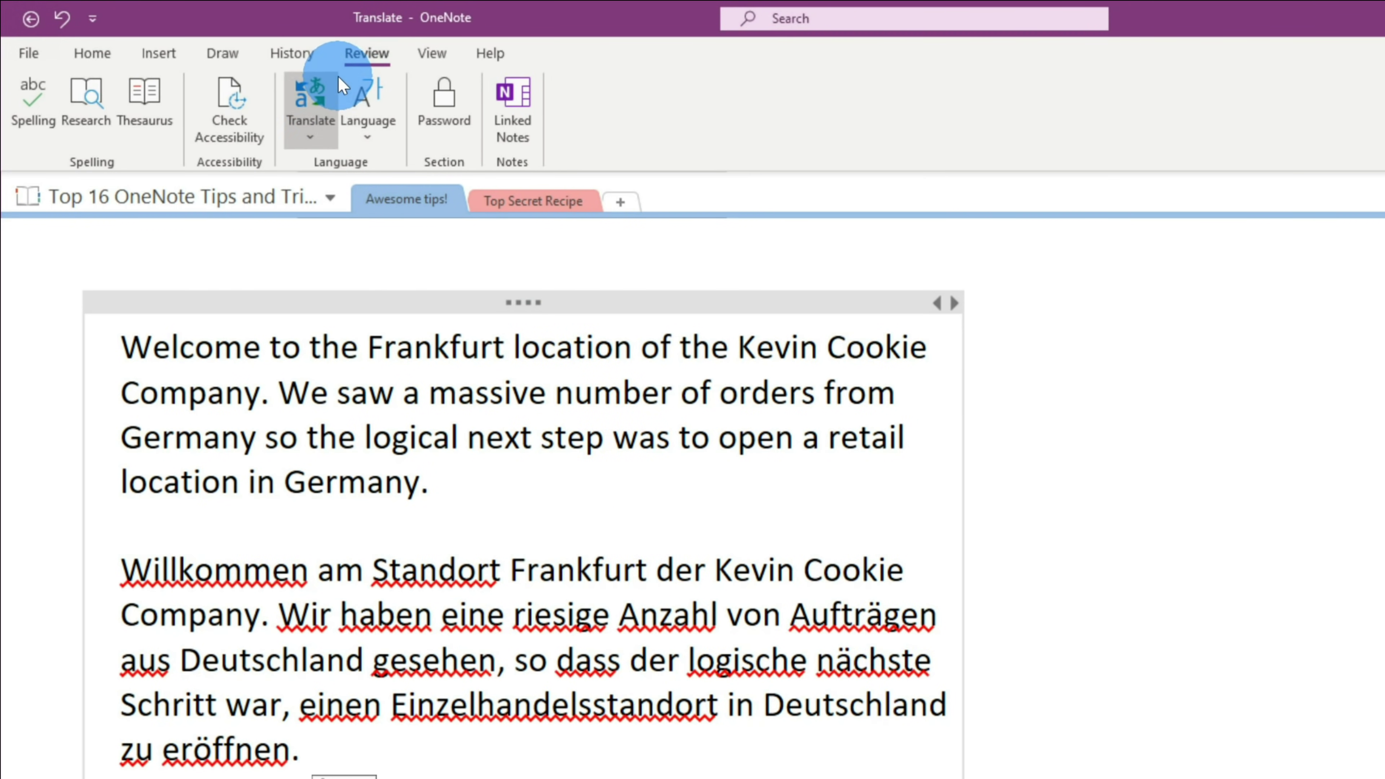
Turn on the Mini Translator for German (Germany) and rest on a word to see its translation
left_click(315, 112)
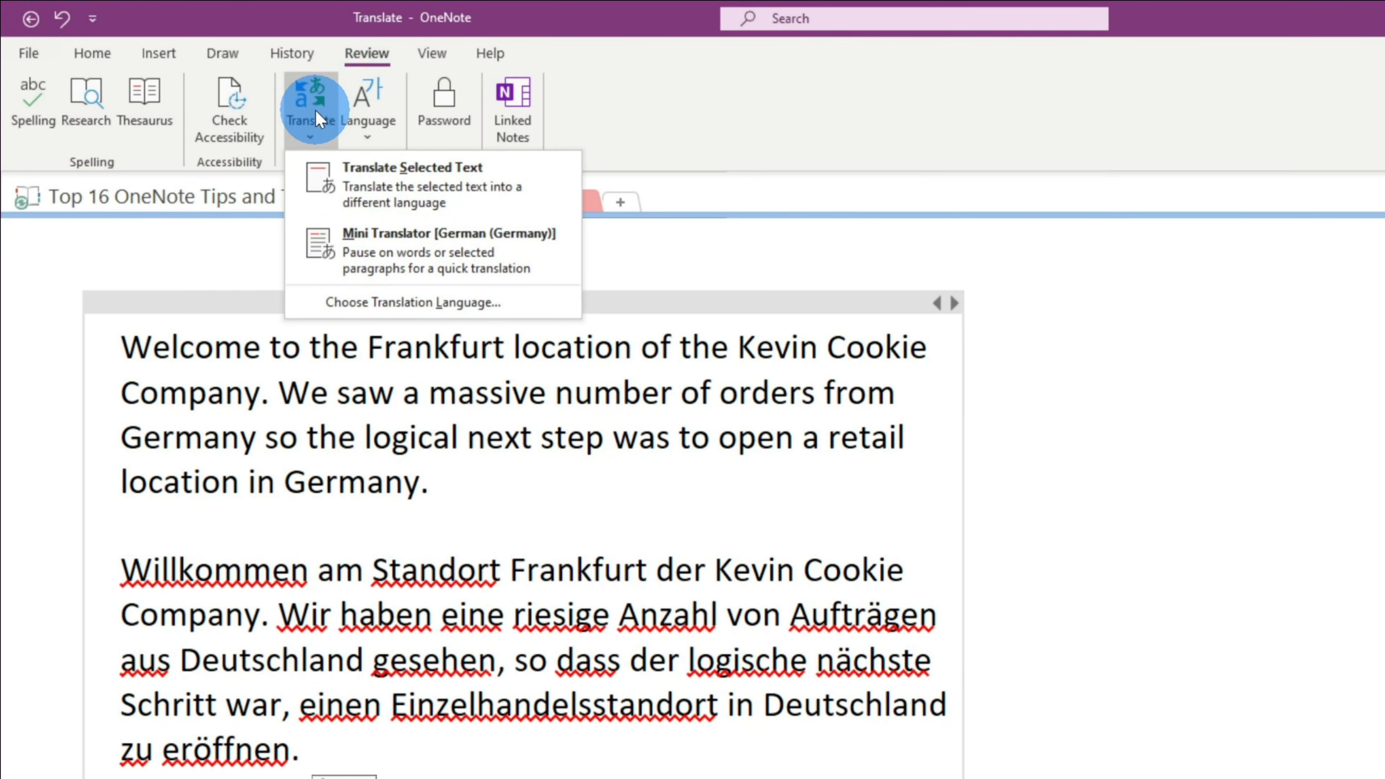
left_click(400, 271)
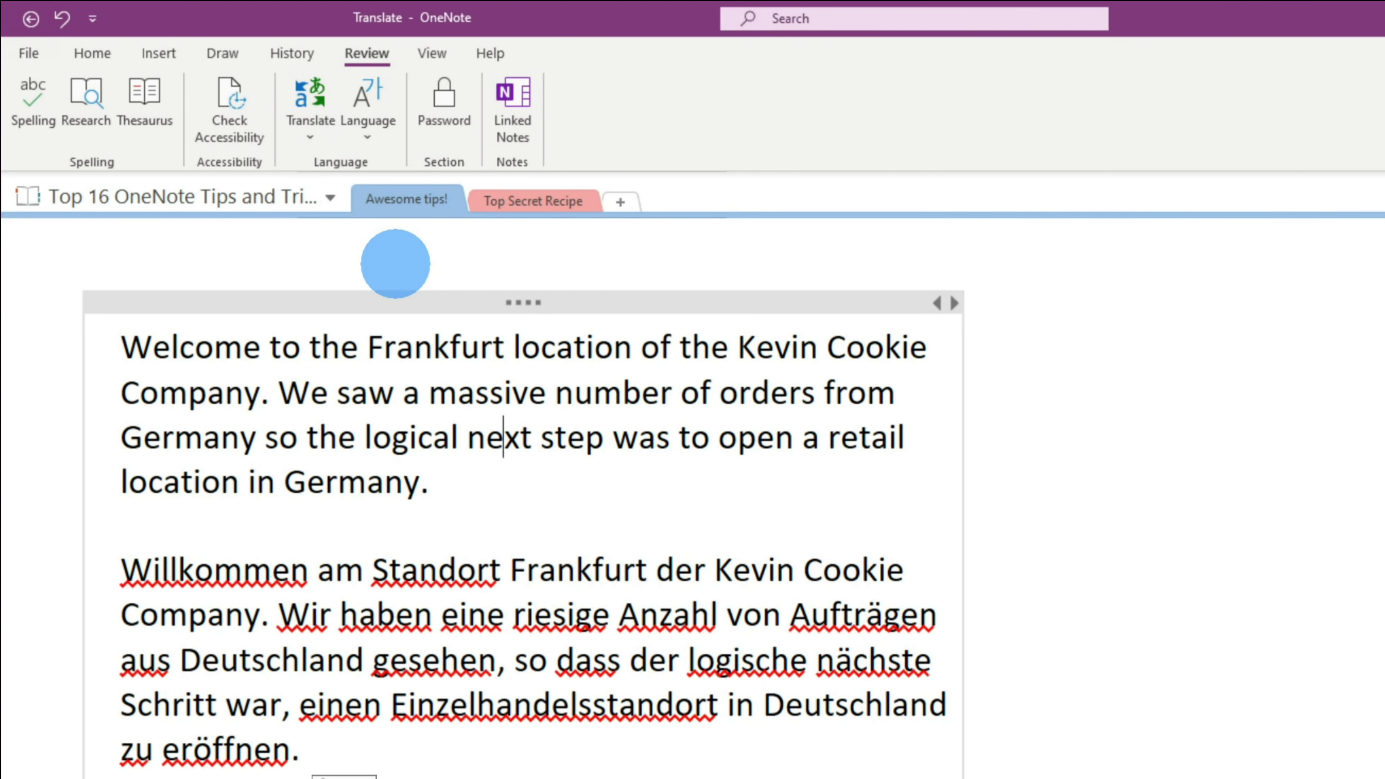
mouse_move(608, 386)
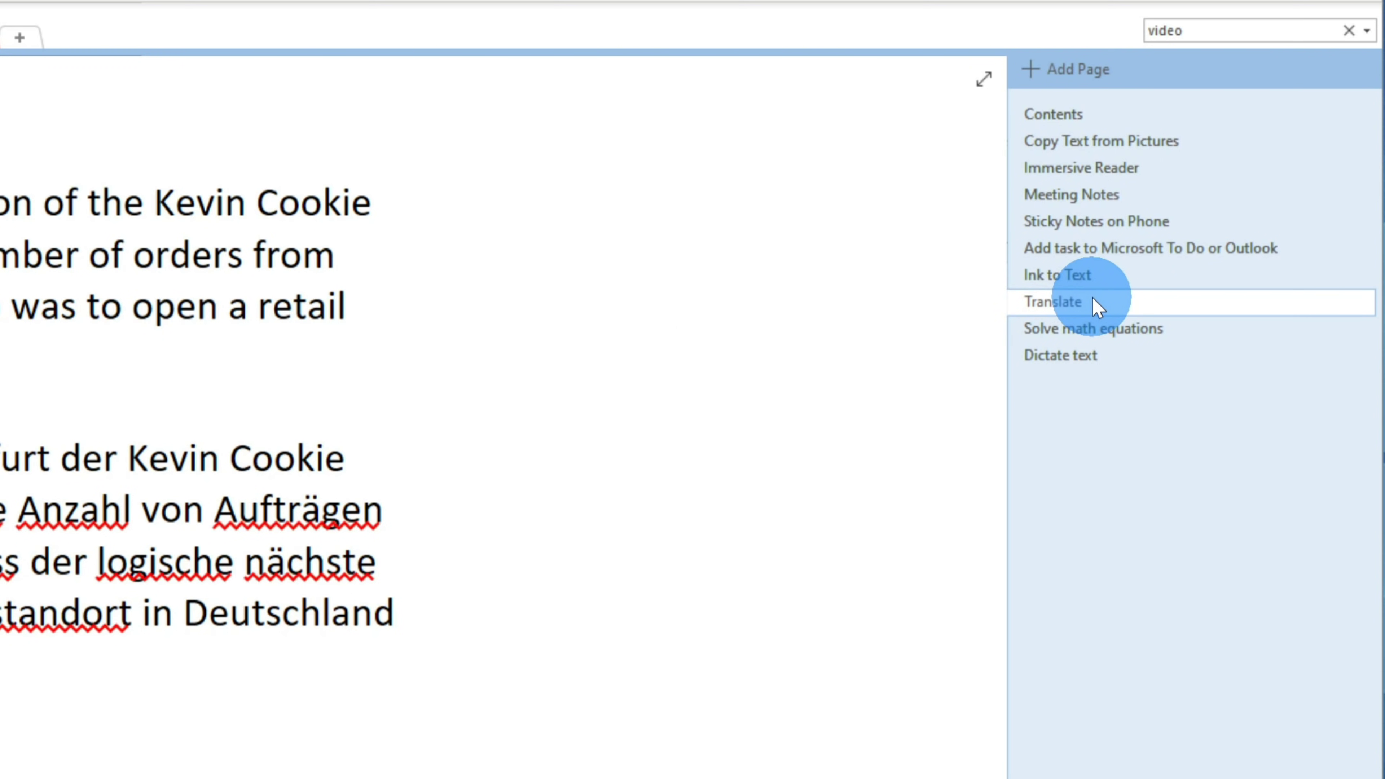
Show the Translate page's versions, preview the earlier dated version, then return to the current page
right_click(1092, 298)
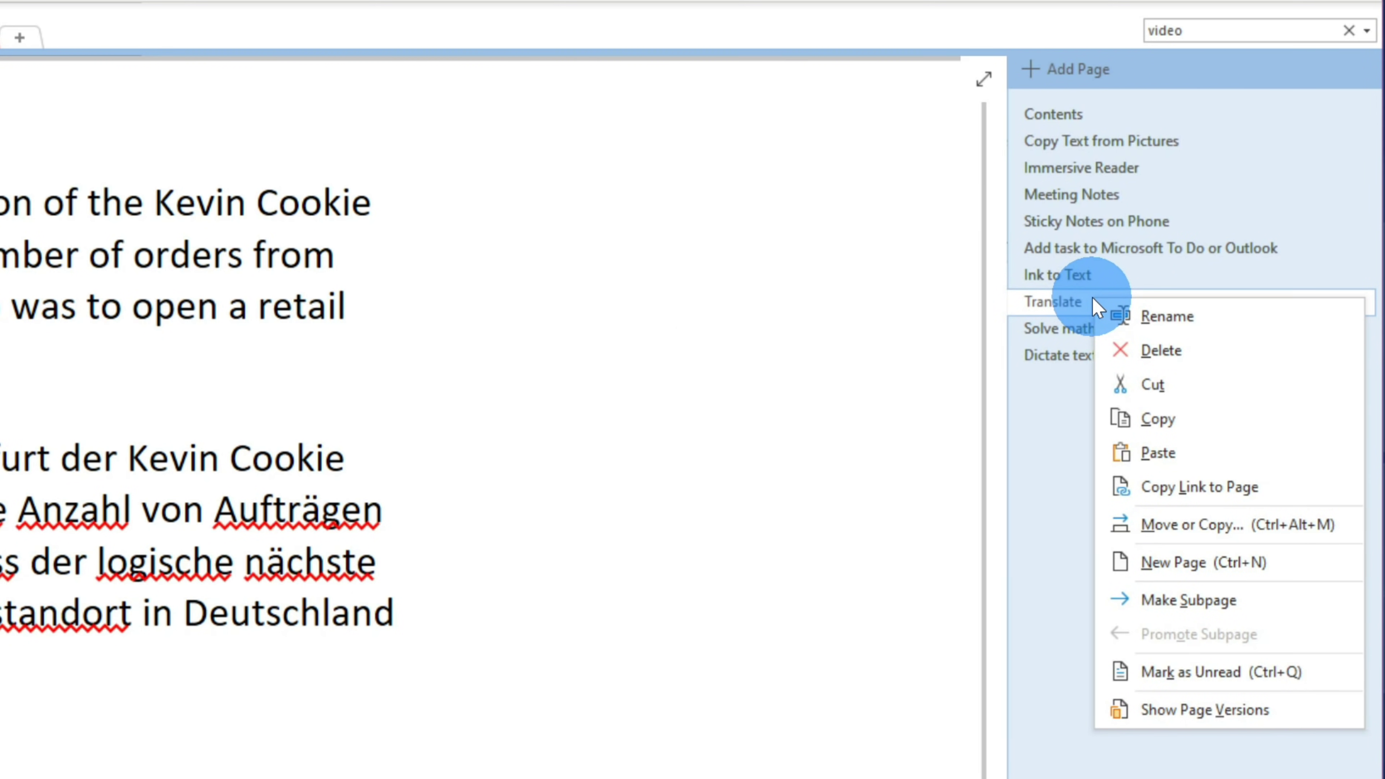
left_click(1238, 714)
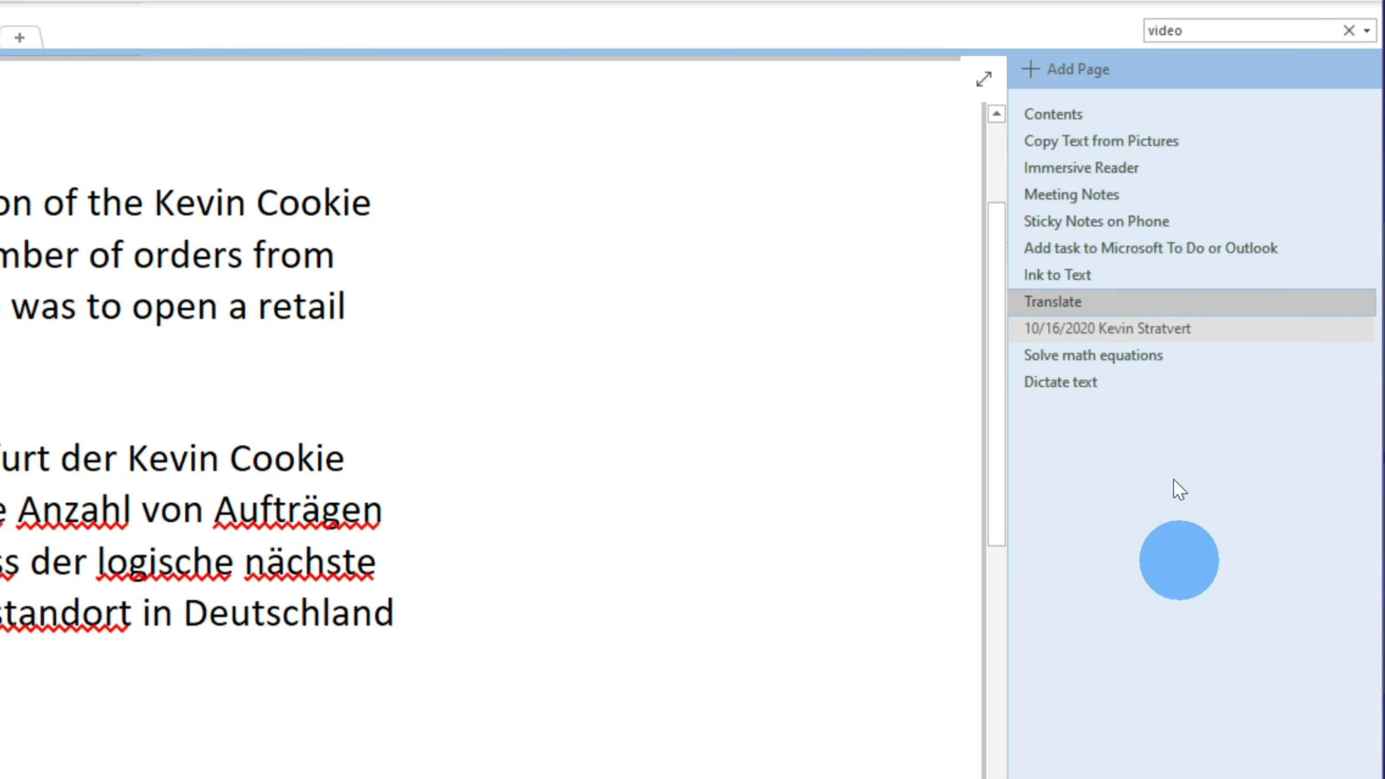
left_click(1175, 328)
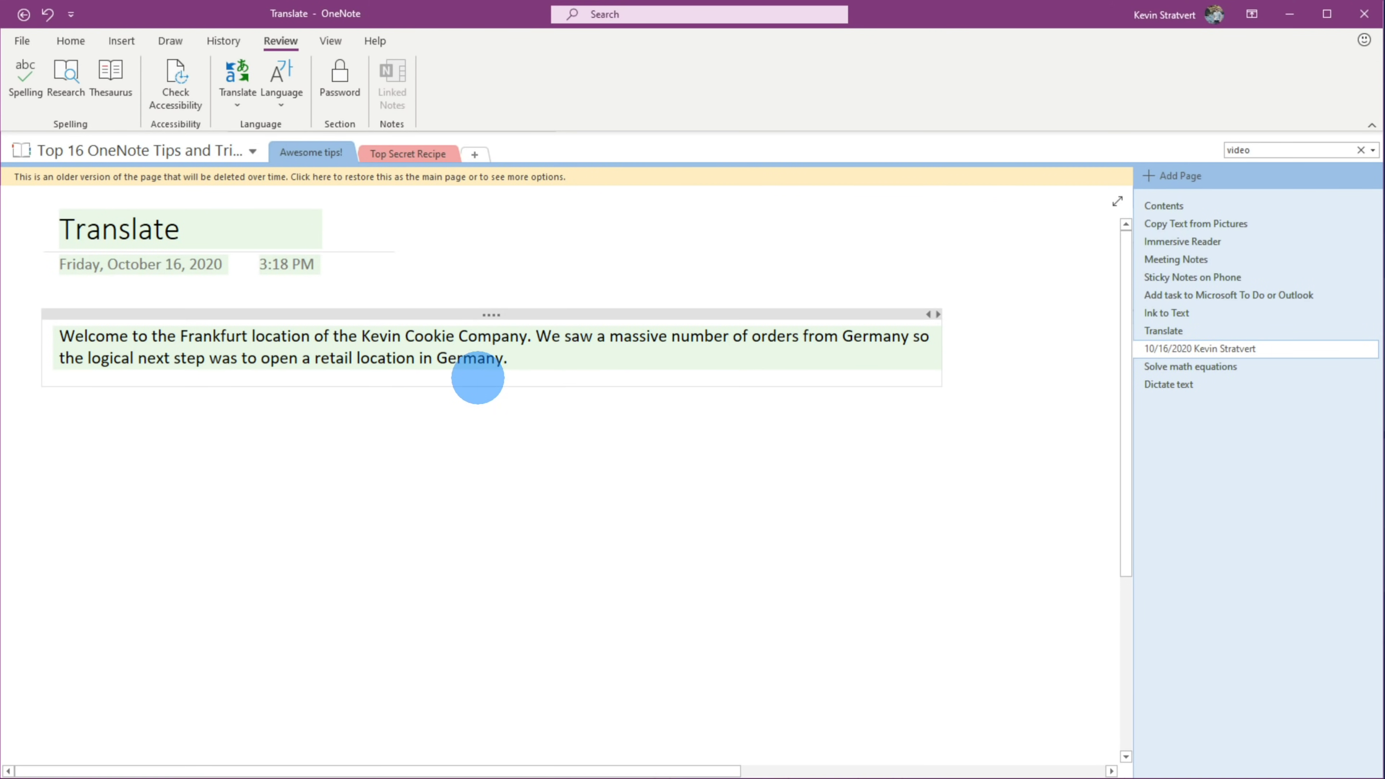
left_click(1205, 330)
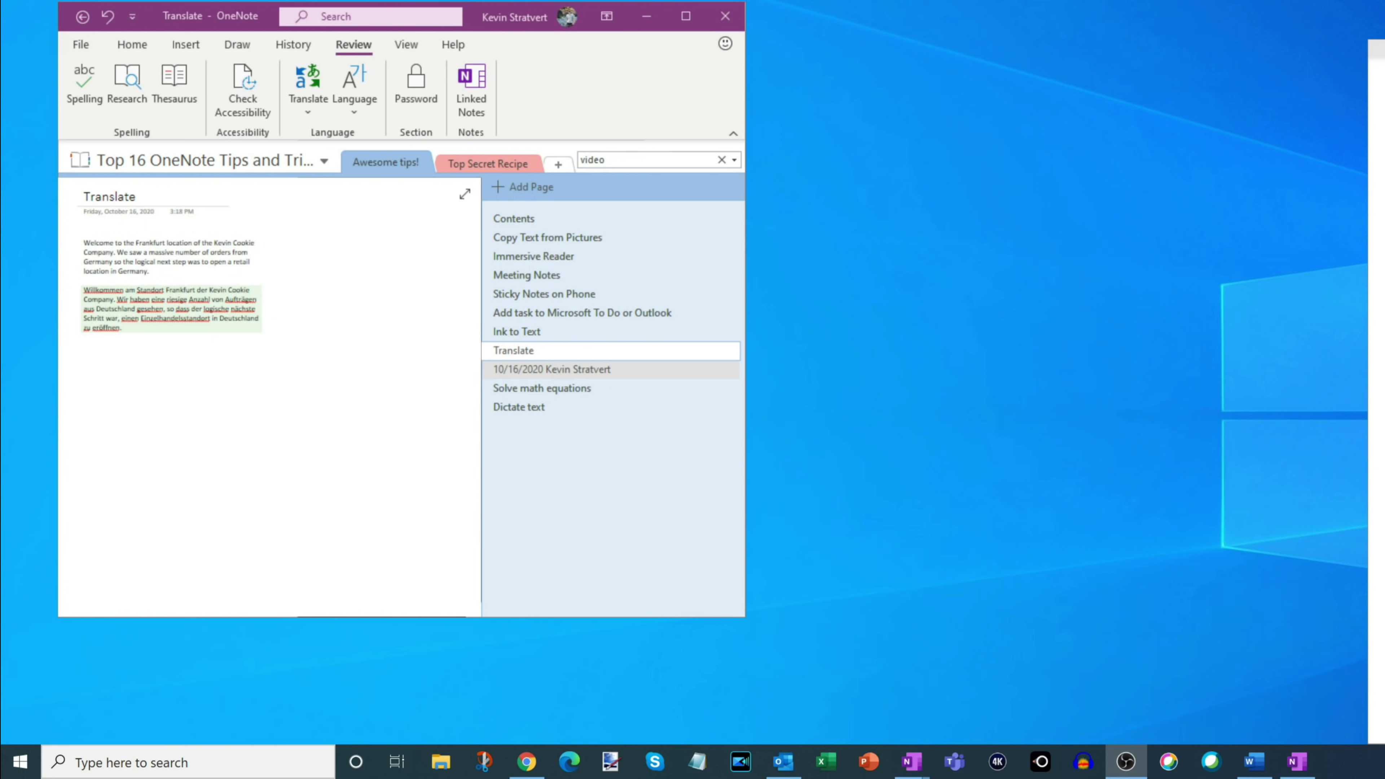
Open a second OneNote window from the taskbar jump list and arrange both windows side by side
left_click_drag(204, 22, 259, 20)
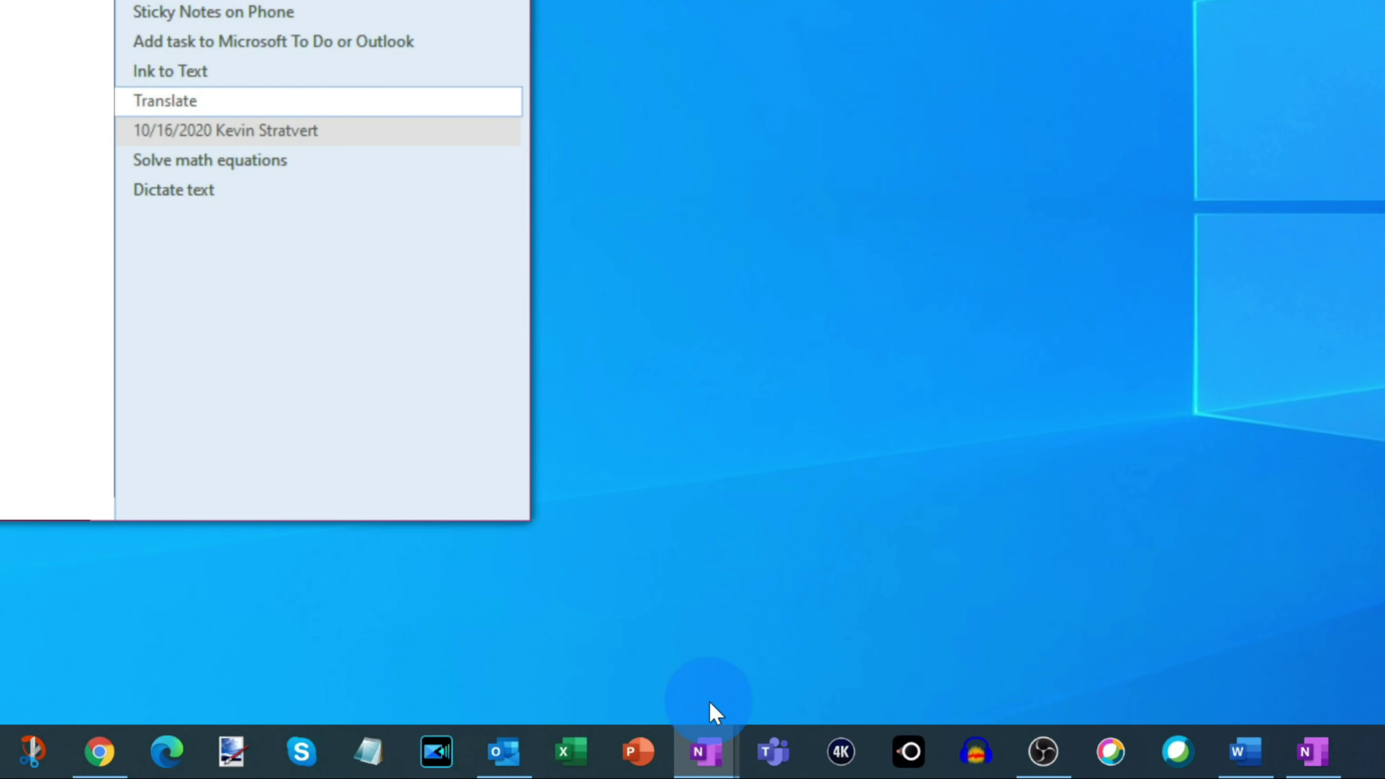
right_click(710, 757)
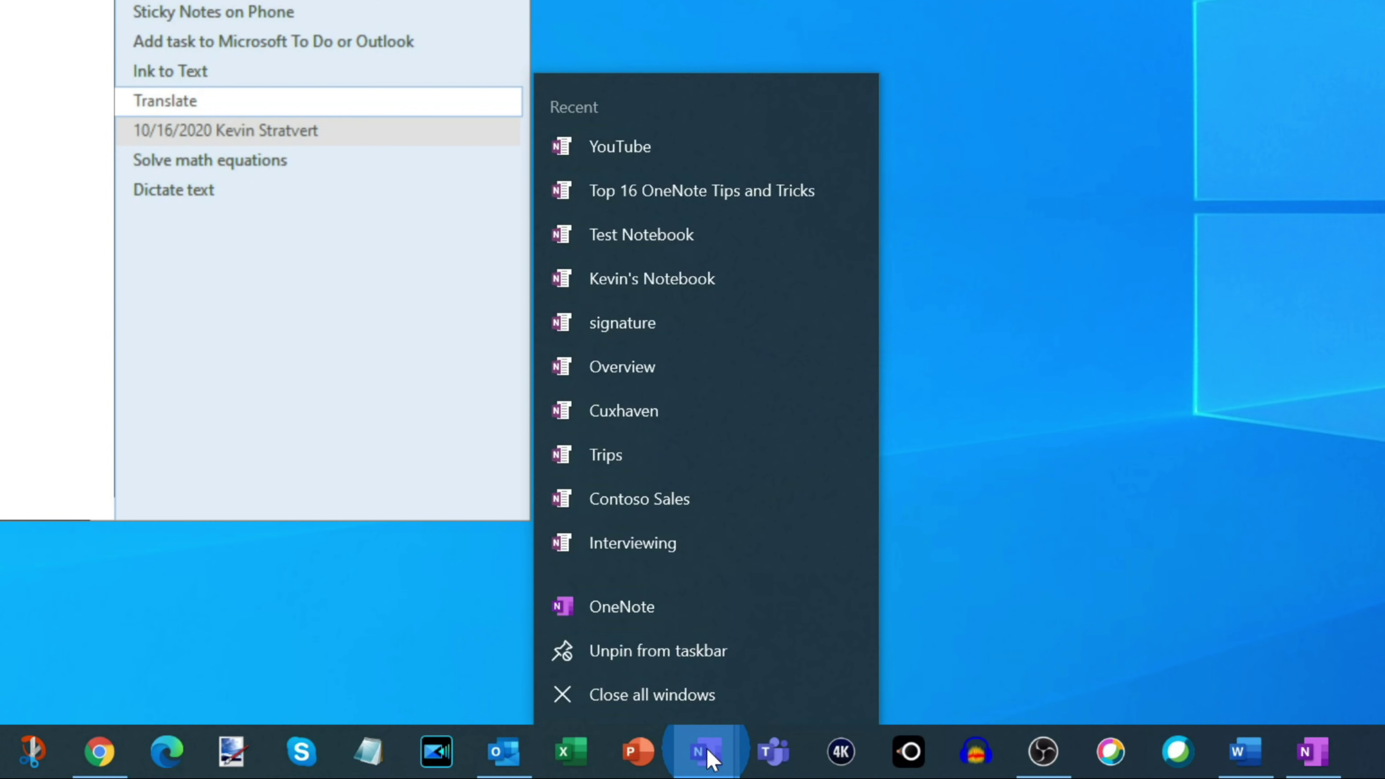
left_click(712, 614)
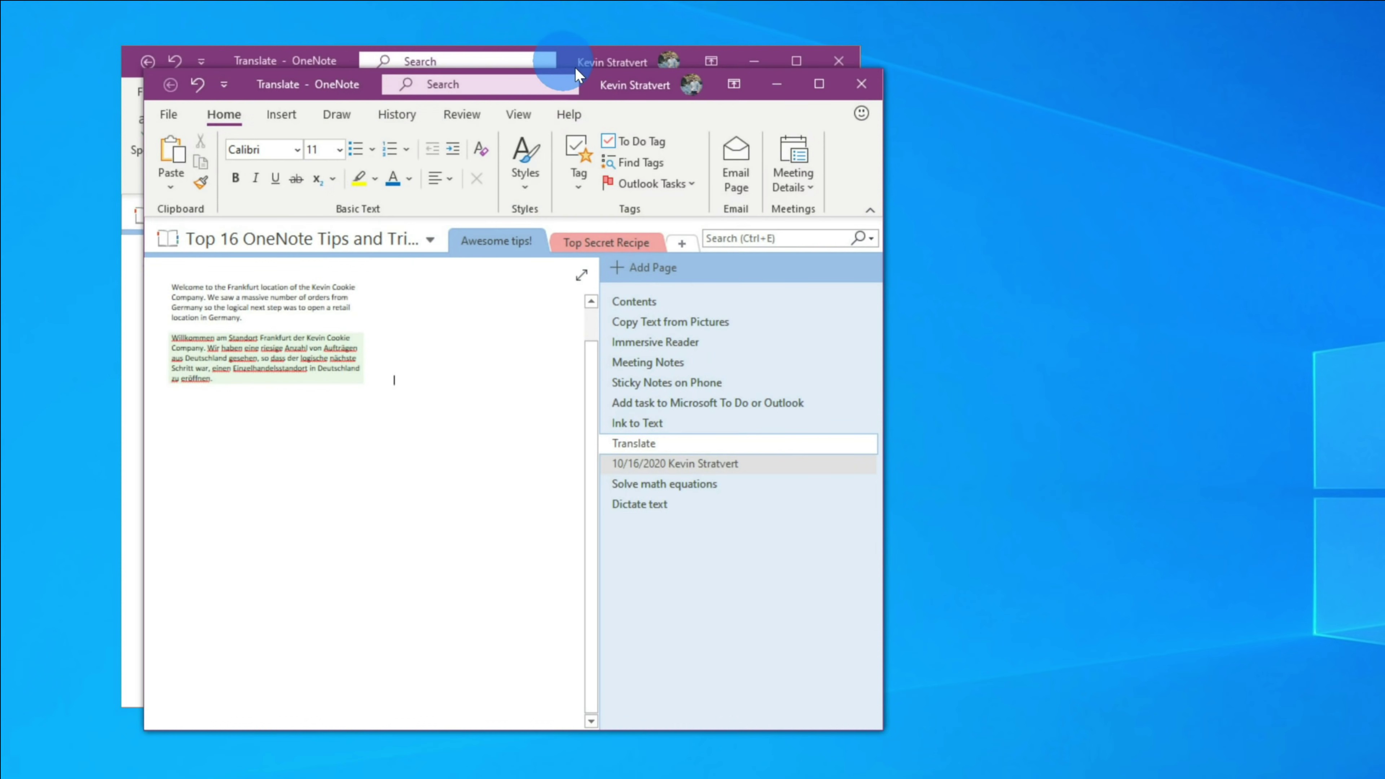
left_click_drag(554, 17, 1048, 156)
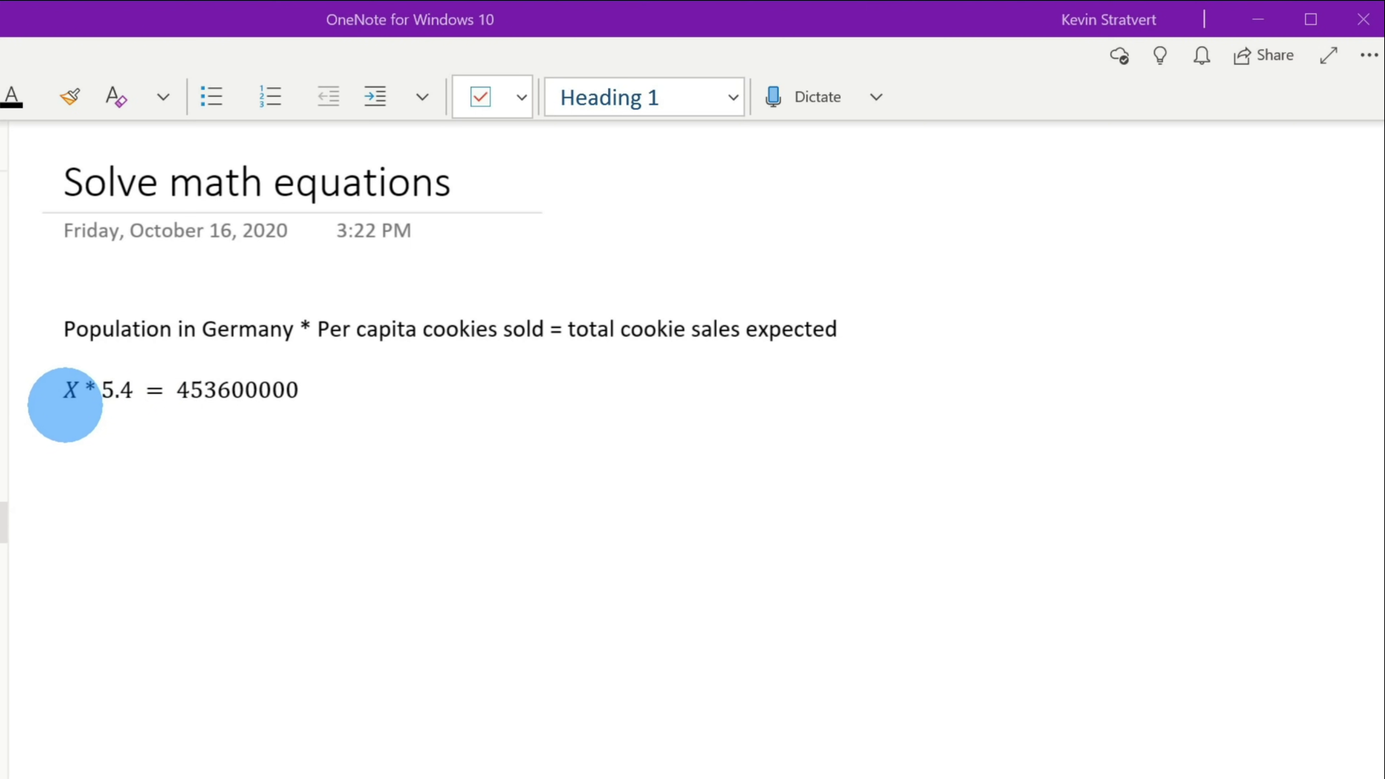
Select the equation X * 5.4 = 453600000 and switch to the Draw tab
left_click_drag(64, 401, 297, 410)
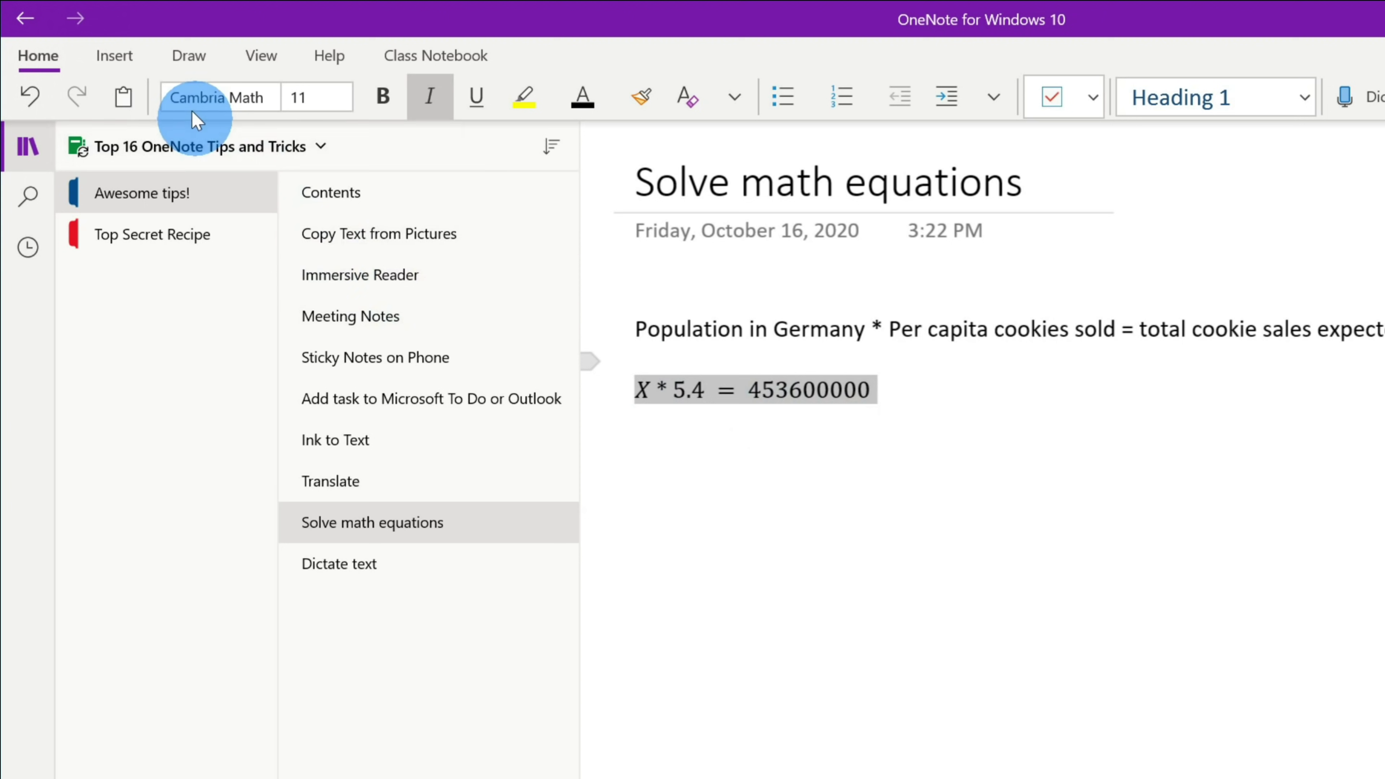
left_click(188, 55)
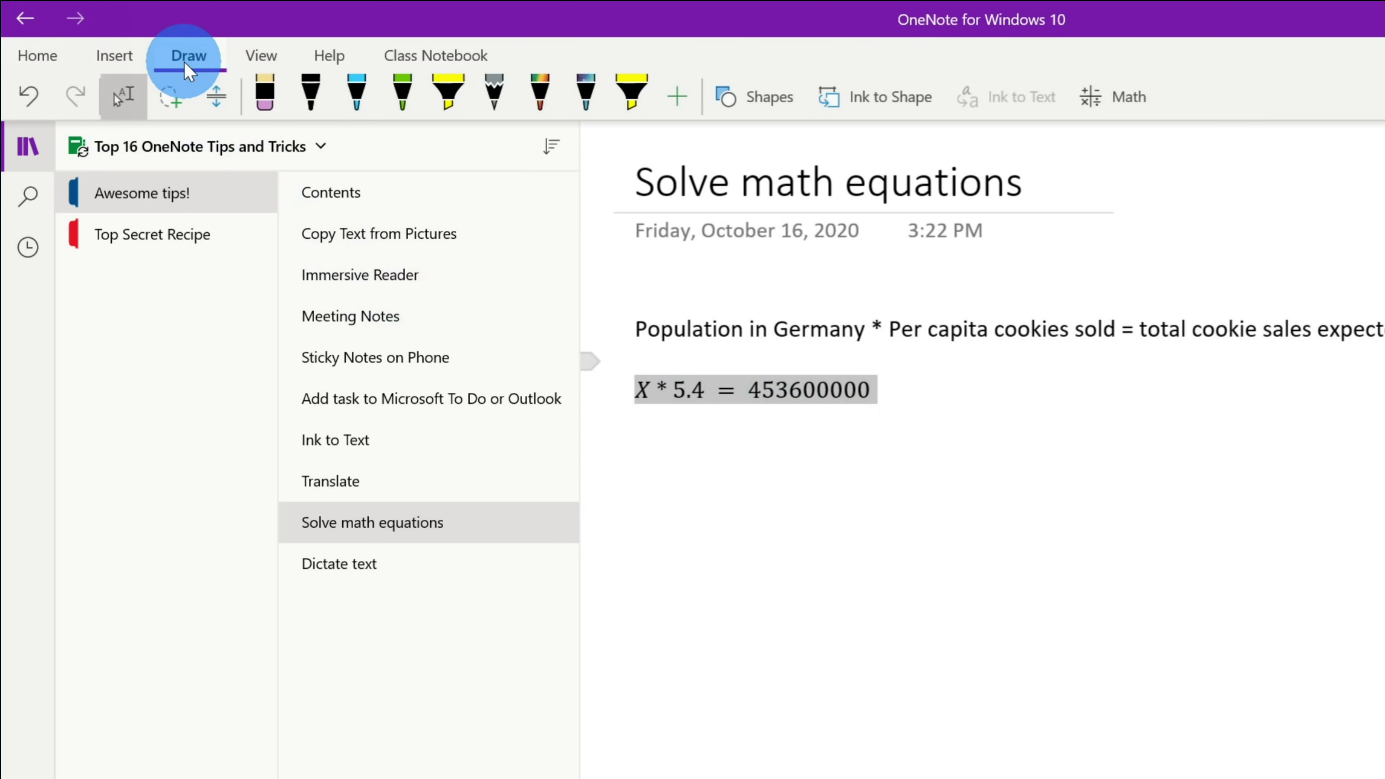
Use Math to solve the selected equation for X
left_click(1129, 109)
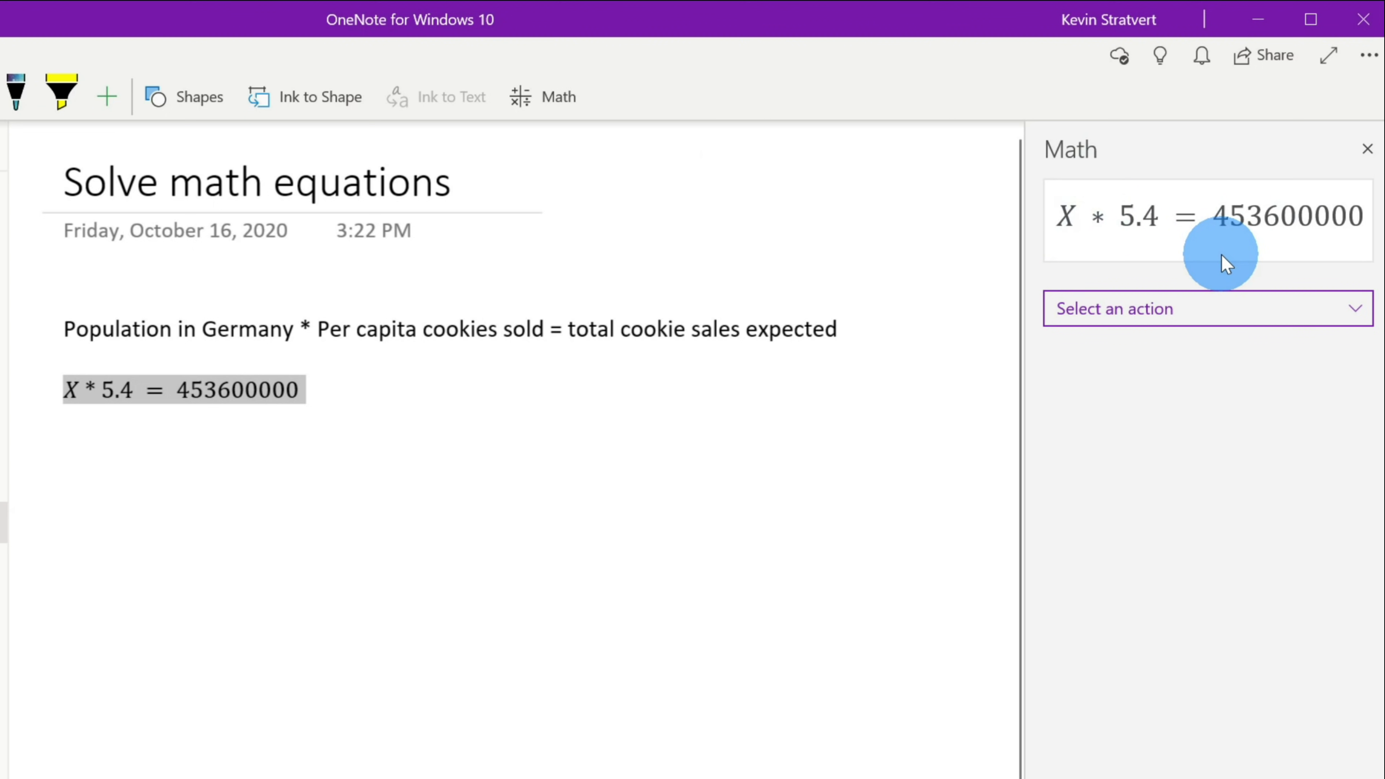
left_click(1259, 300)
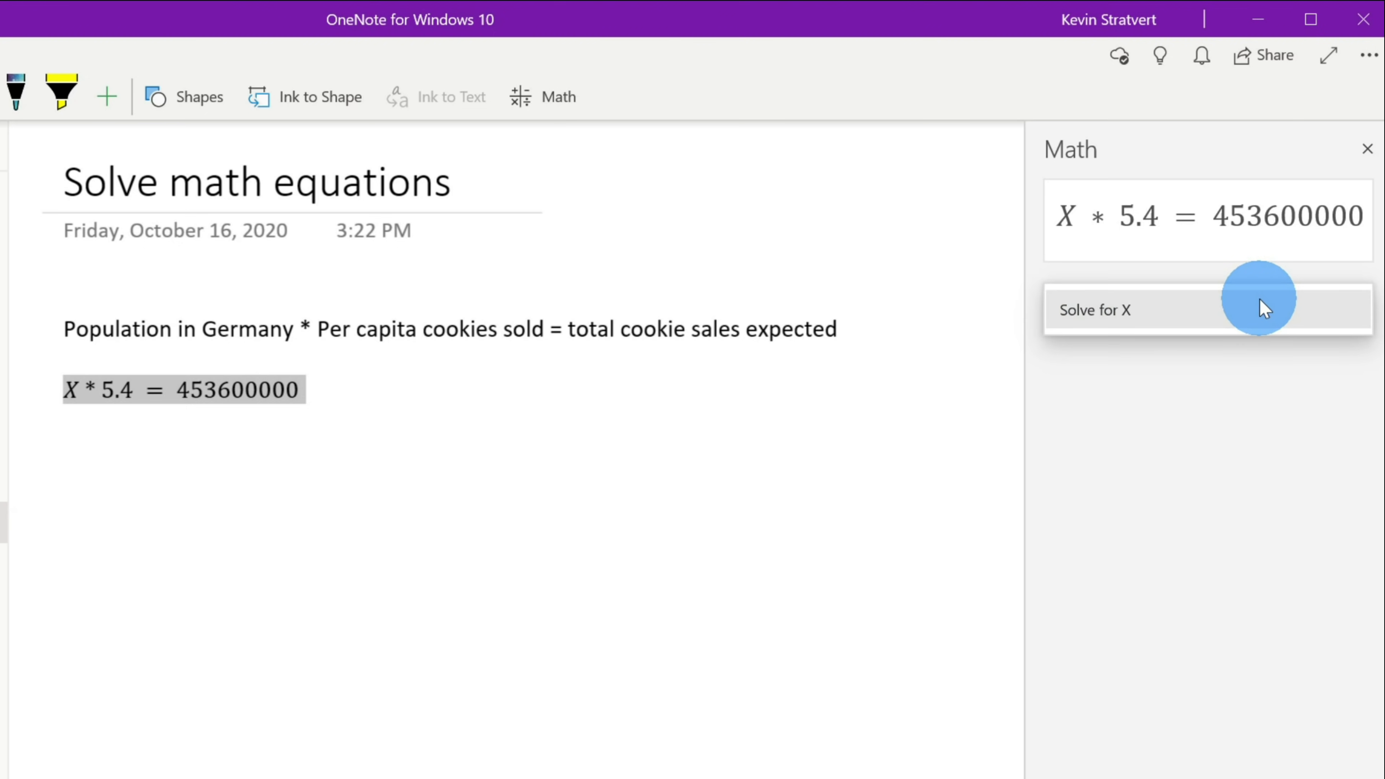
left_click(1157, 318)
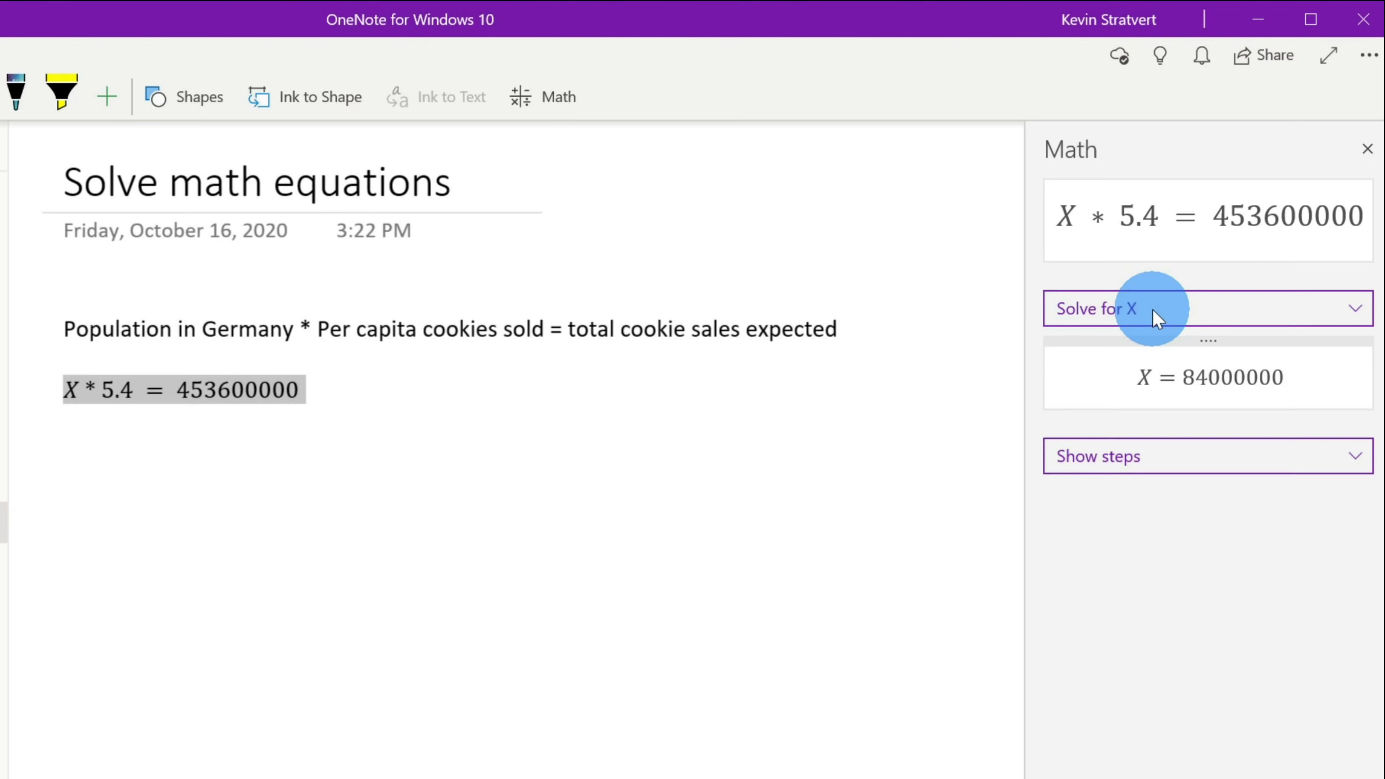
Show the Steps for Solving Linear Equation for the X = 84000000 result
left_click(1199, 391)
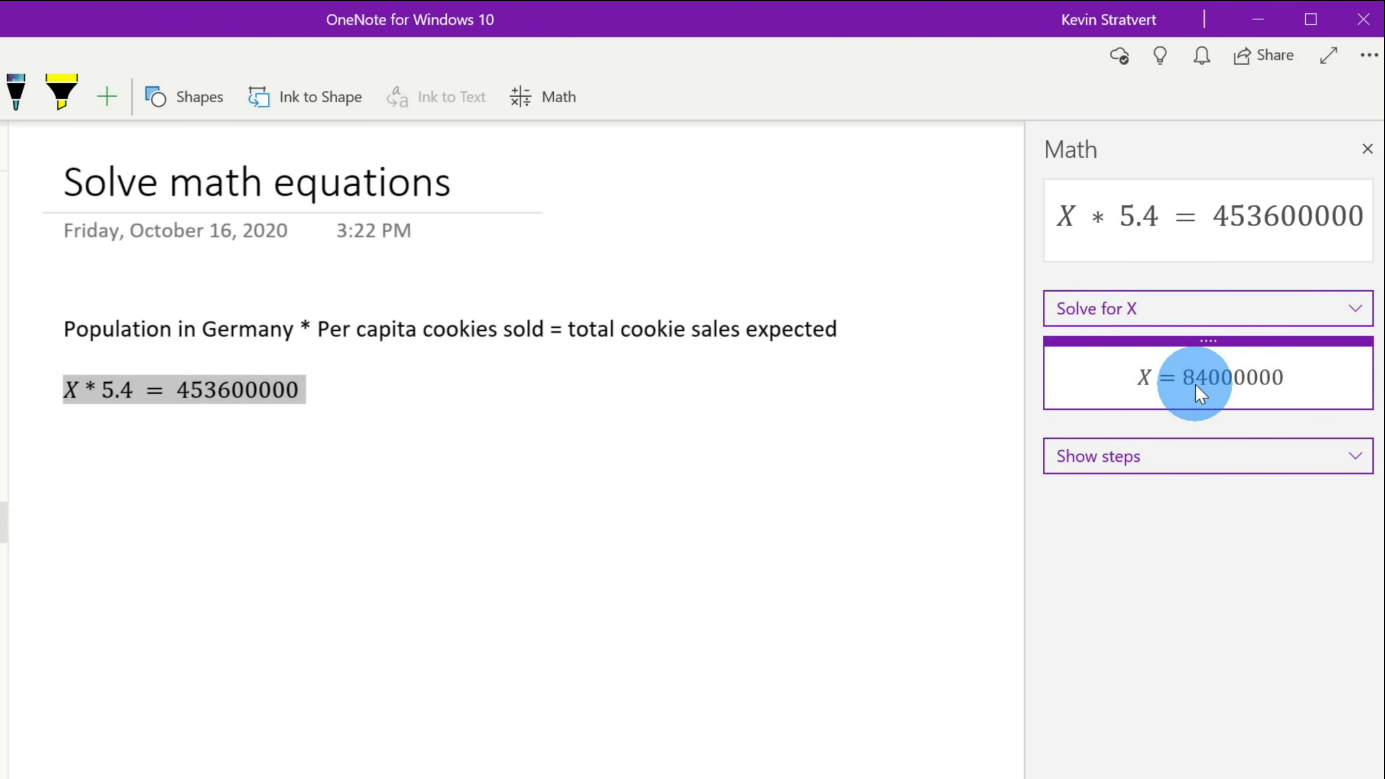
left_click(1325, 457)
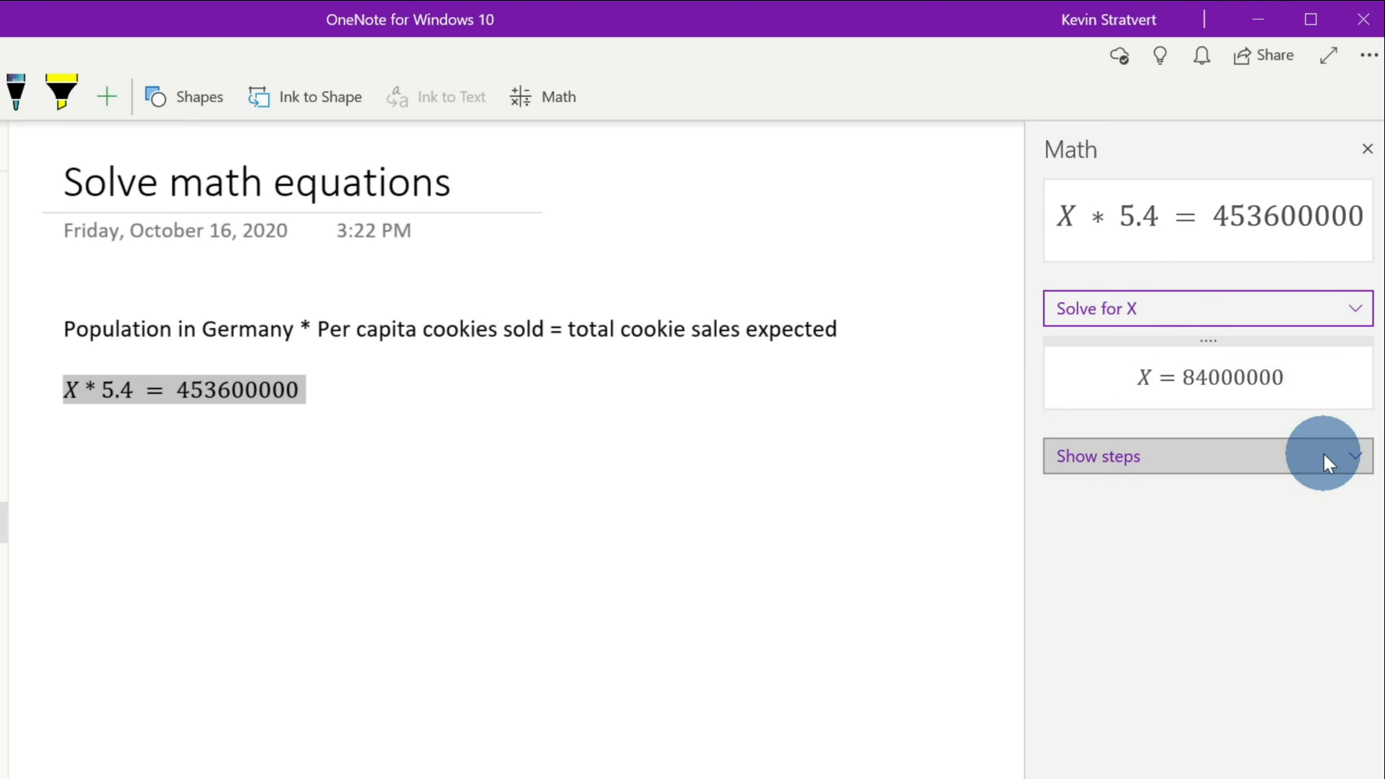
left_click(1303, 464)
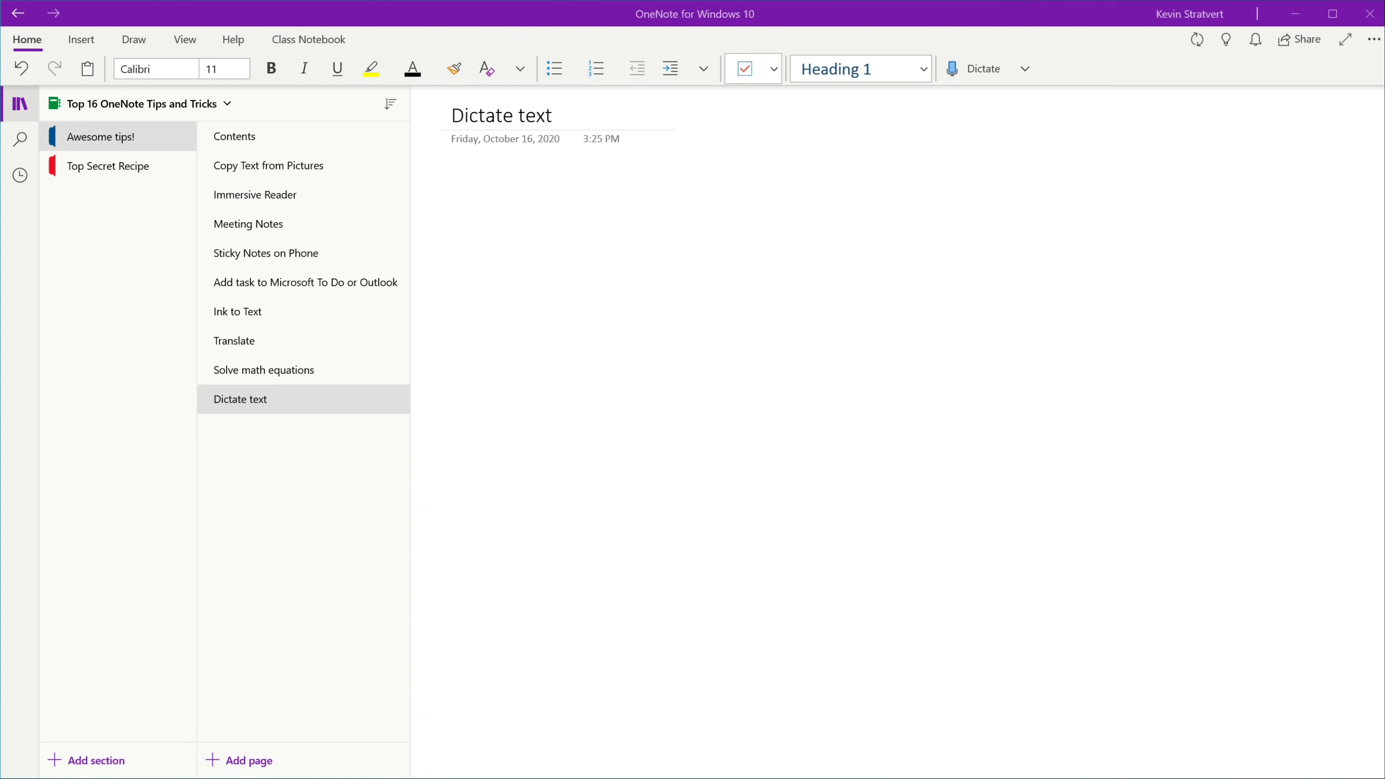
Dictate a spoken sentence onto the empty Dictate text page, then stop dictation
left_click(990, 251)
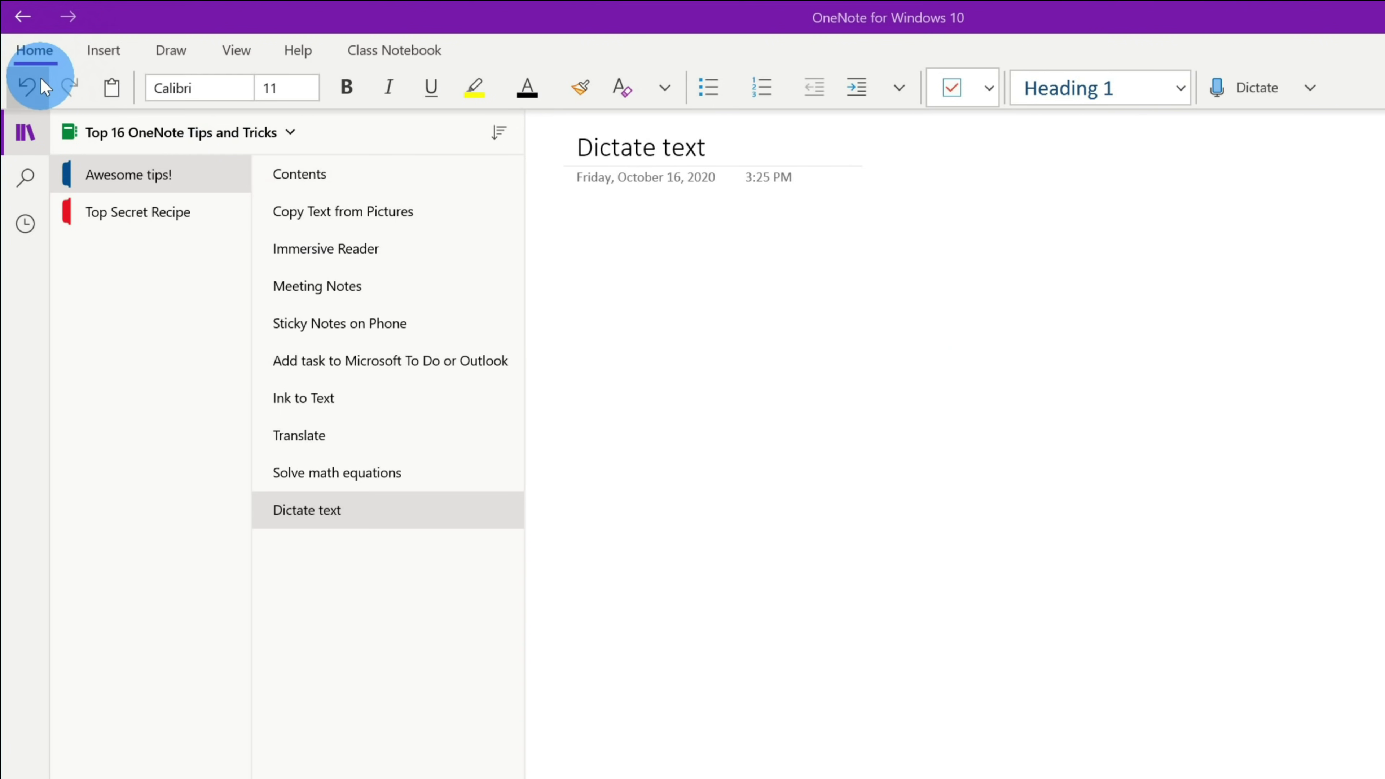
left_click(1242, 99)
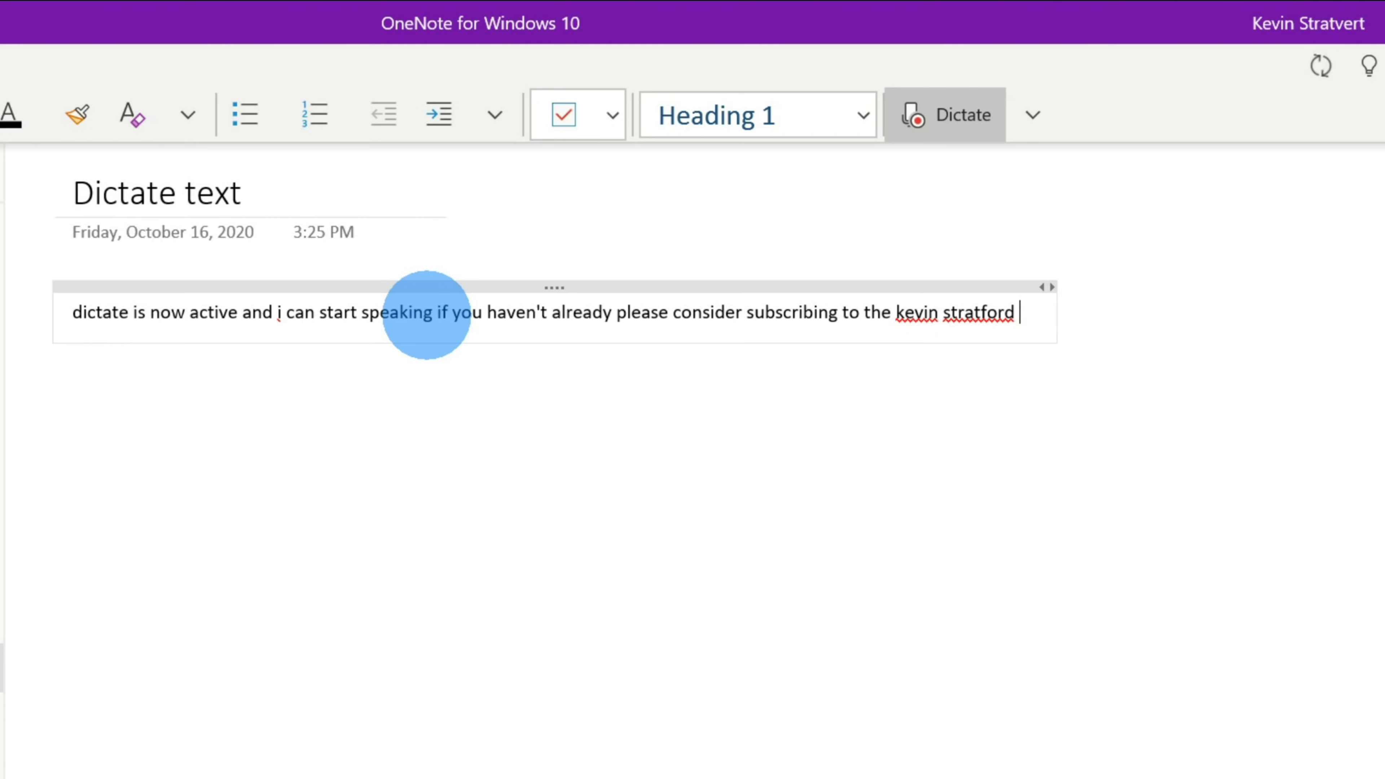
left_click(923, 119)
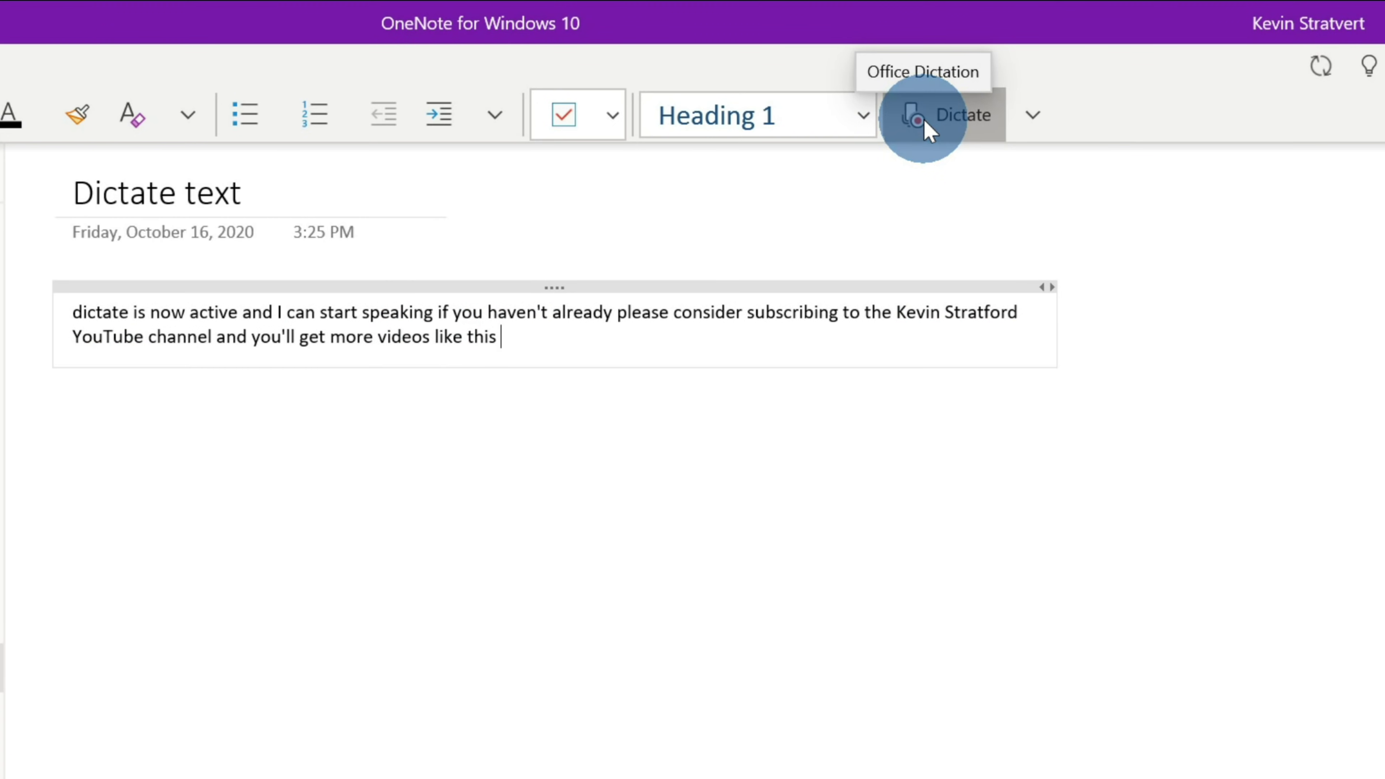